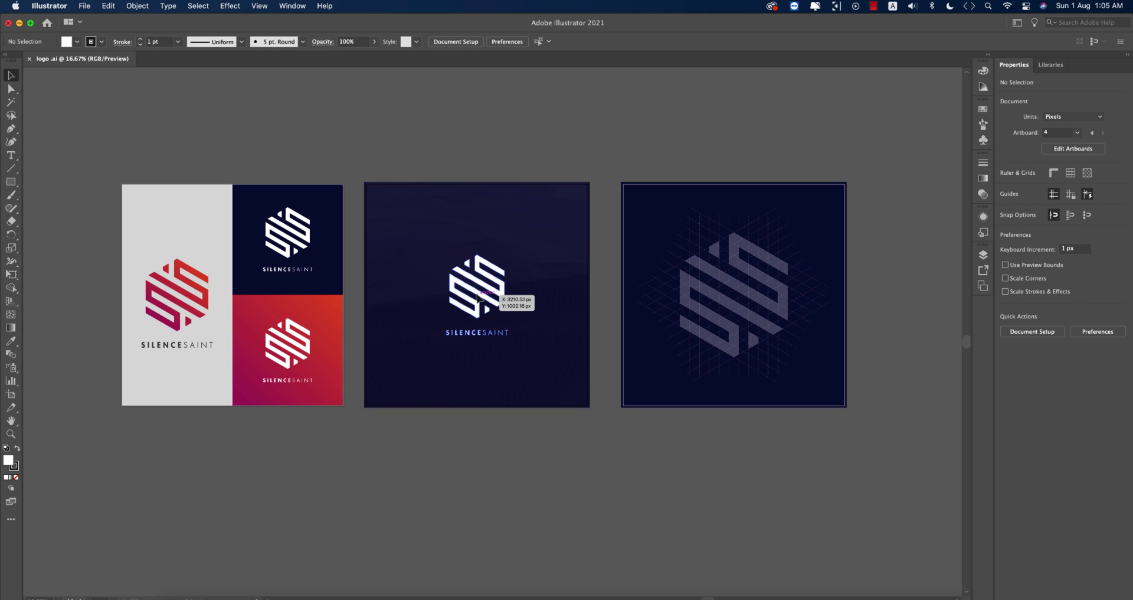
Create a new 2000 × 2000 px RGB Color document named 's logo'.
click(478, 298)
click(748, 475)
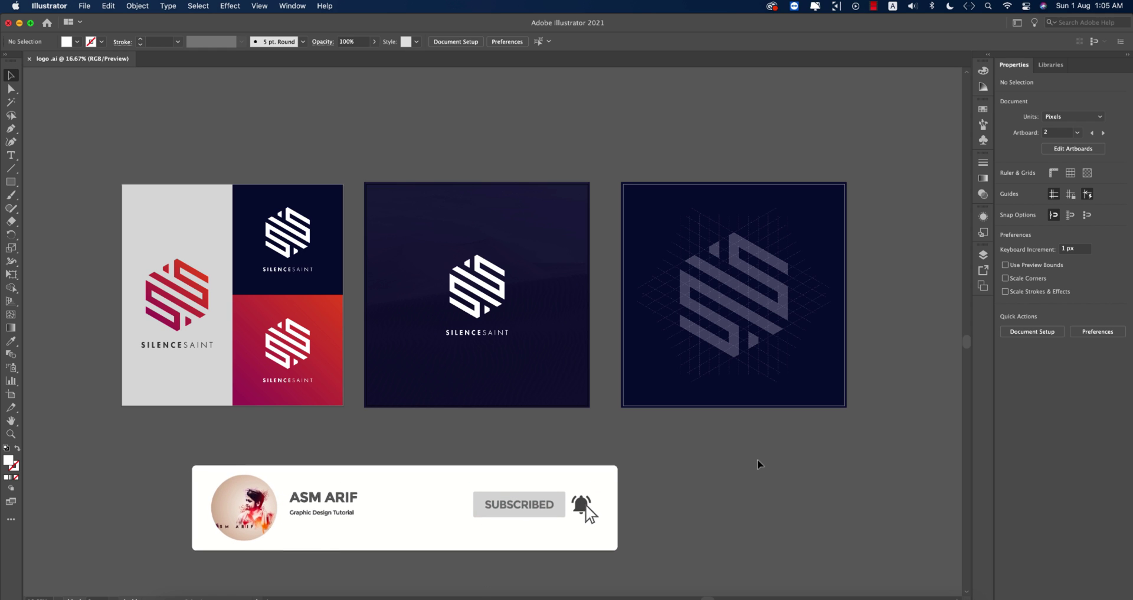
click(84, 6)
click(97, 19)
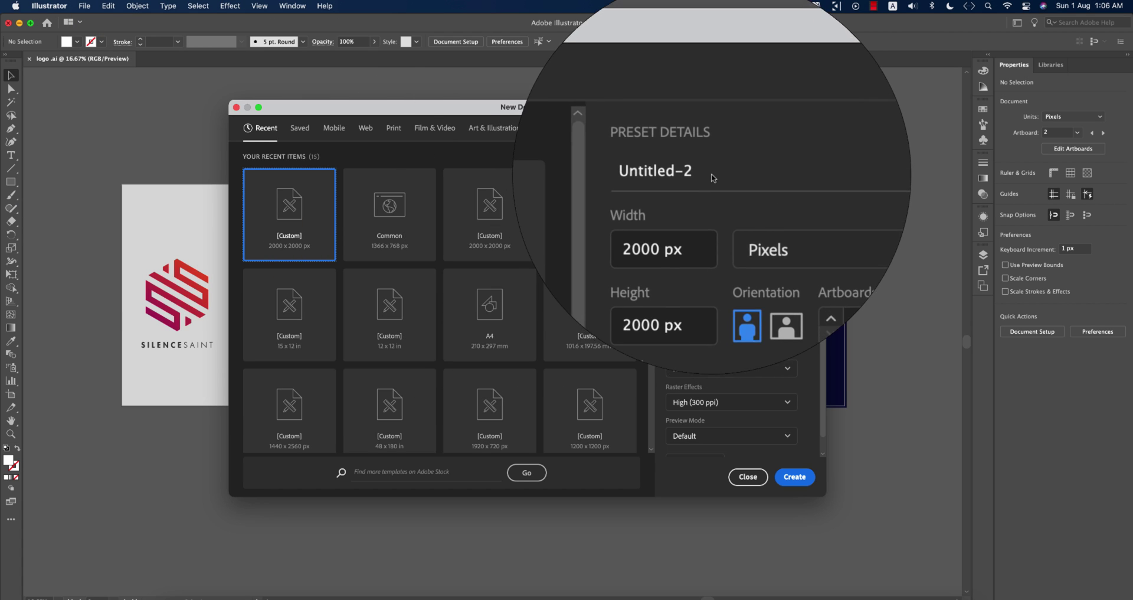
text(s logo)
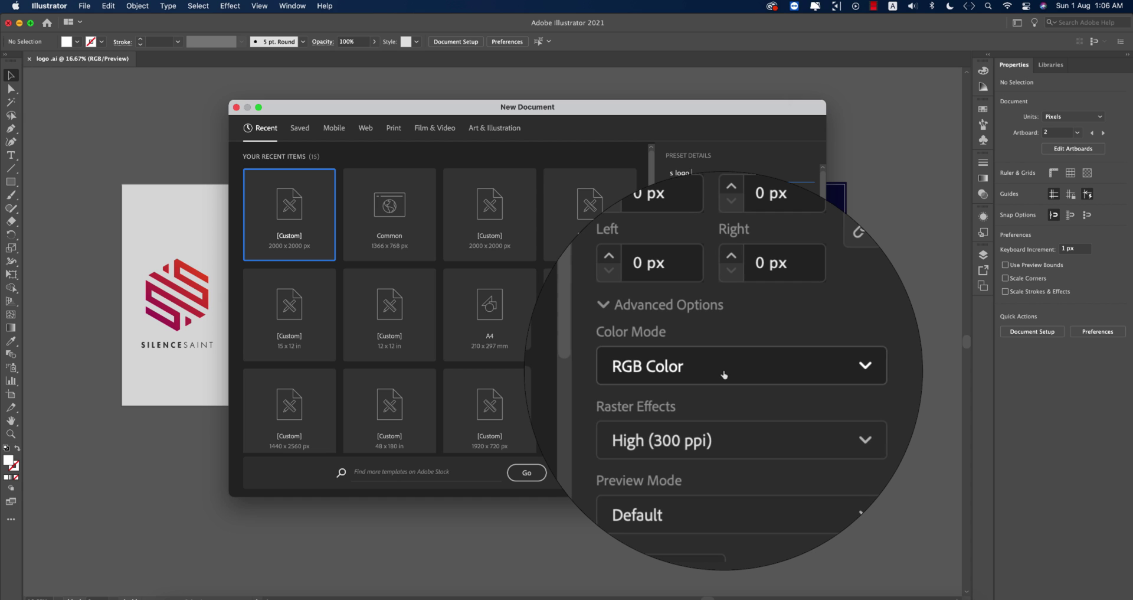
click(724, 376)
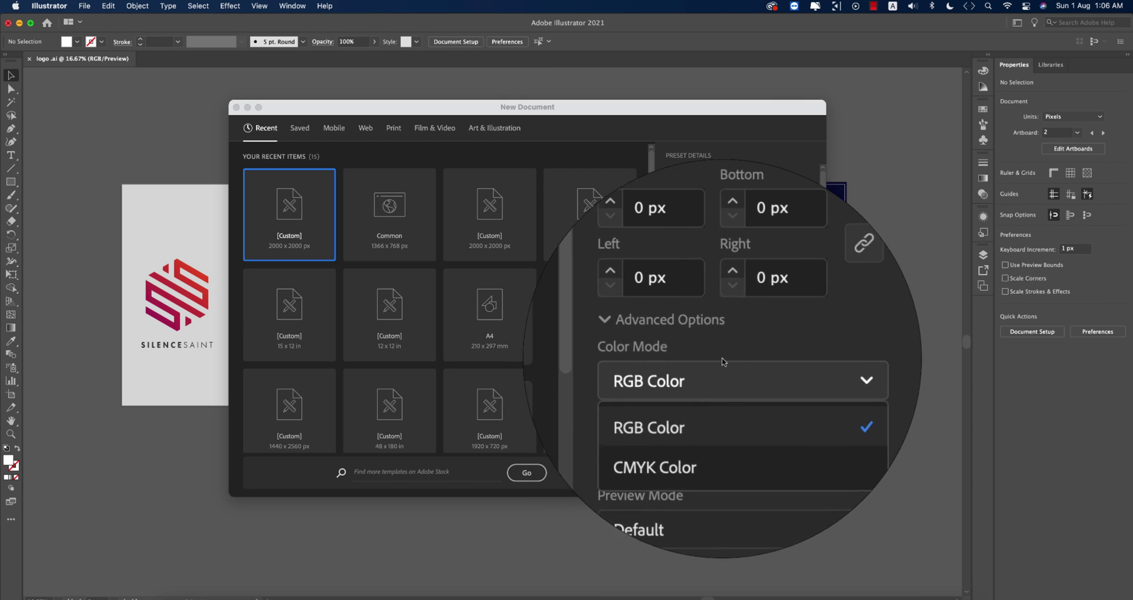
click(765, 352)
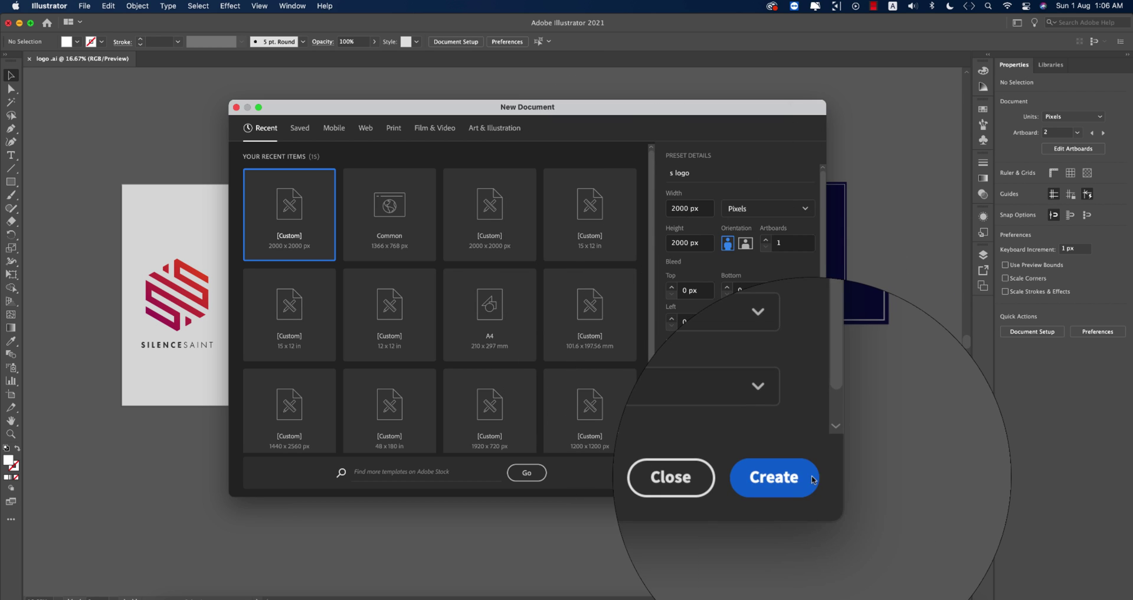
click(812, 478)
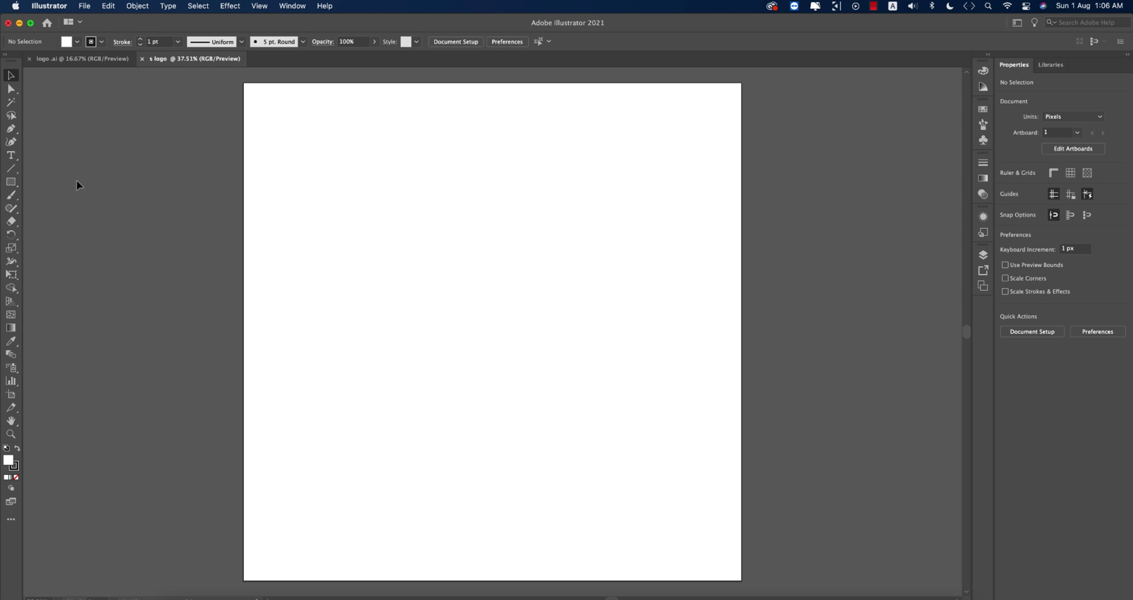
Draw a vertical line on the artboard's left and place a copy just to its right.
drag(10, 168, 44, 170)
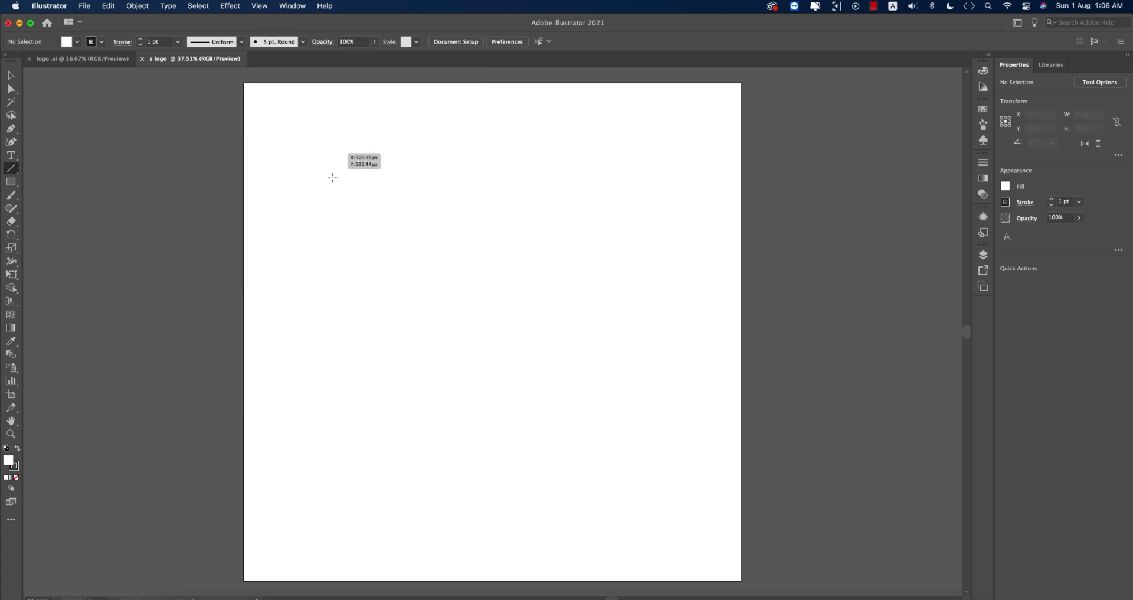
drag(341, 186, 366, 475)
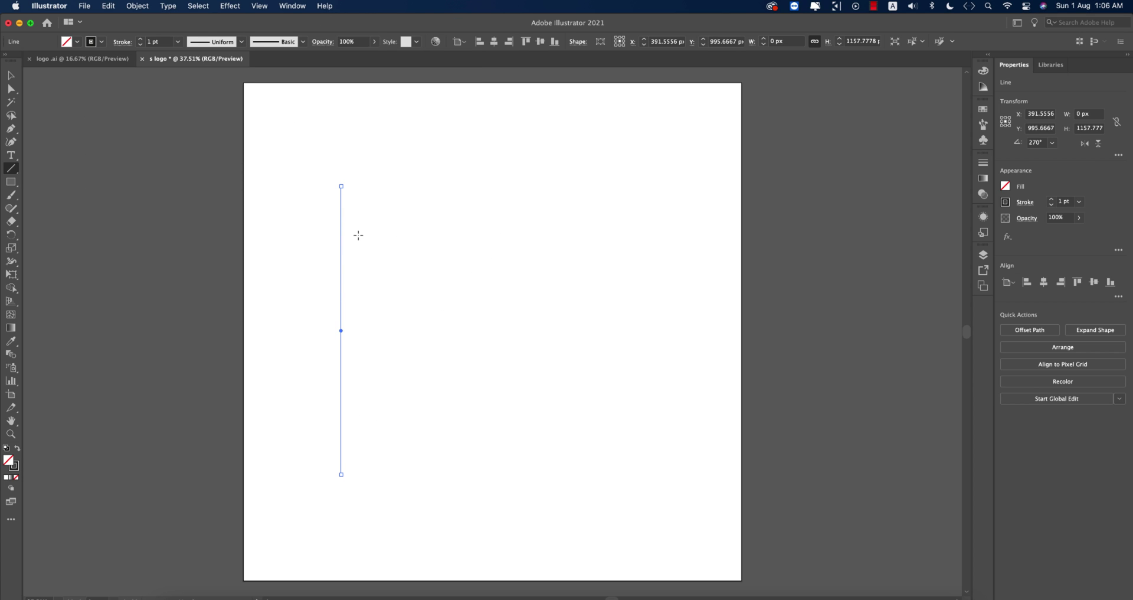
click(12, 76)
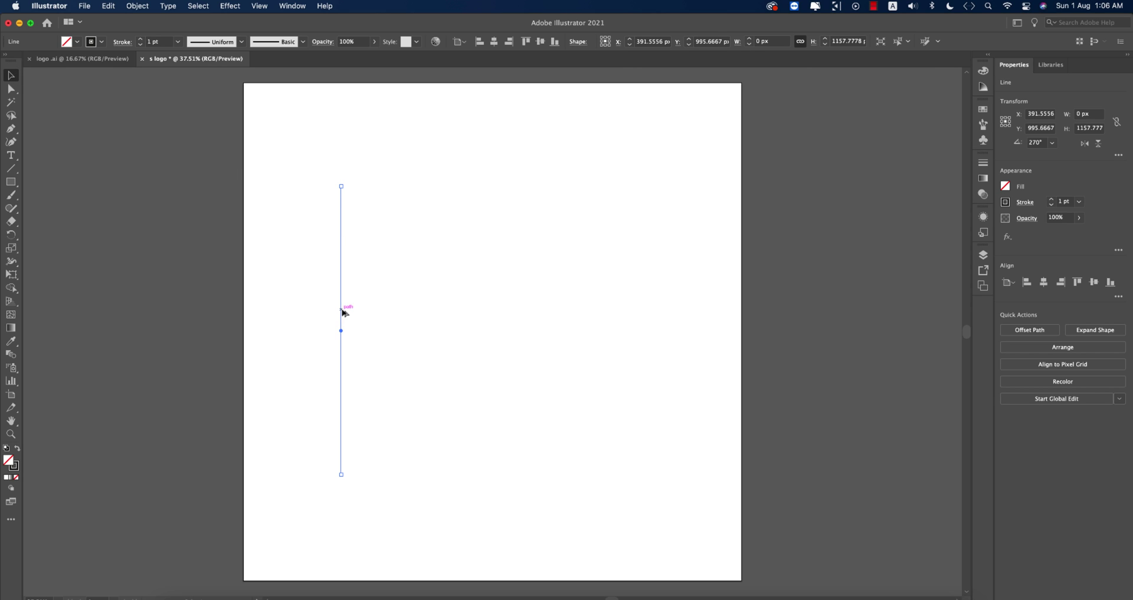
drag(342, 309, 354, 313)
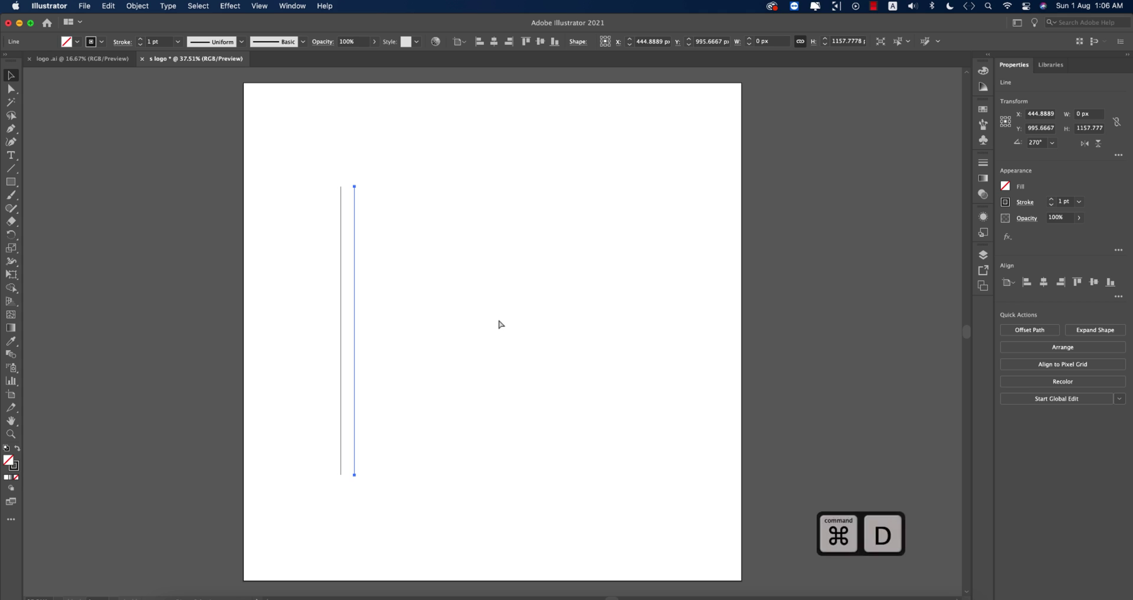
Repeat the duplicate with Cmd+D for more evenly spaced lines, then group them all.
key(super+d)
key(super+d)
key(super+d)
key(super+d)
key(super+d)
key(super+d)
key(super+d)
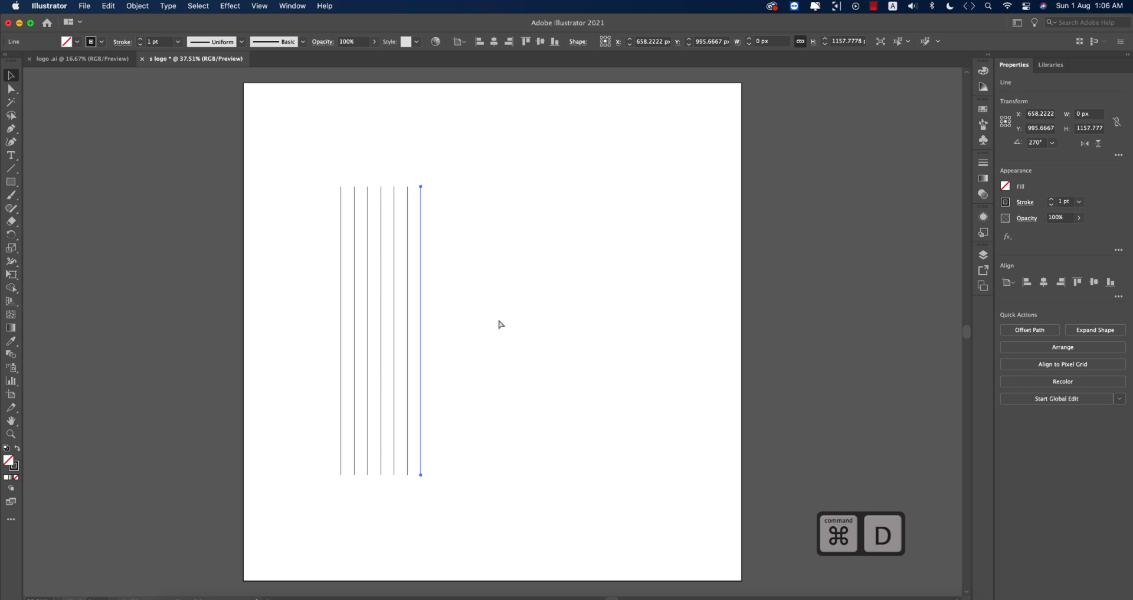
key(super+d)
key(super+d)
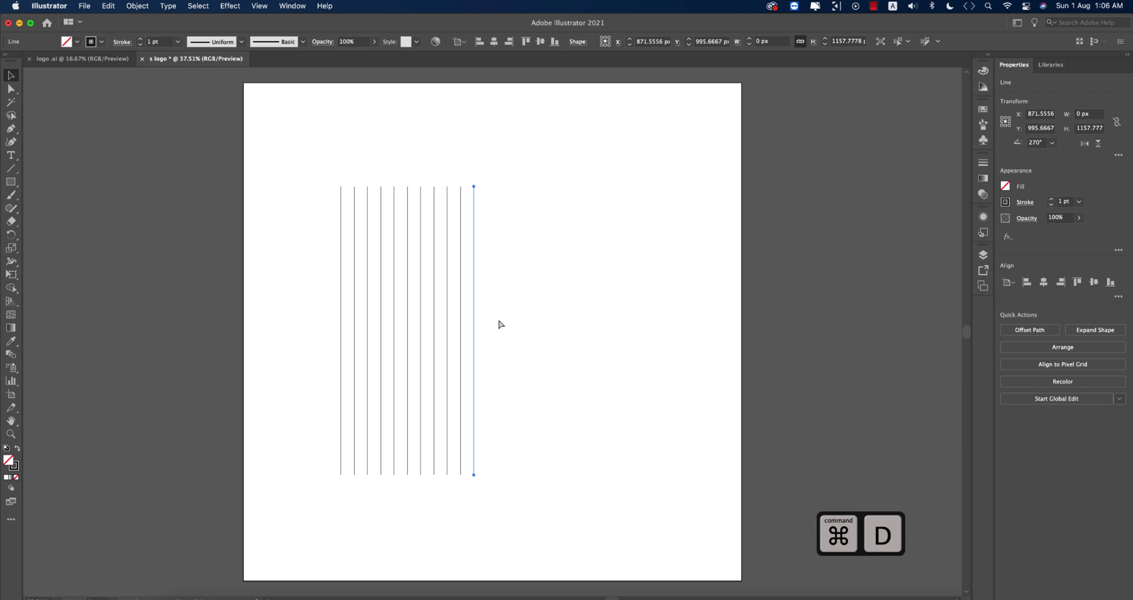
key(super+d)
drag(535, 324, 286, 346)
key(super+g)
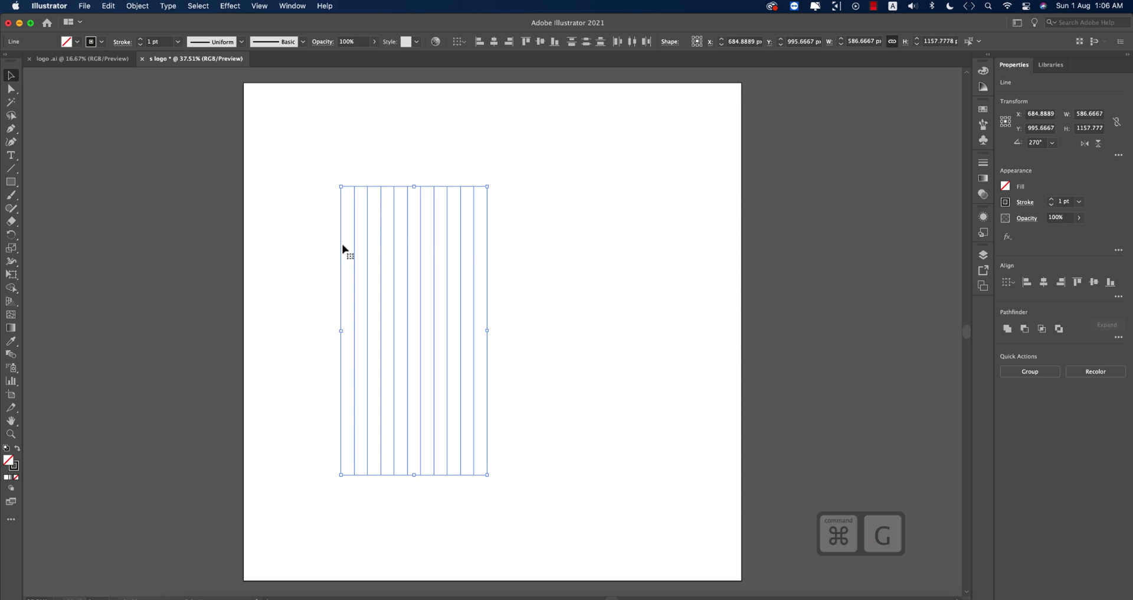
Centre the line group horizontally and vertically, aligned to the artboard.
click(494, 42)
click(540, 42)
click(460, 41)
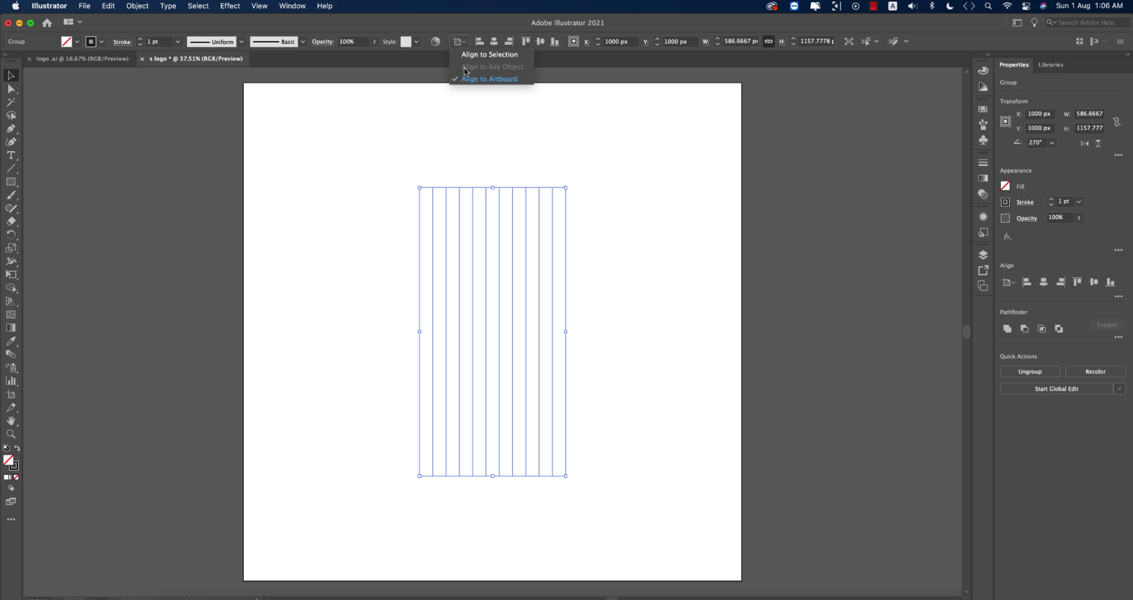
click(466, 79)
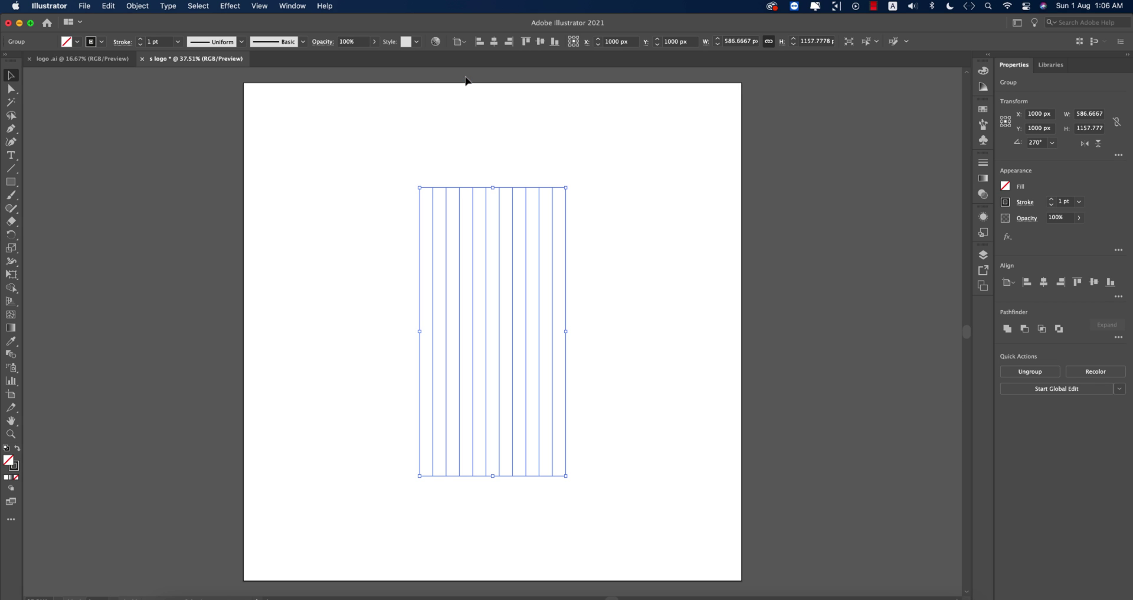
click(612, 139)
drag(384, 249, 659, 353)
click(660, 353)
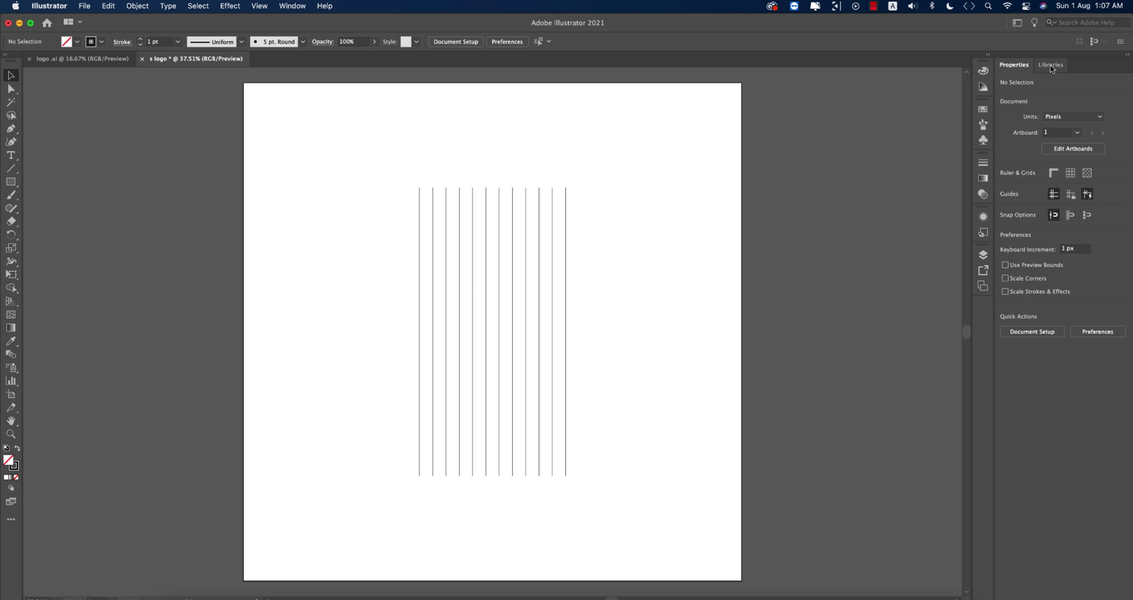
Look through the workspace list and View menu without changes, then reselect the line group.
click(1016, 23)
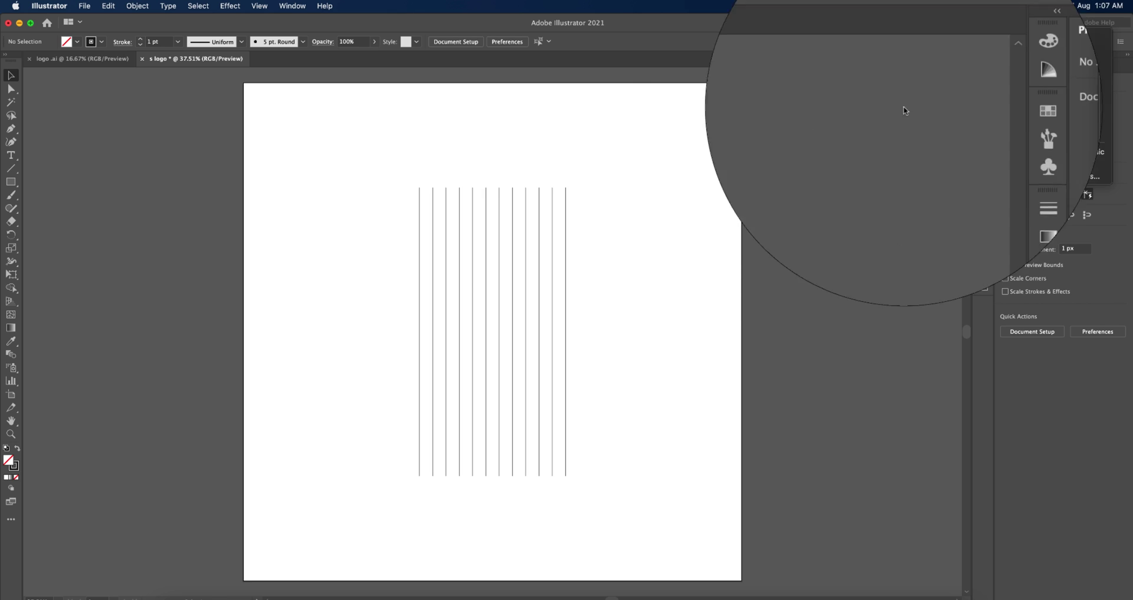
click(827, 143)
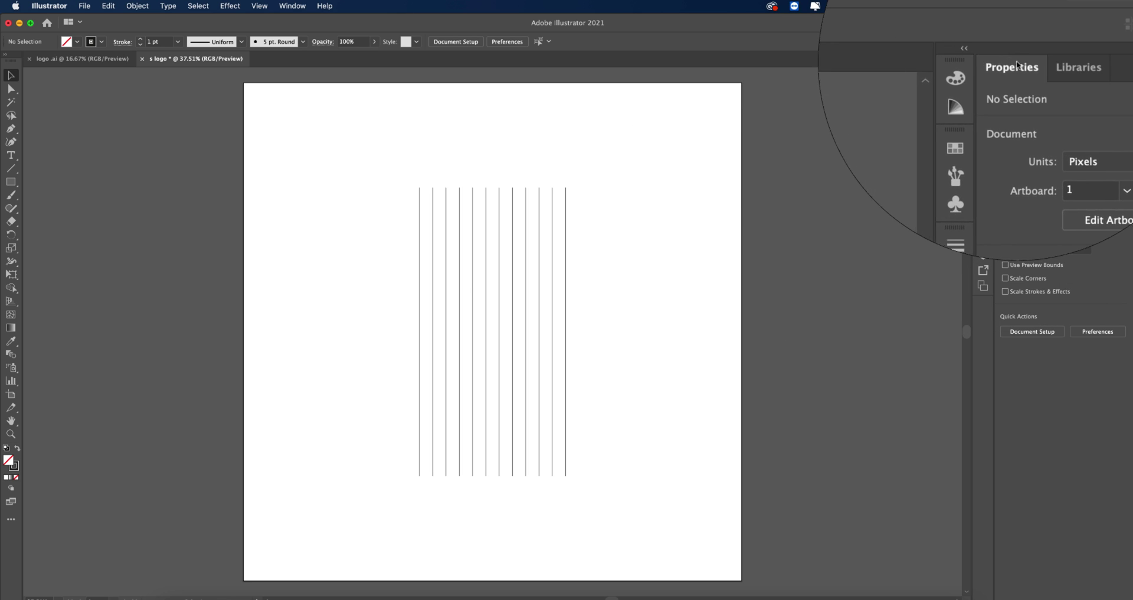
click(1016, 22)
click(682, 136)
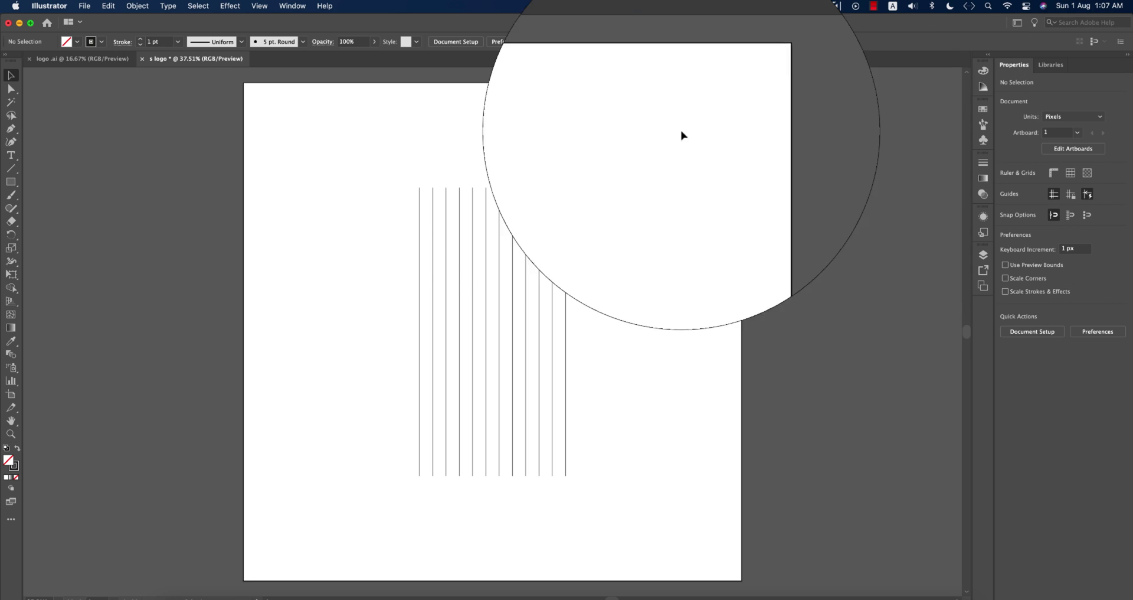
click(260, 6)
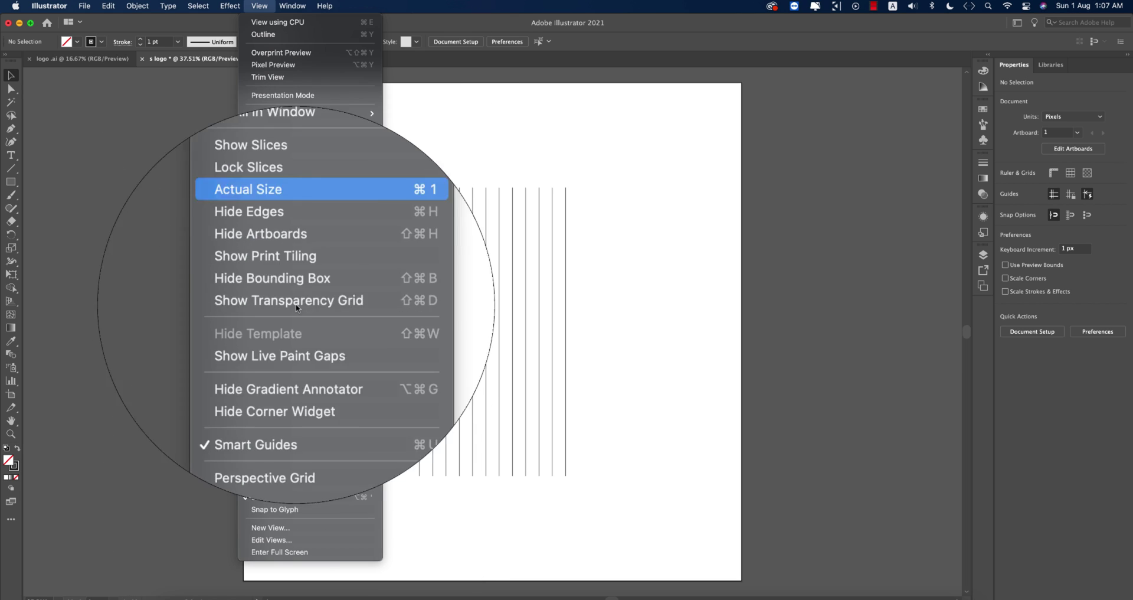
click(598, 316)
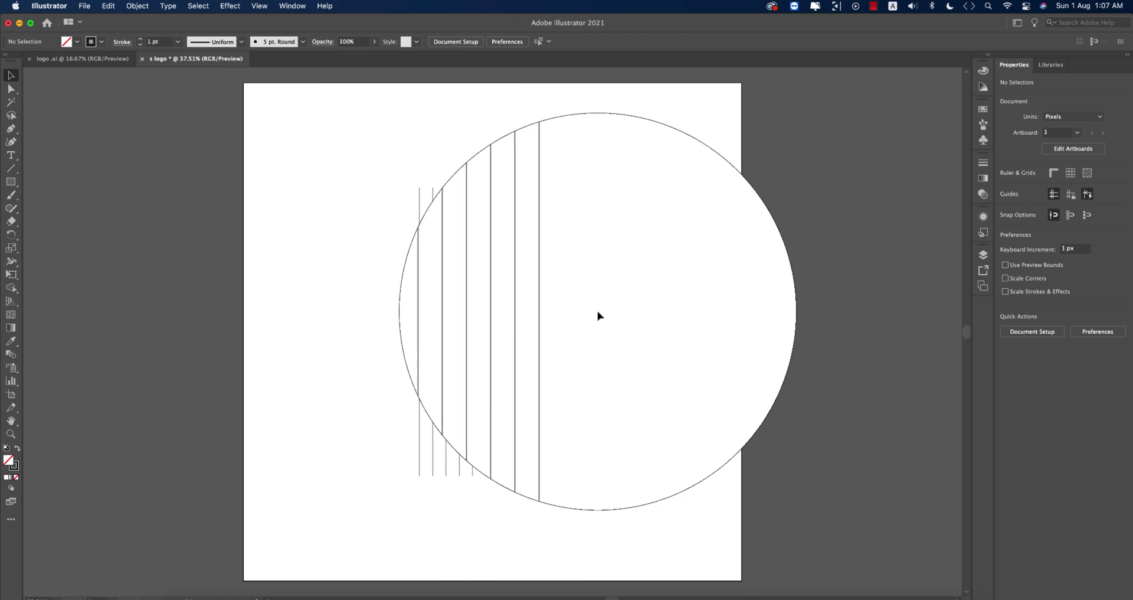
key(super+z)
Add a copy of the line group rotated 60°.
right_click(538, 287)
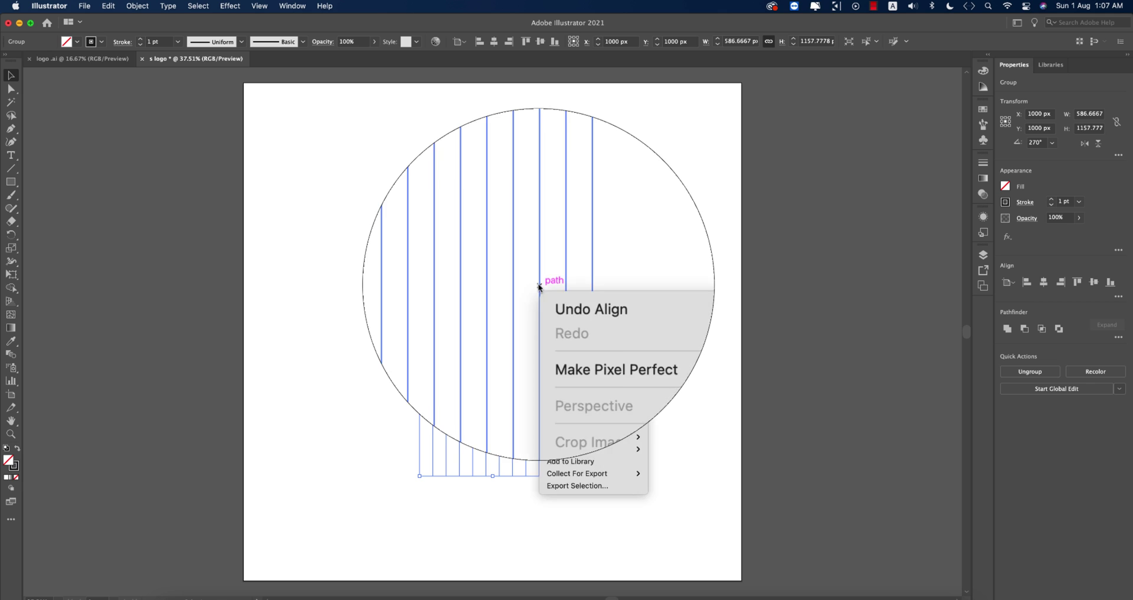
mouse_move(586, 422)
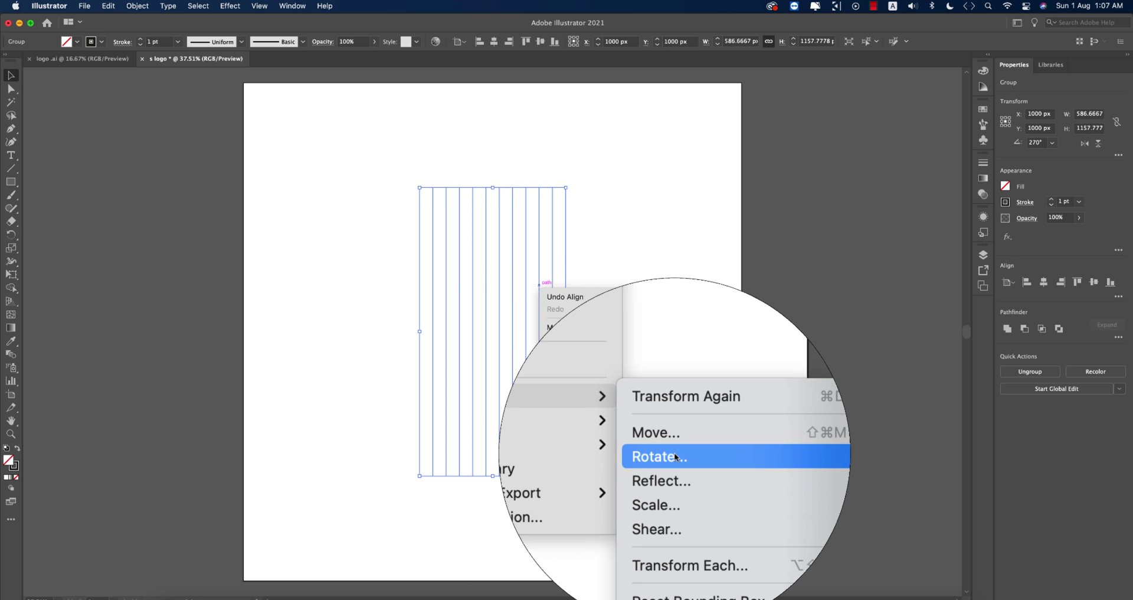
click(670, 448)
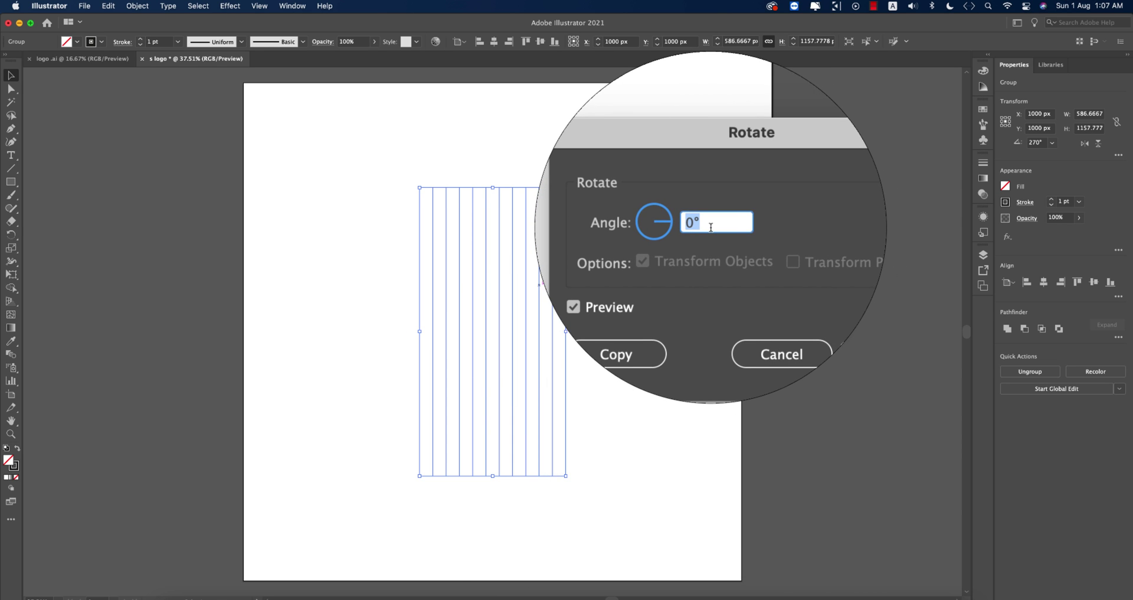
text(60)
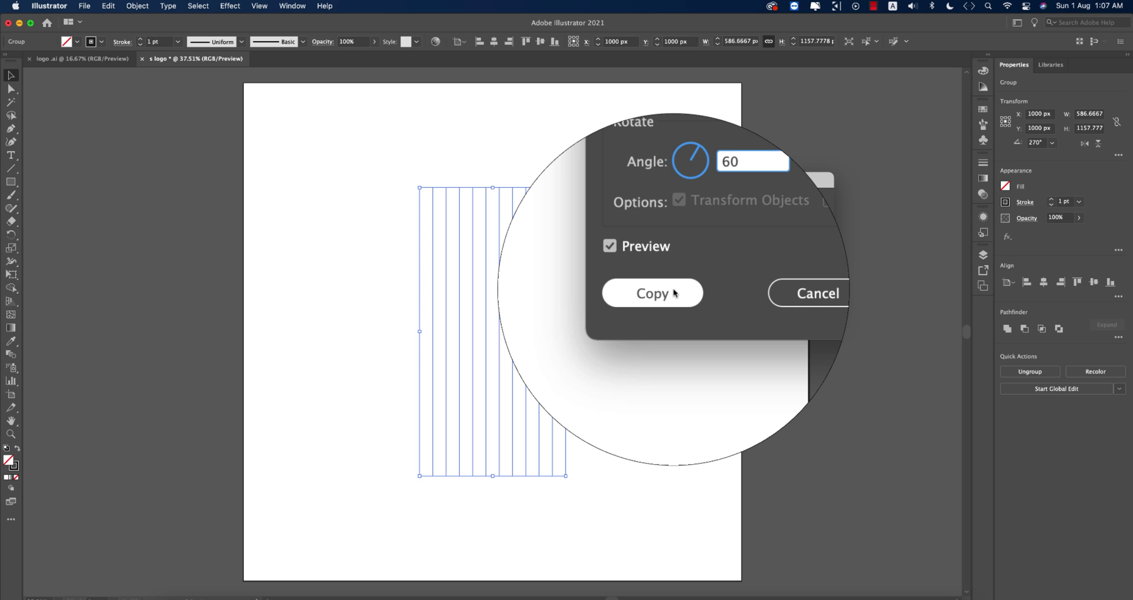
click(675, 294)
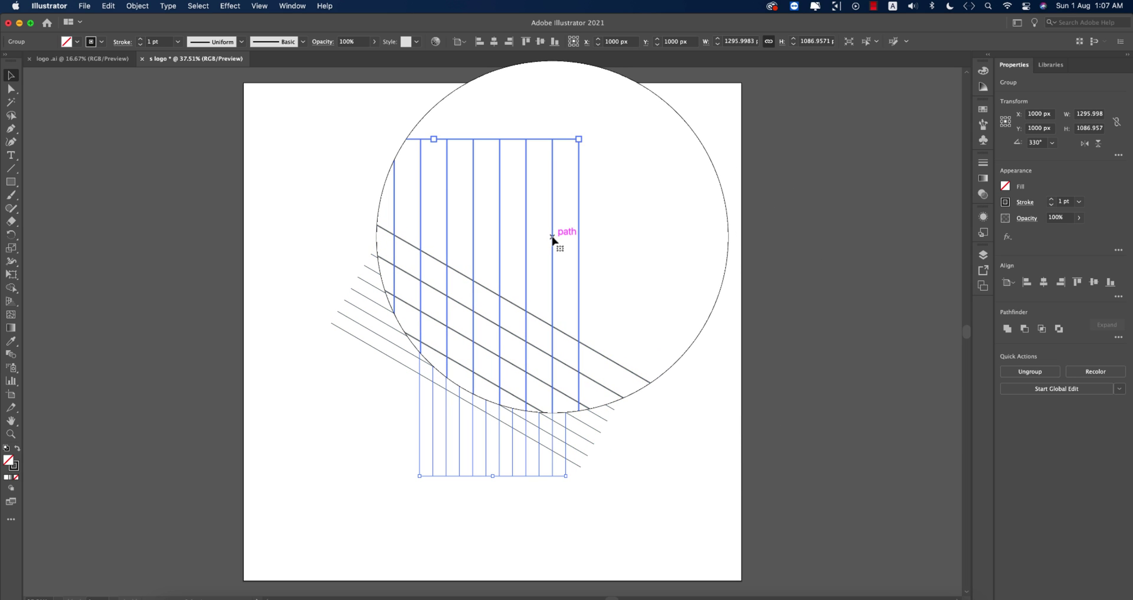
Add another copy rotated -60° to complete the hexagonal grid, then deselect.
right_click(552, 237)
mouse_move(597, 380)
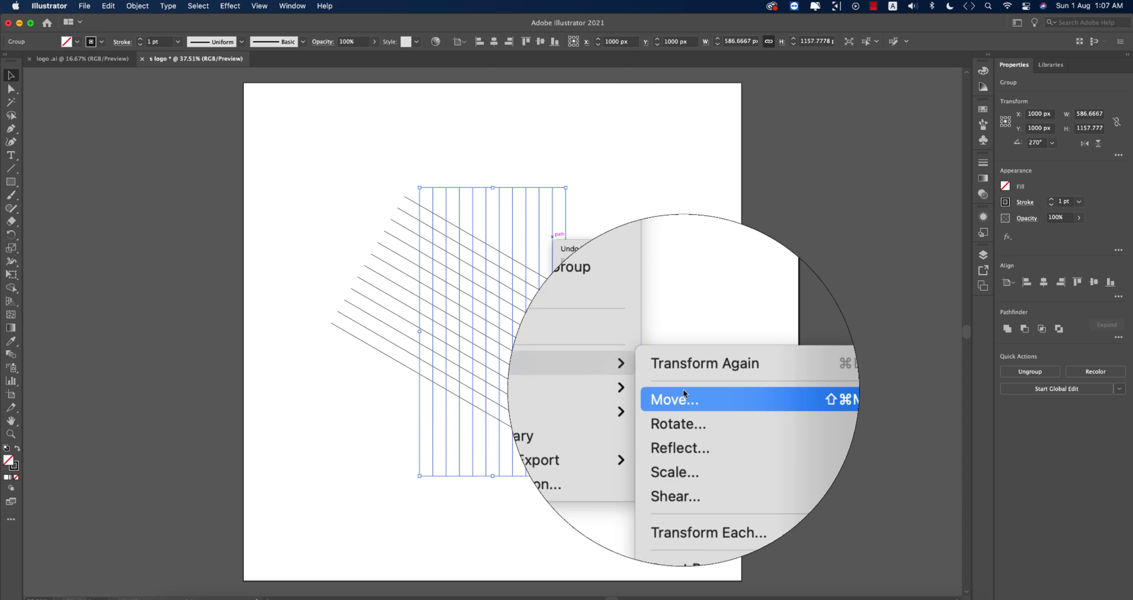
click(688, 407)
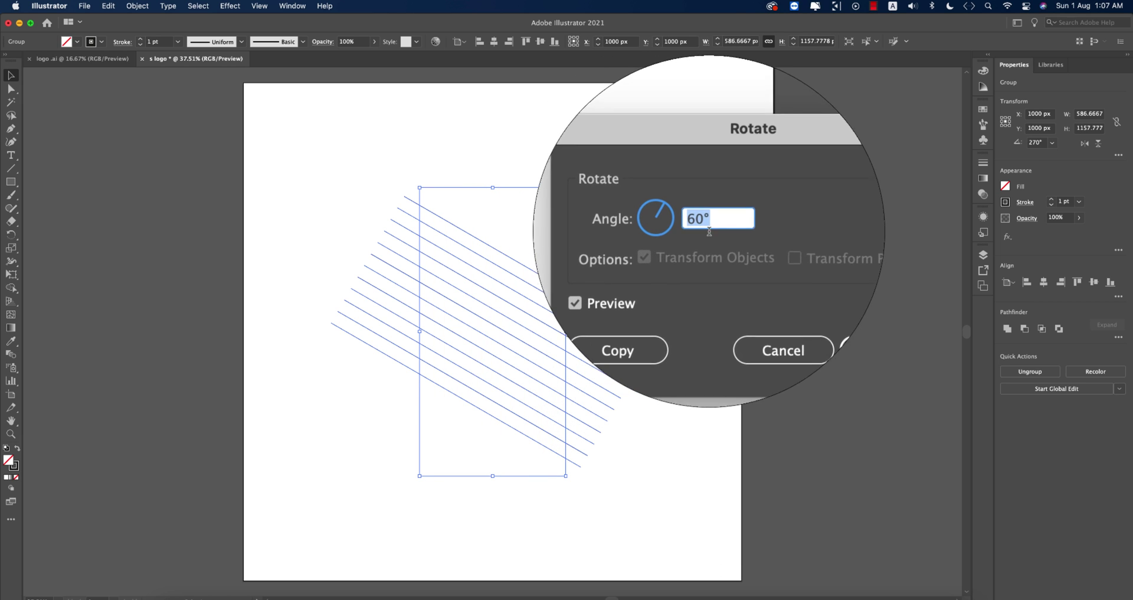
click(700, 227)
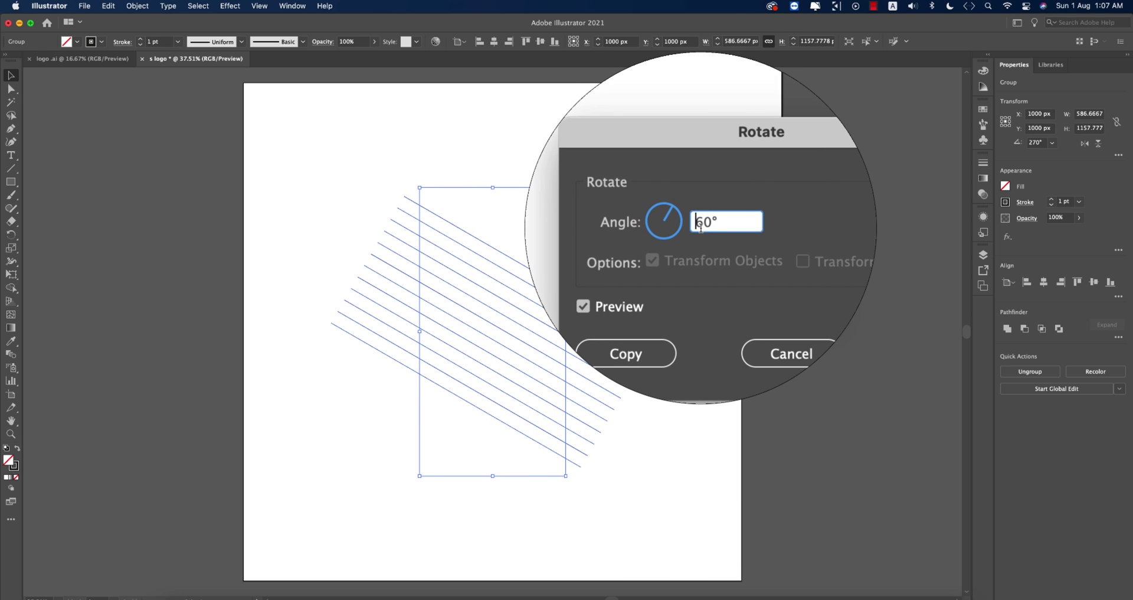
text(-)
click(681, 294)
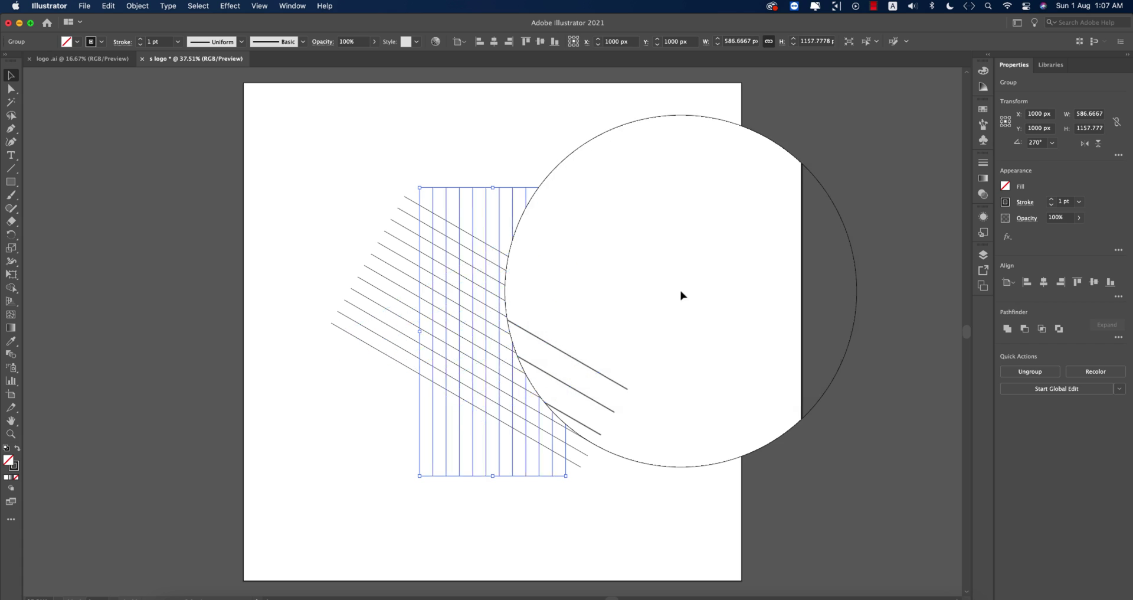
key(ctrl+d)
click(684, 313)
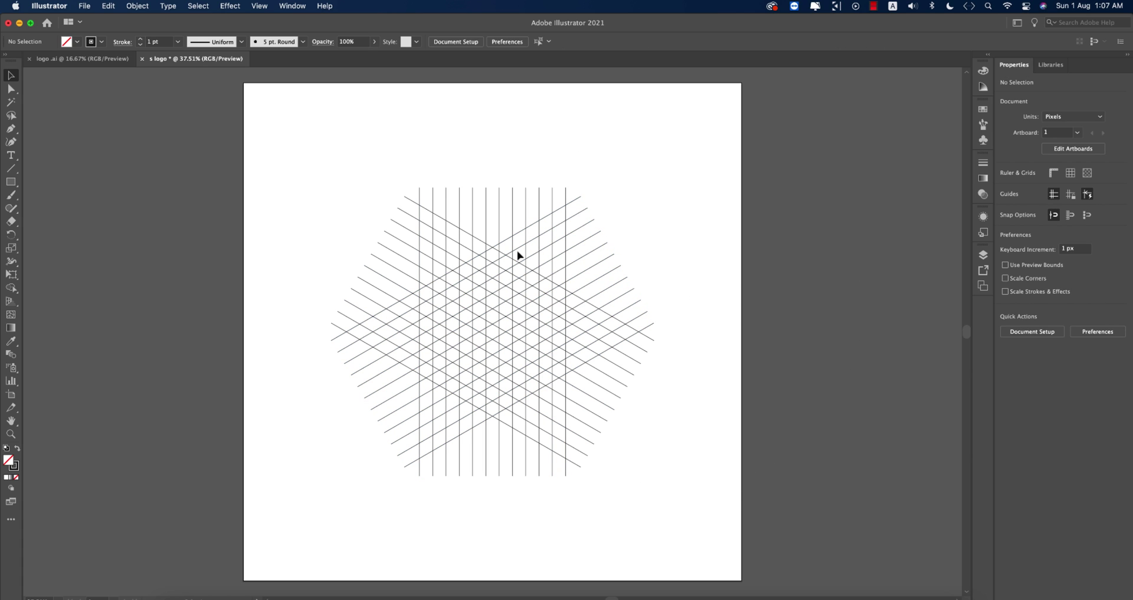
scroll(463, 324, up, 1)
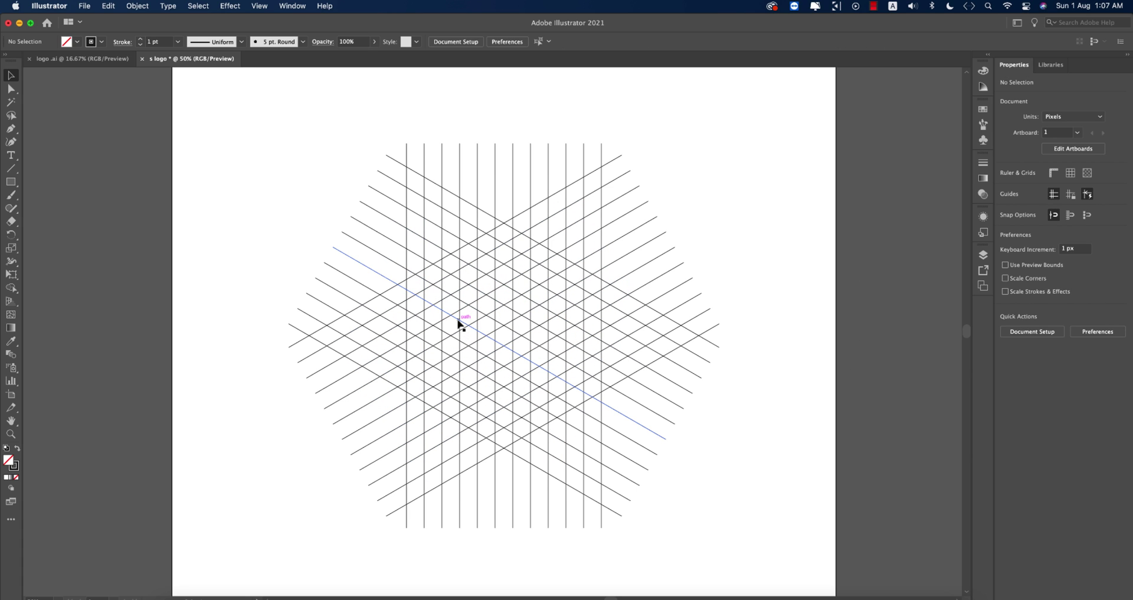
Copy the logo file's dark right panel and grid into the s logo canvas.
click(118, 59)
click(489, 291)
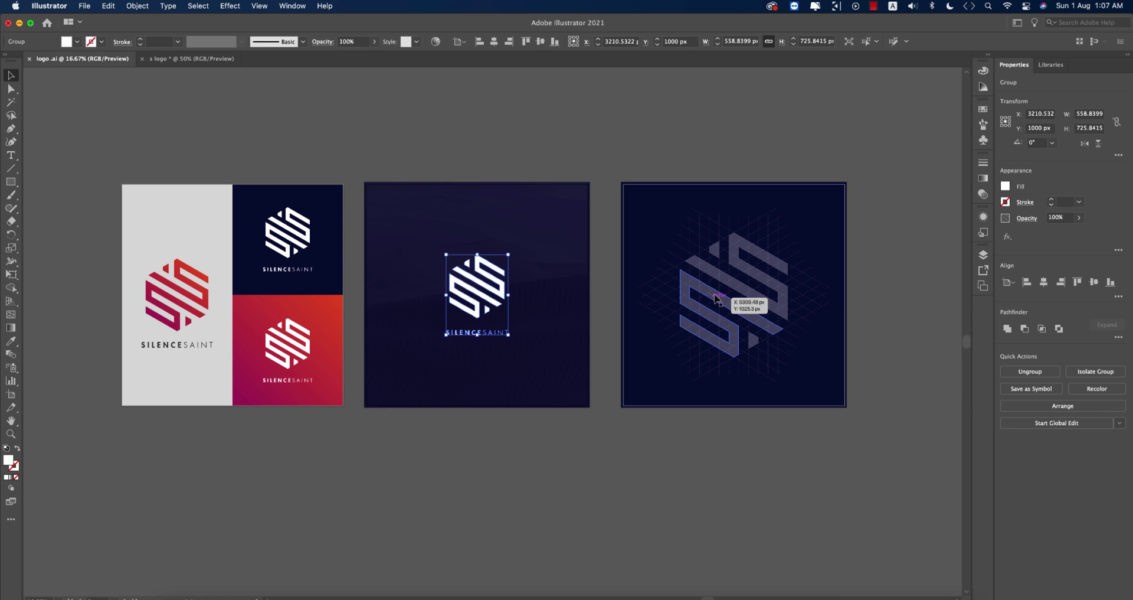
click(679, 227)
drag(641, 133, 349, 154)
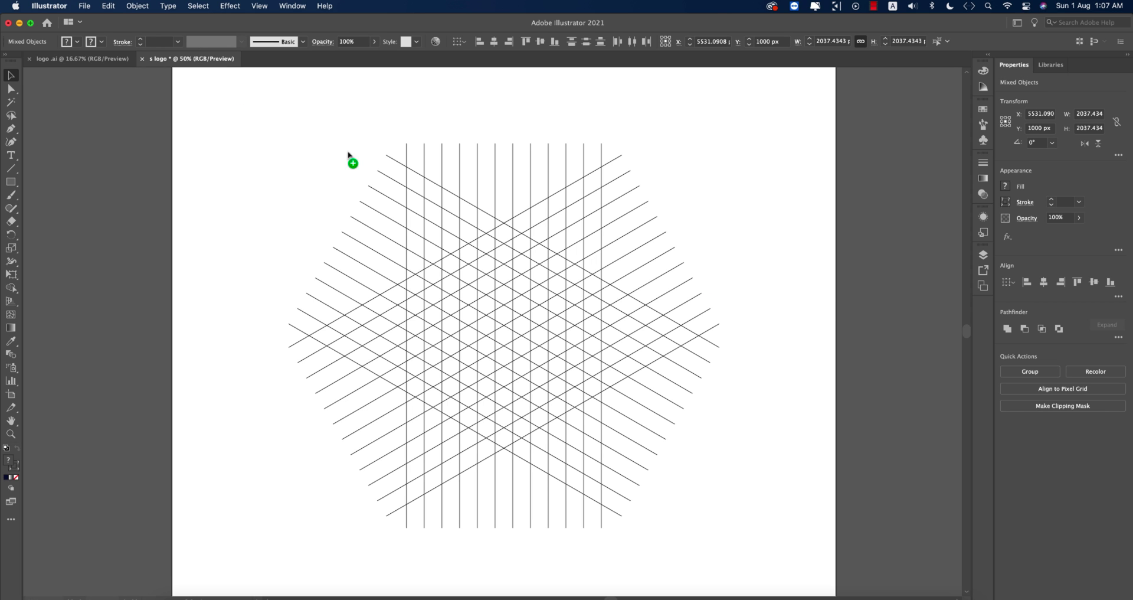
drag(832, 282, 343, 355)
key(super+minus)
key(super+minus)
Try shifting the dark panel right, undo it, and select the whole hexagon line grid.
click(410, 331)
drag(408, 339, 449, 331)
key(super+z)
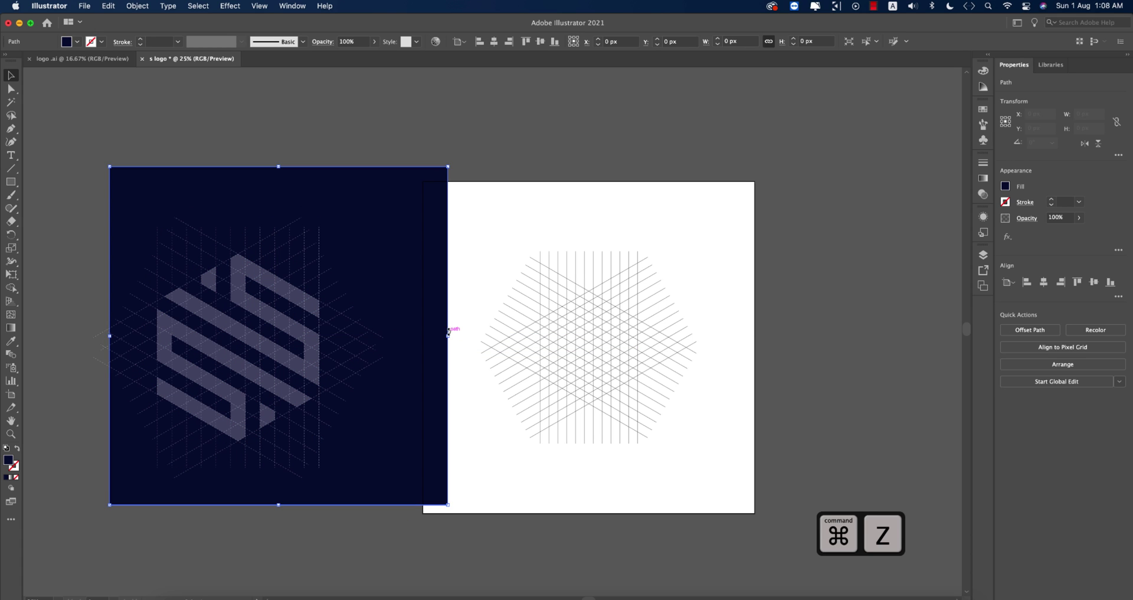
click(425, 332)
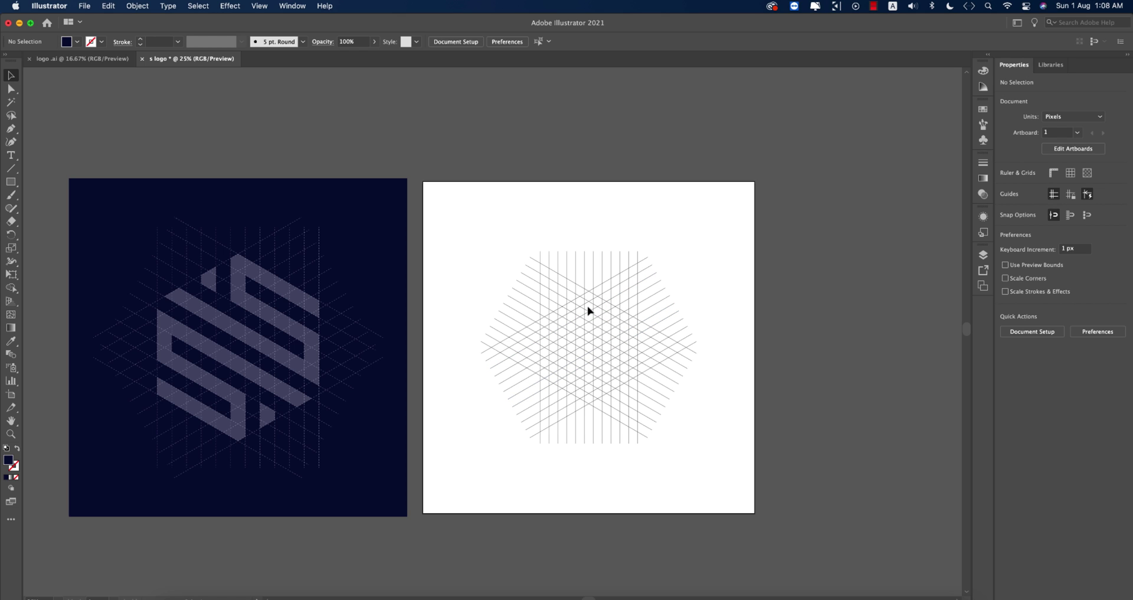
drag(484, 239, 726, 488)
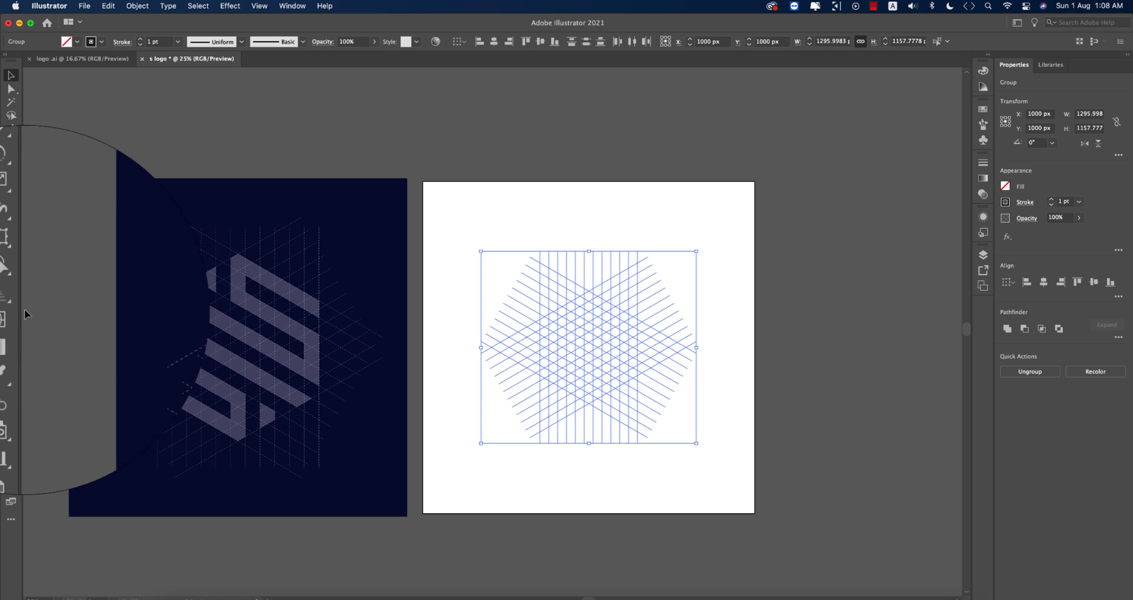
With Shape Builder and black fill, merge a cell column and diagonal row into one shape.
click(11, 287)
click(47, 288)
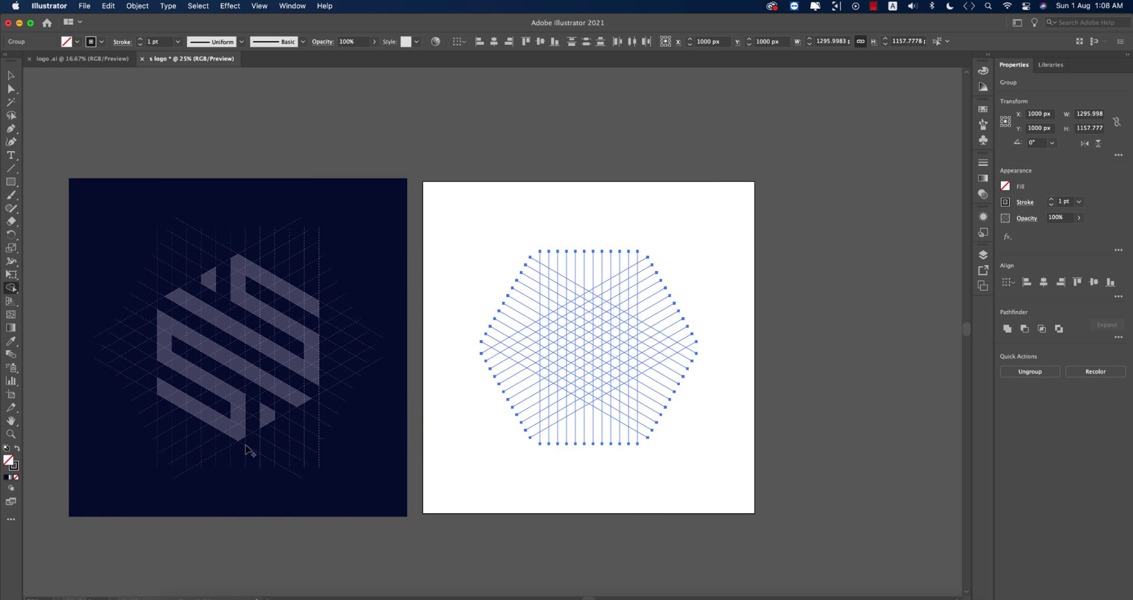
click(17, 450)
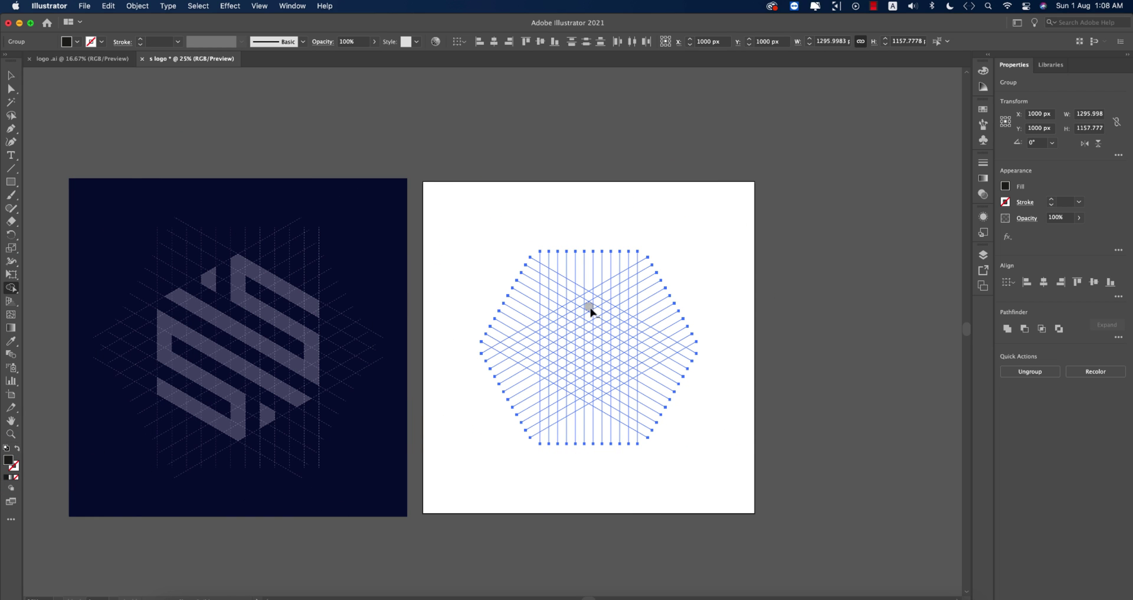
scroll(590, 310, up, 3)
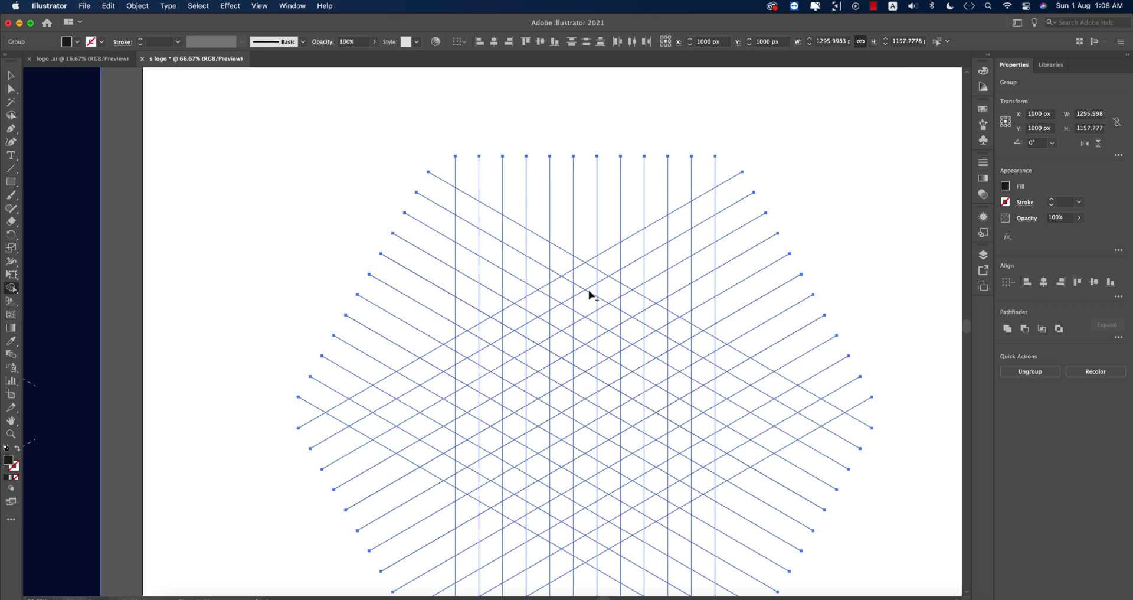
drag(586, 278, 582, 337)
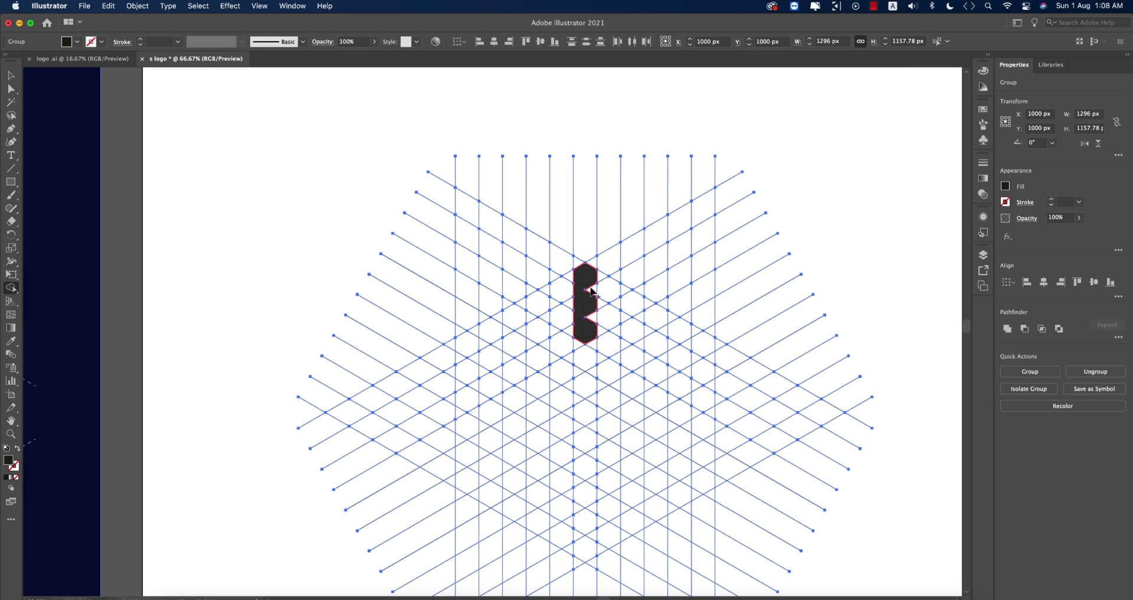
drag(591, 289, 590, 319)
drag(597, 282, 702, 347)
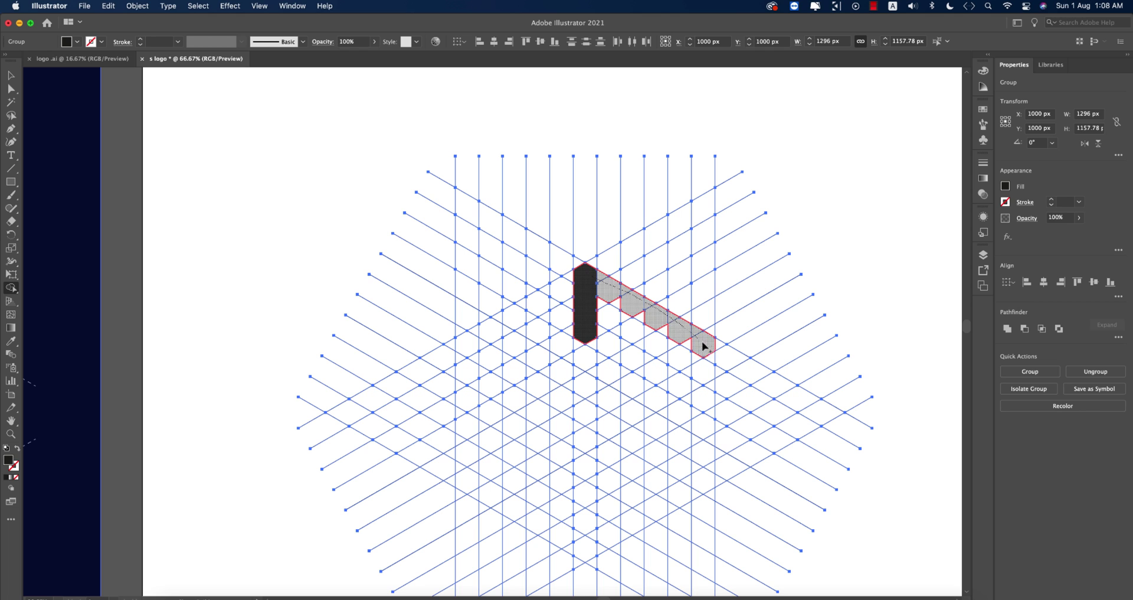
drag(604, 297, 631, 310)
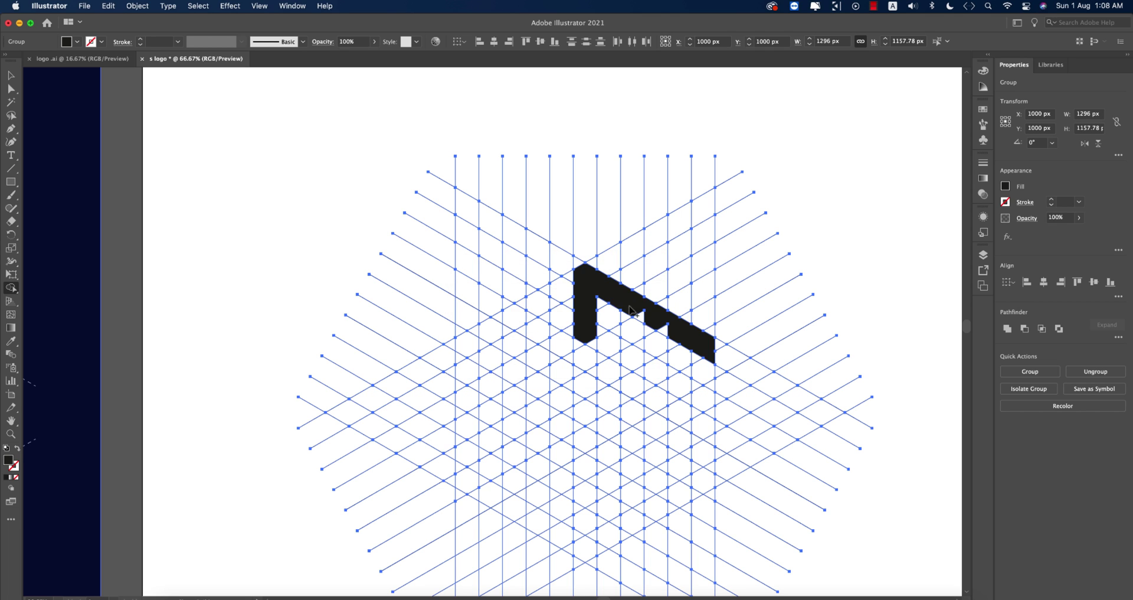
key(super+minus)
key(super+minus)
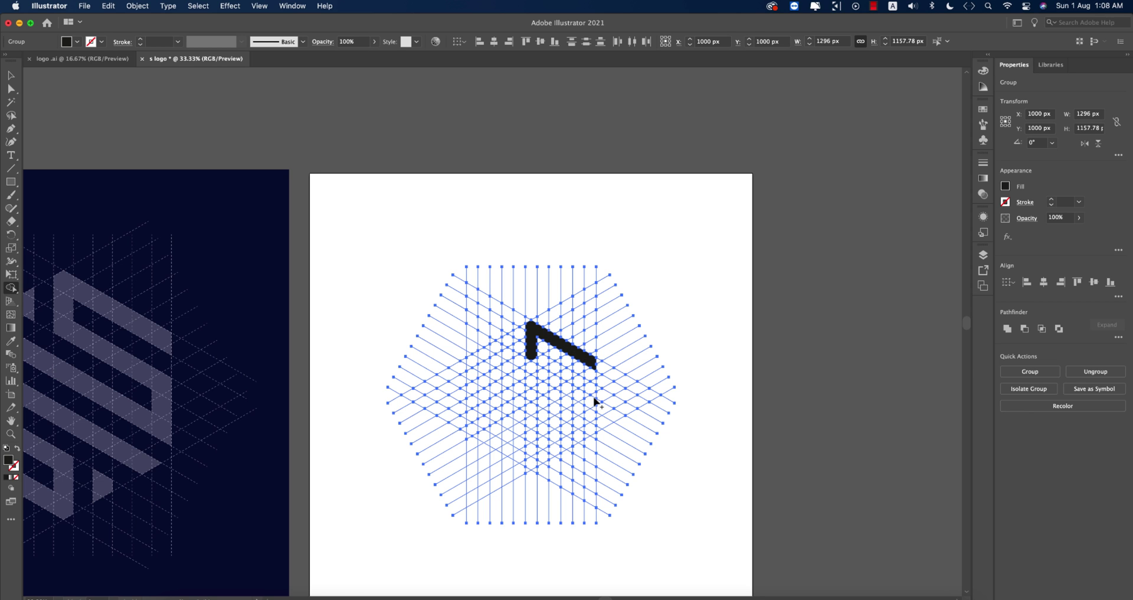
key(super+plus)
key(super+plus)
key(super+plus)
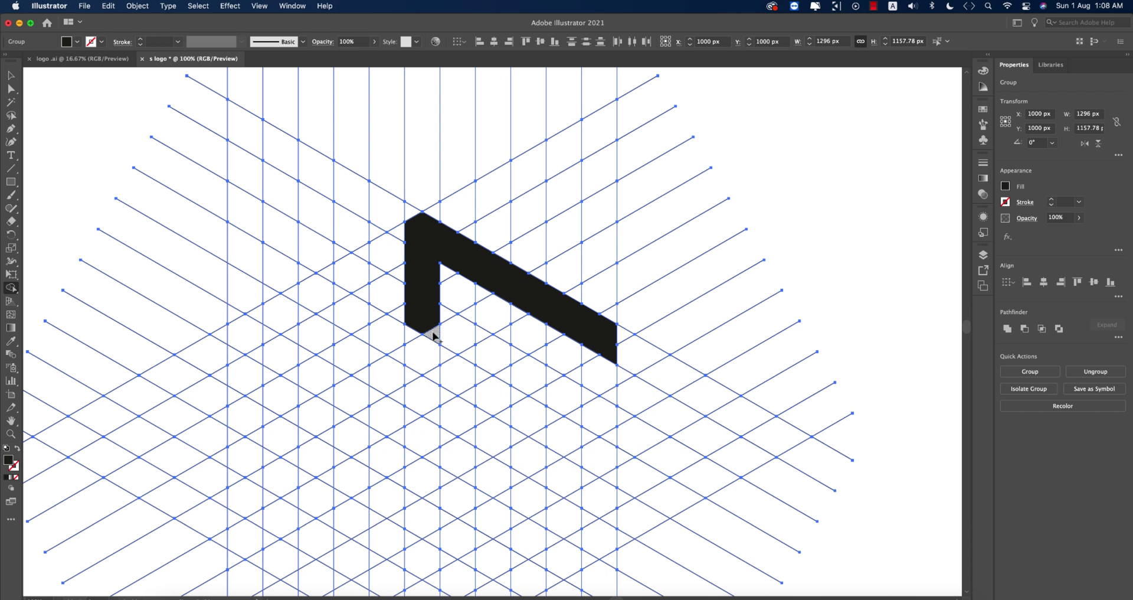
Extend the black shape downward and along the left diagonal row, straightening its bottom edge.
mouse_move(434, 336)
mouse_down()
mouse_move(611, 437)
mouse_move(568, 388)
mouse_move(463, 341)
mouse_up()
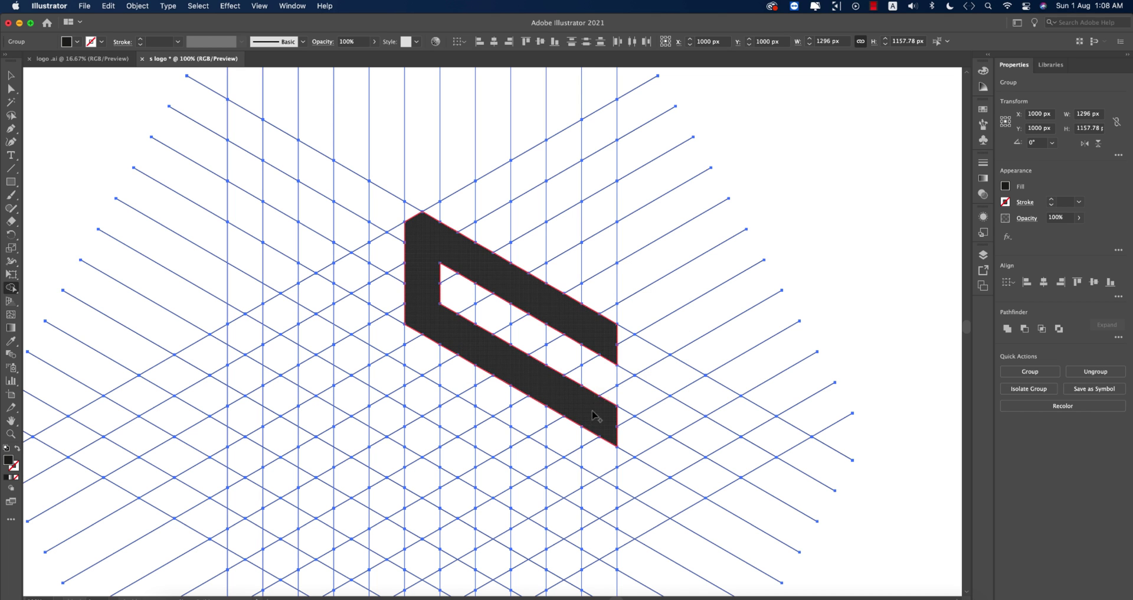
key(super+z)
drag(605, 413, 596, 492)
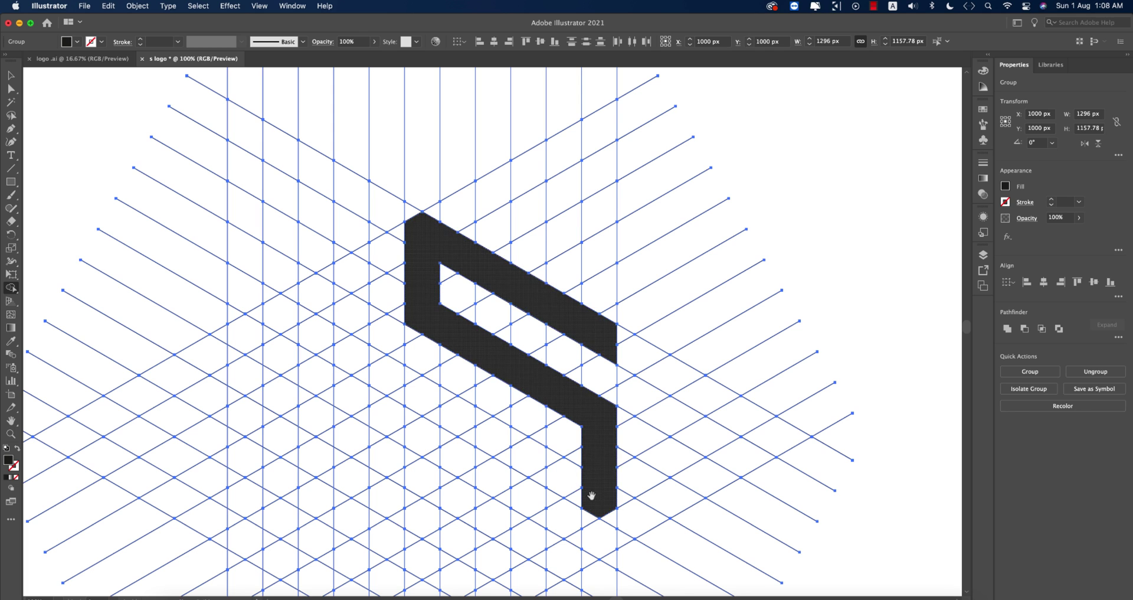
scroll(595, 495, down, 3)
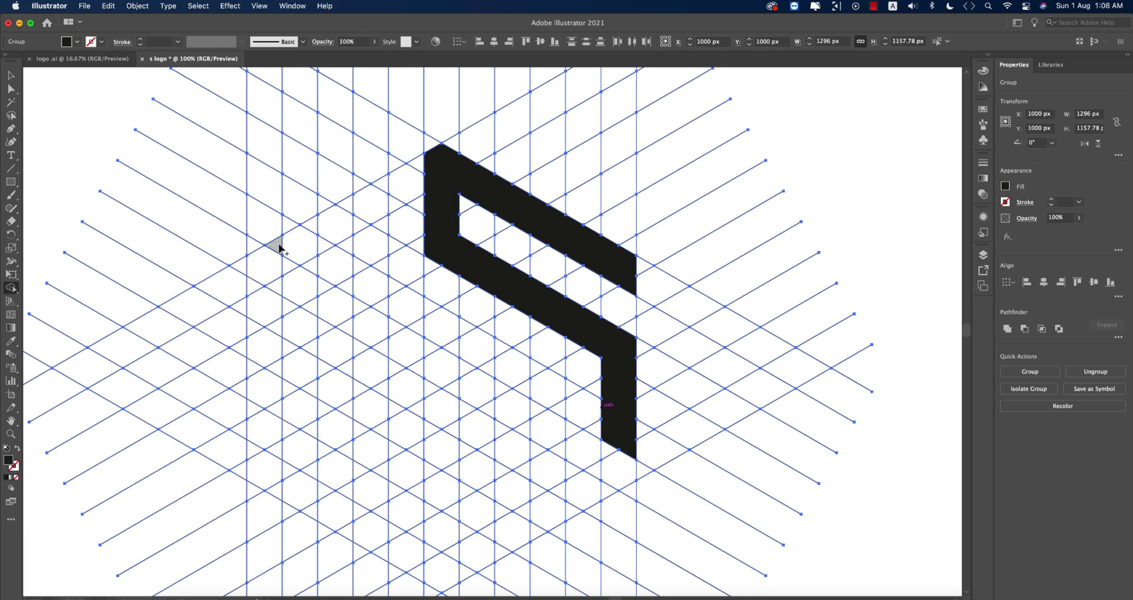
drag(280, 248, 614, 435)
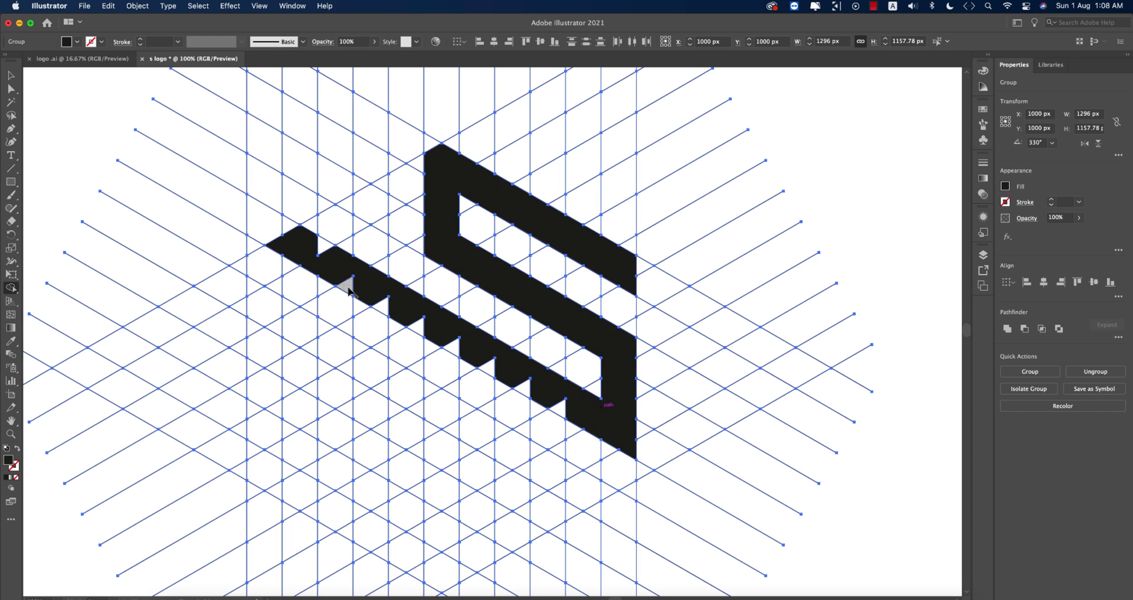
drag(348, 288, 584, 422)
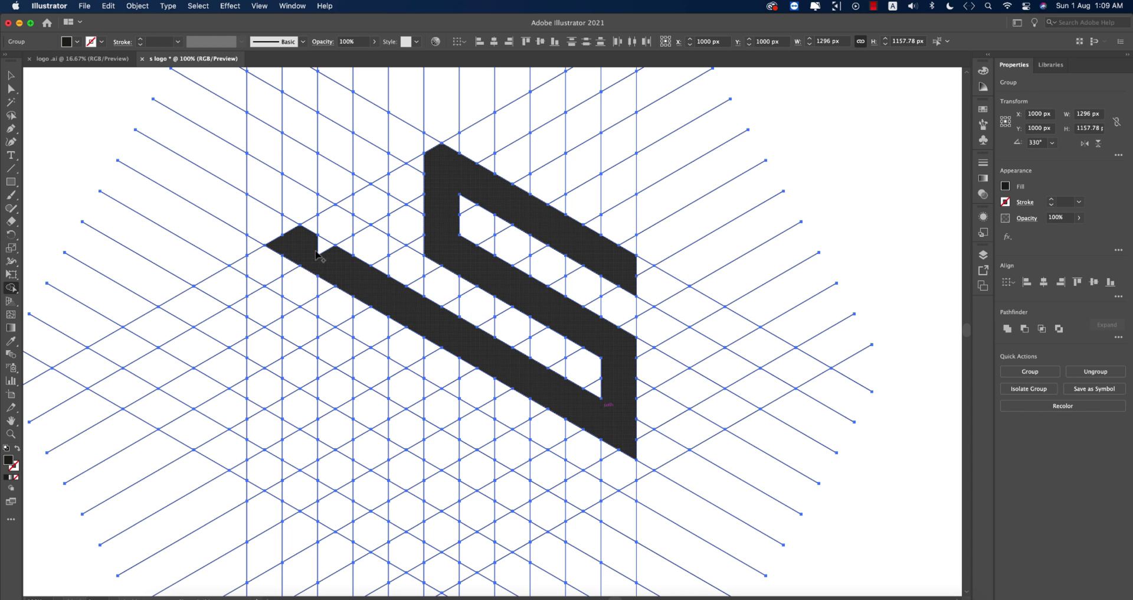
key(super+minus)
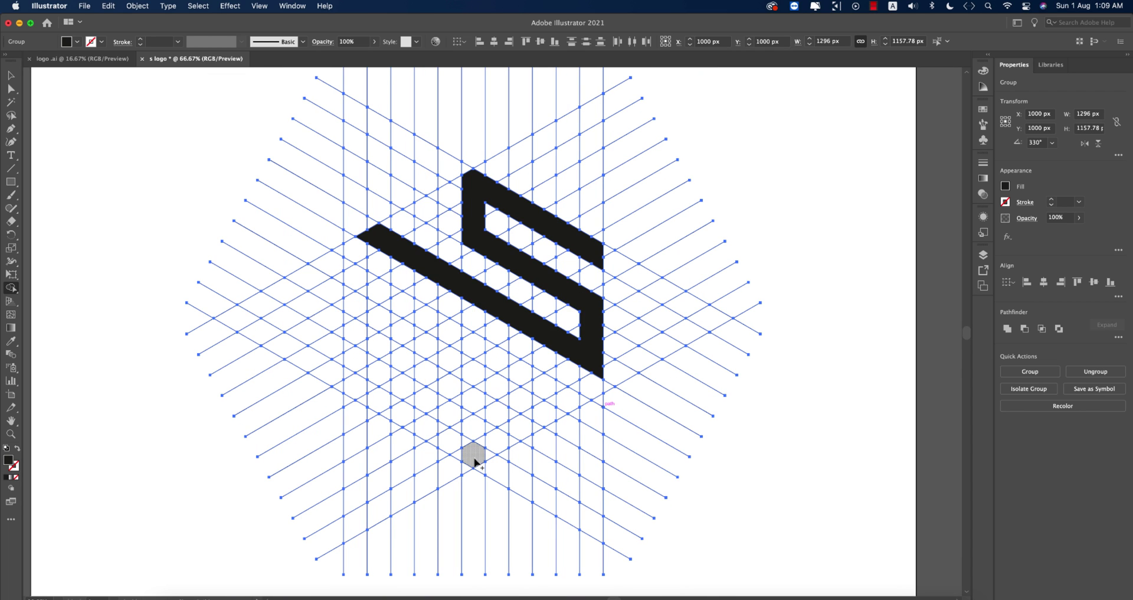
Merge the lower grid cells into the S's bottom loop and straighten the middle band's stepped edges.
mouse_move(475, 462)
mouse_down()
mouse_move(472, 413)
mouse_move(476, 446)
mouse_up()
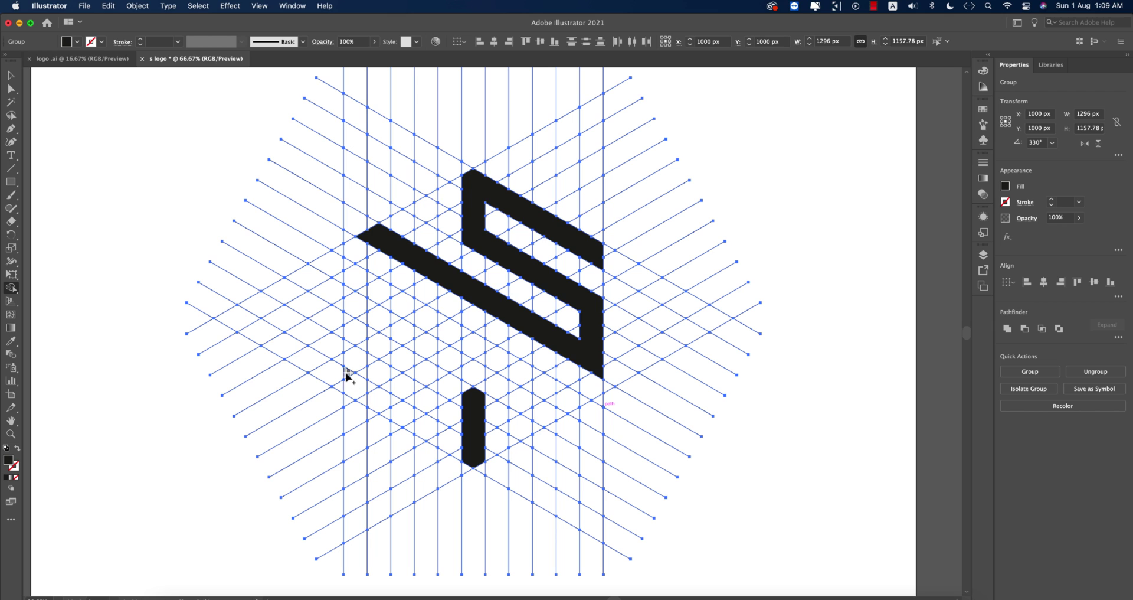
mouse_move(347, 373)
mouse_down()
mouse_move(466, 456)
mouse_move(473, 416)
mouse_move(431, 438)
mouse_up()
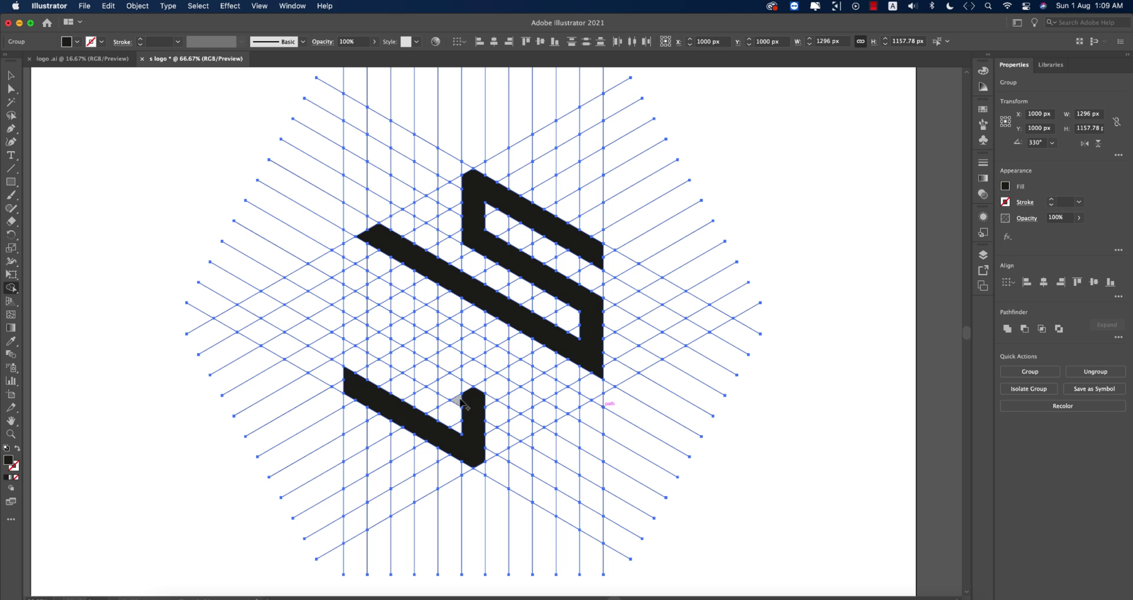
drag(466, 401, 351, 323)
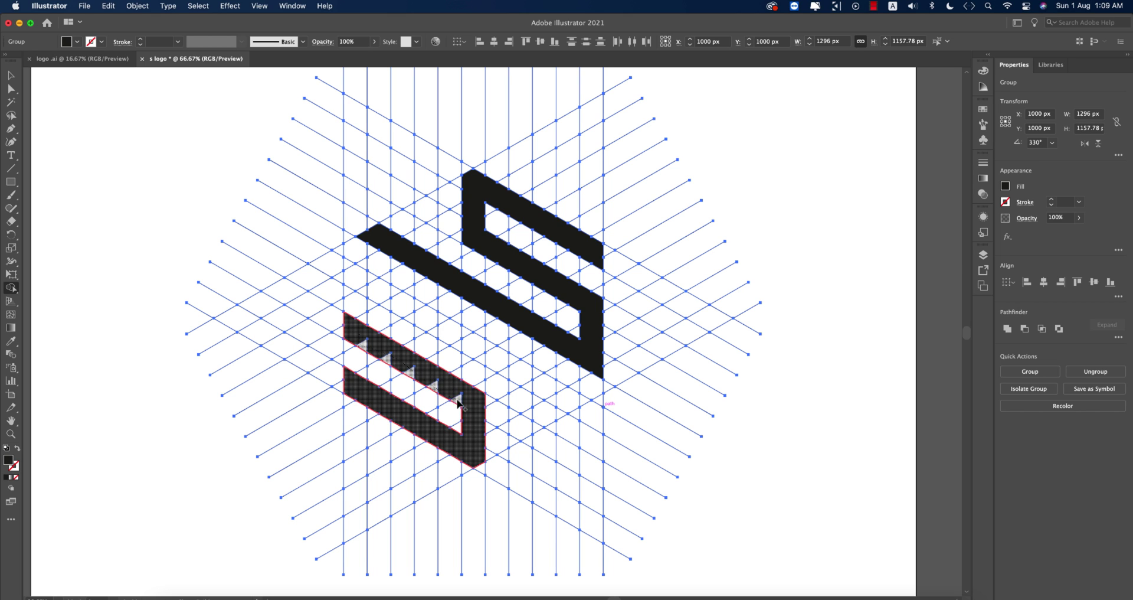
drag(458, 403, 459, 404)
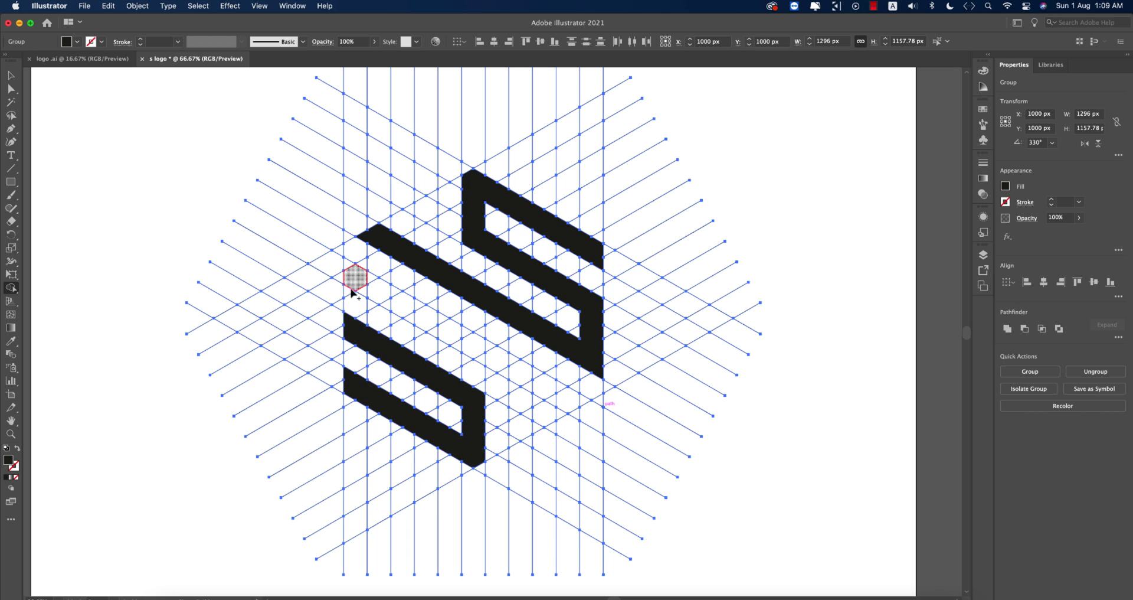
drag(352, 290, 354, 323)
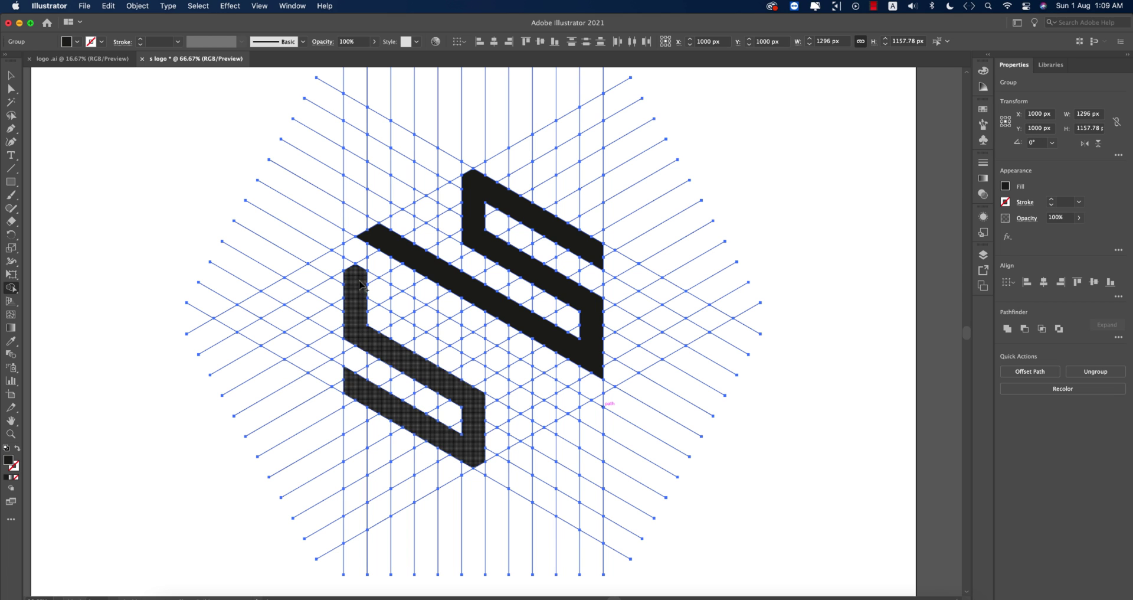
drag(369, 282, 581, 401)
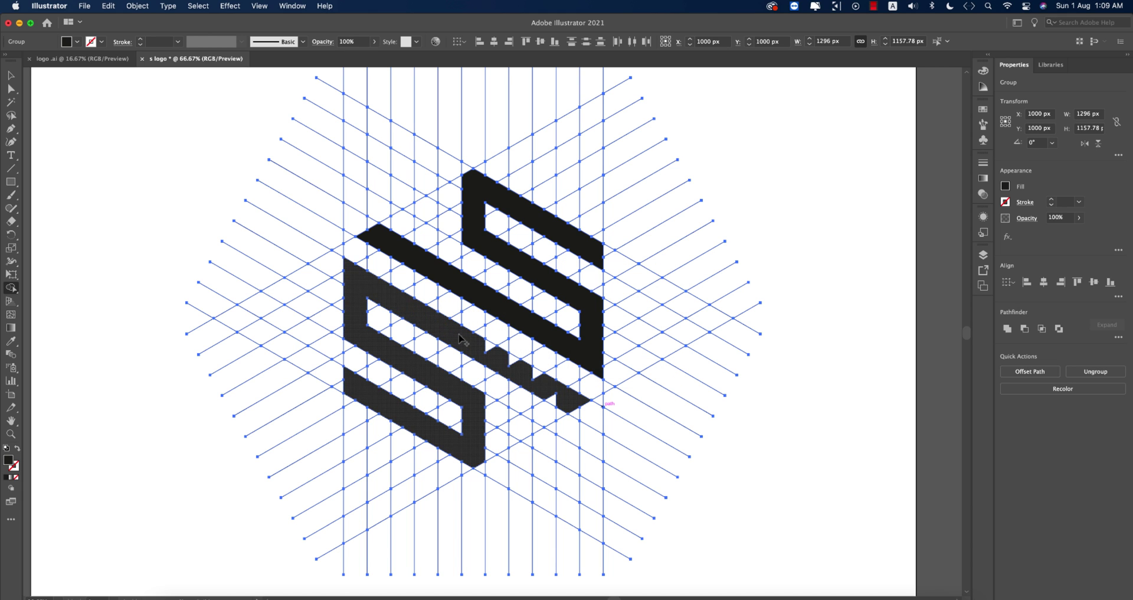
drag(498, 356, 561, 406)
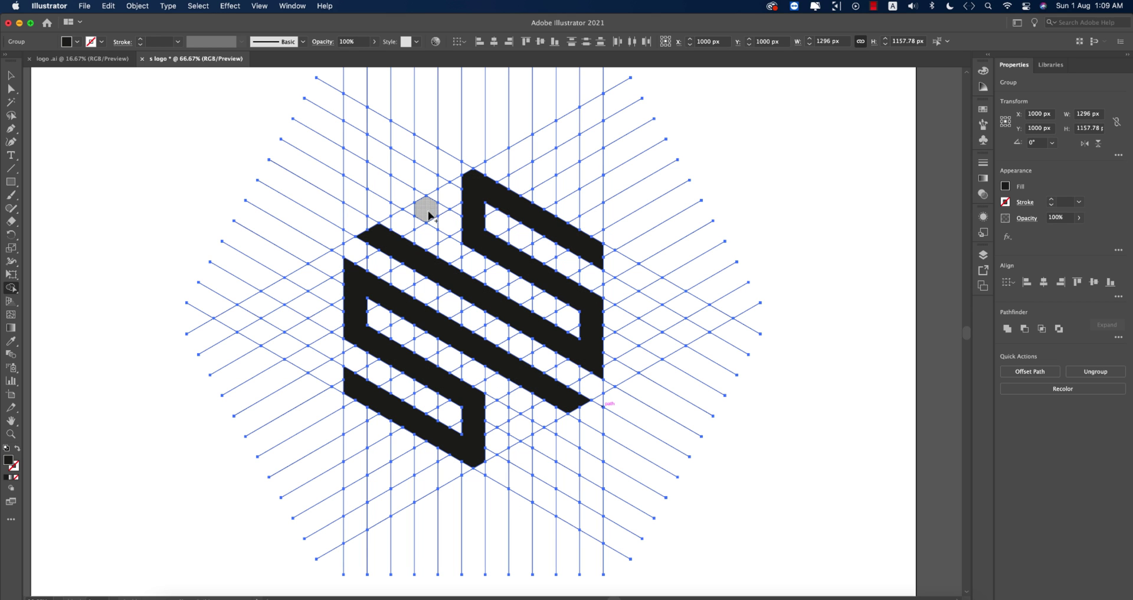
scroll(319, 384, down, 2)
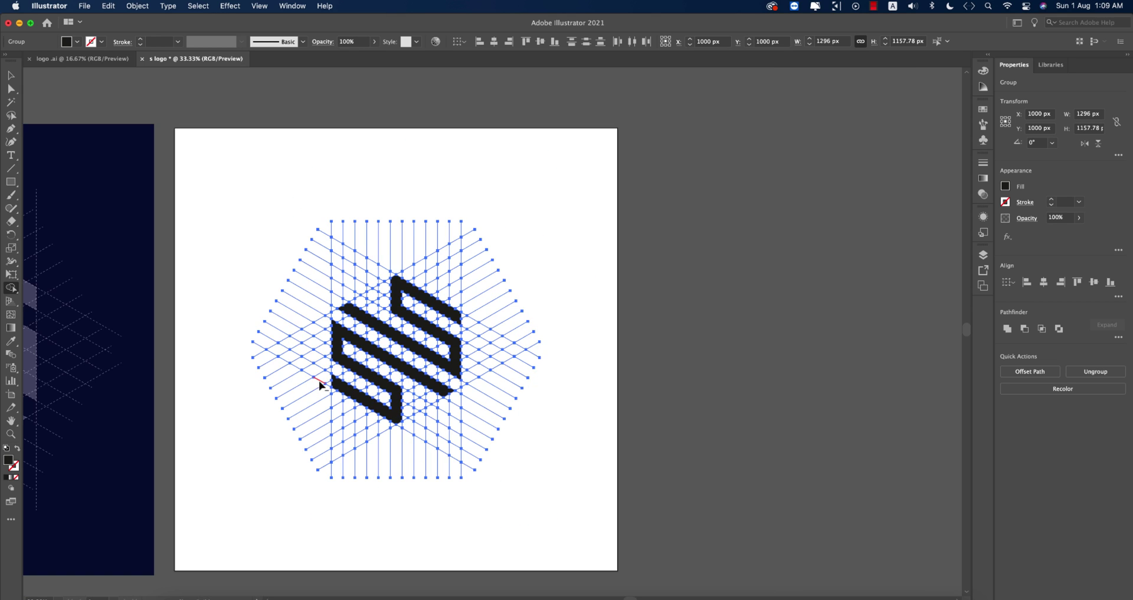
Fill one small black fragment cell above the S and one below it, undoing stray merges.
drag(138, 356, 497, 384)
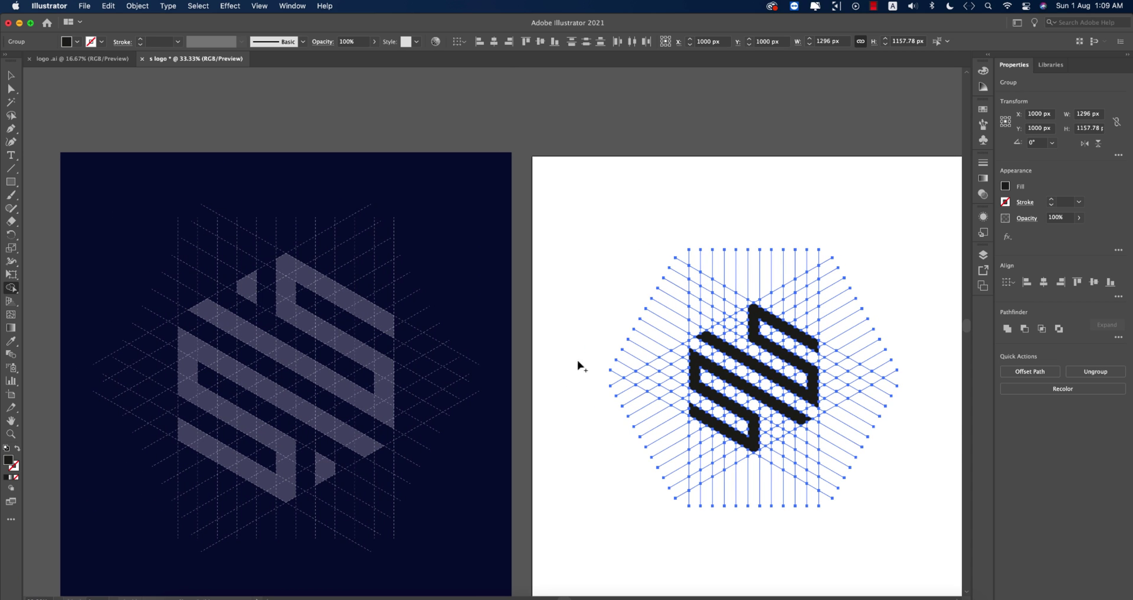
scroll(841, 363, up, 2)
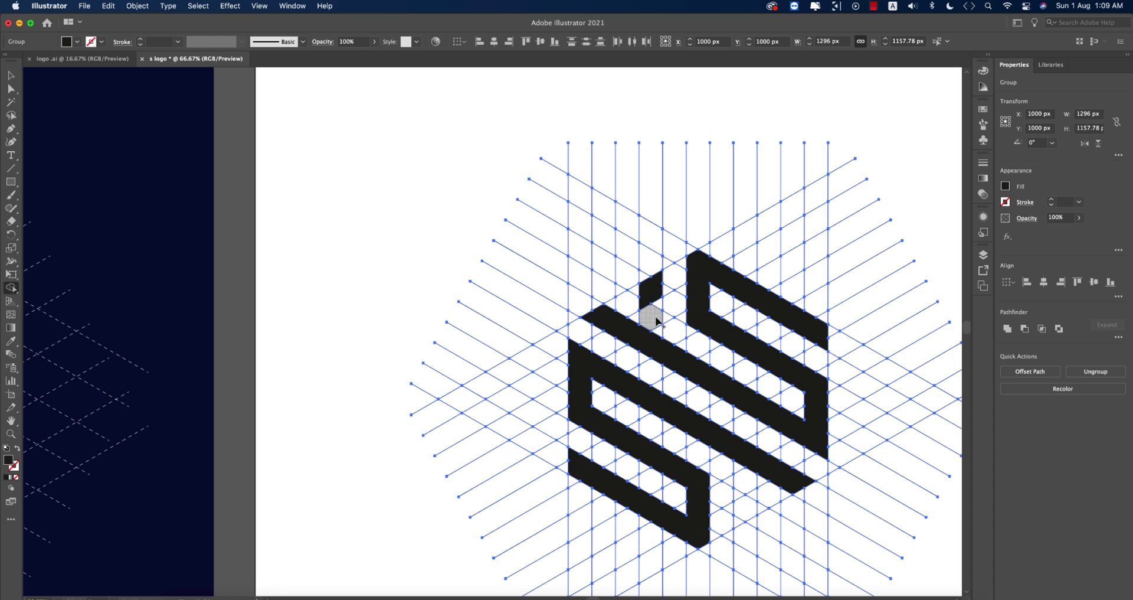
key(super+z)
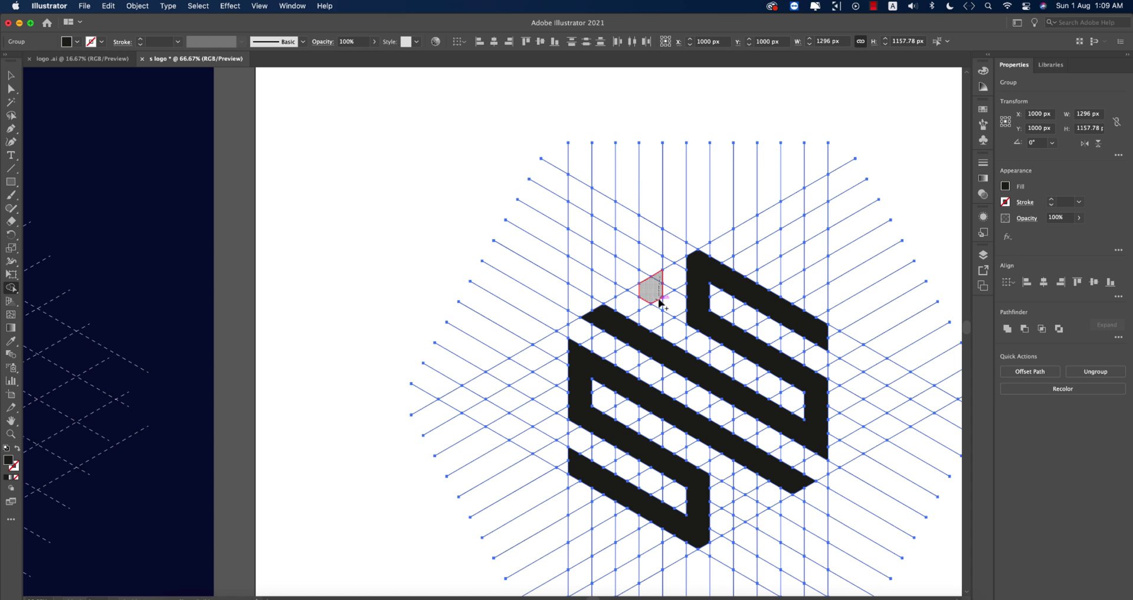
key(super+z)
click(654, 303)
key(super+z)
click(660, 304)
scroll(696, 354, down, 3)
scroll(696, 354, right, 3)
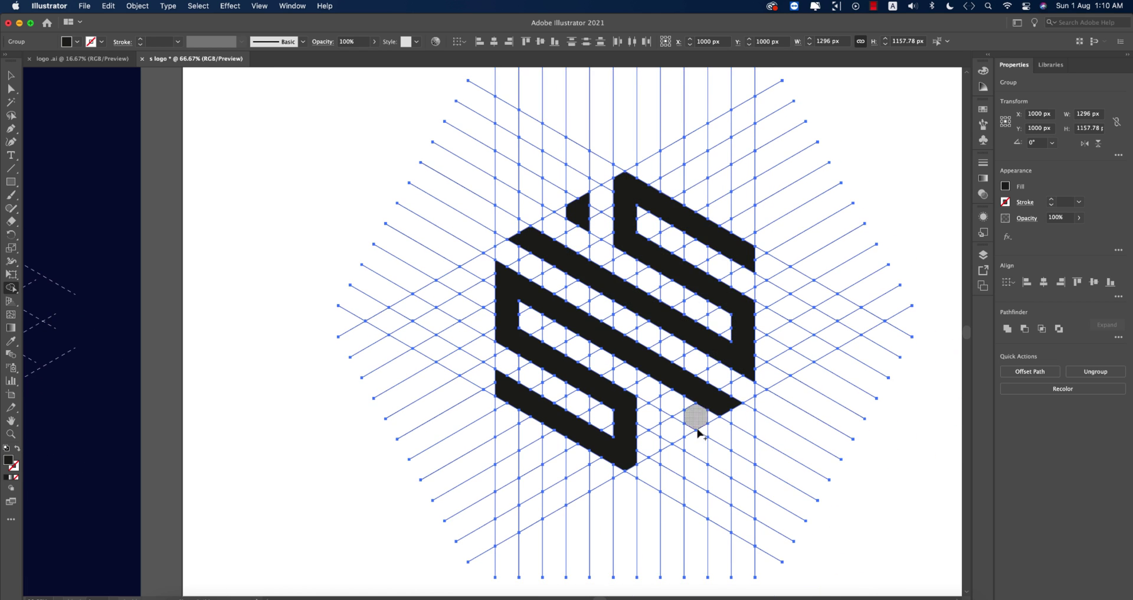
click(665, 443)
scroll(689, 433, down, 2)
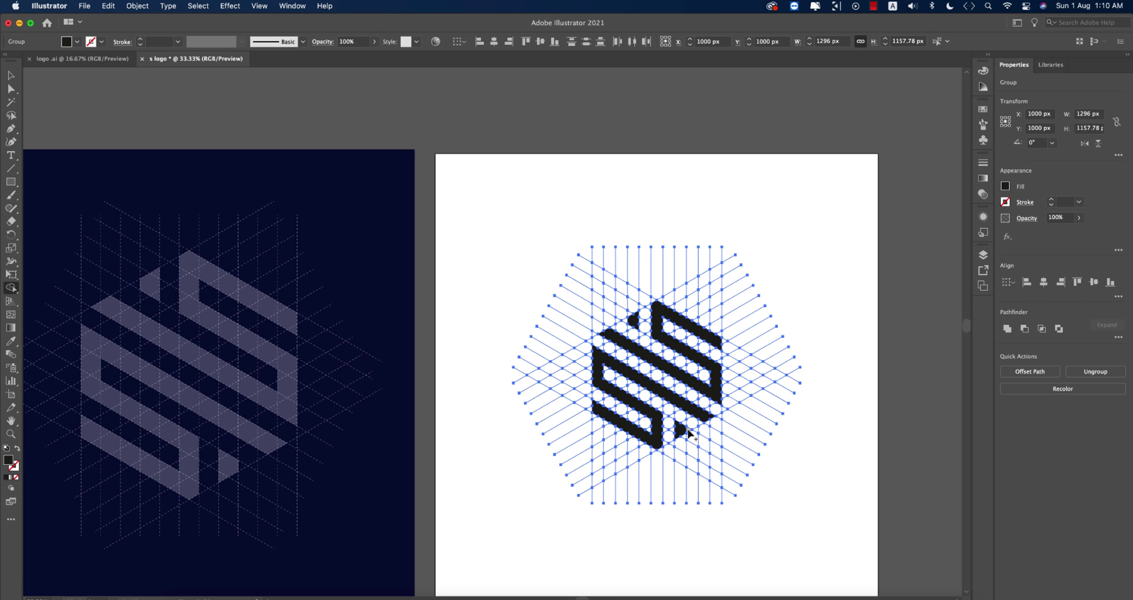
Select every construction grid line with the Magic Wand and delete them.
key(v)
click(826, 481)
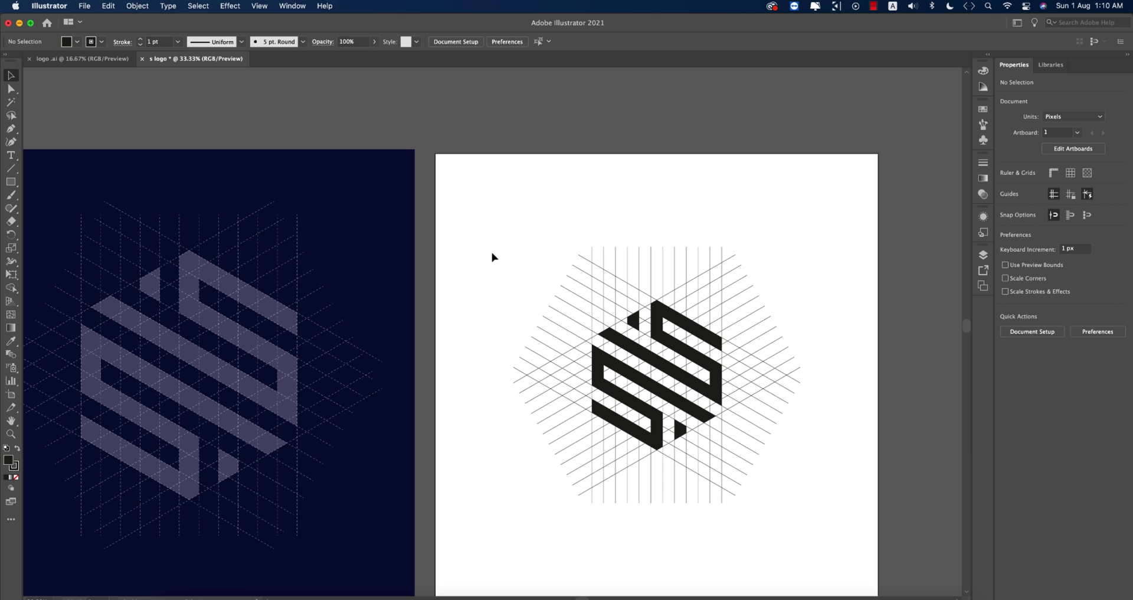
scroll(776, 422, up, 3)
scroll(776, 423, down, 2)
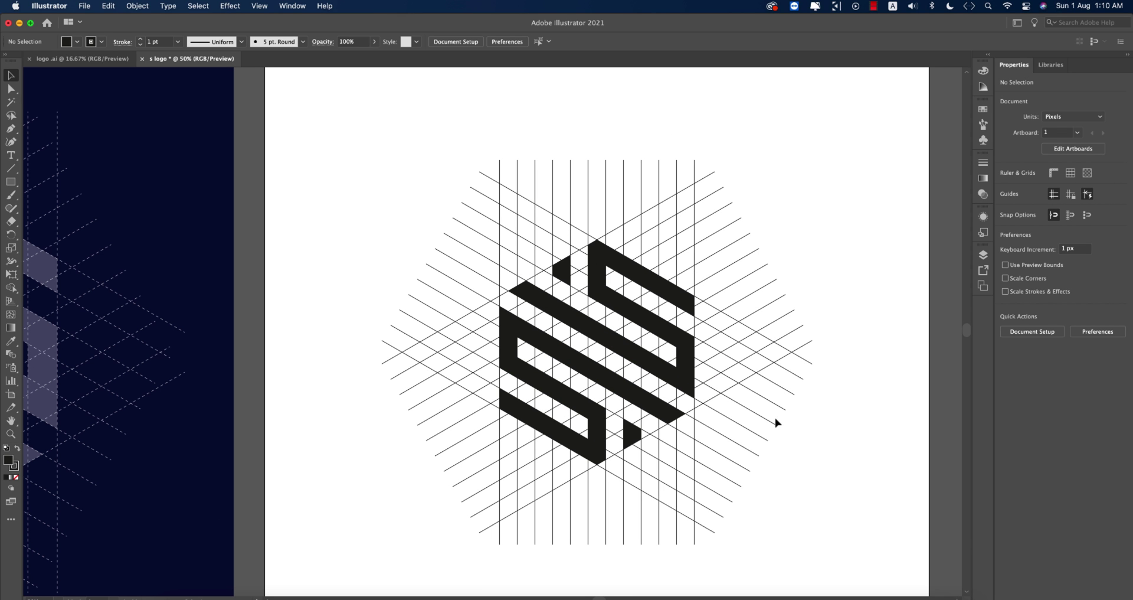
click(555, 199)
click(384, 186)
click(574, 171)
click(832, 194)
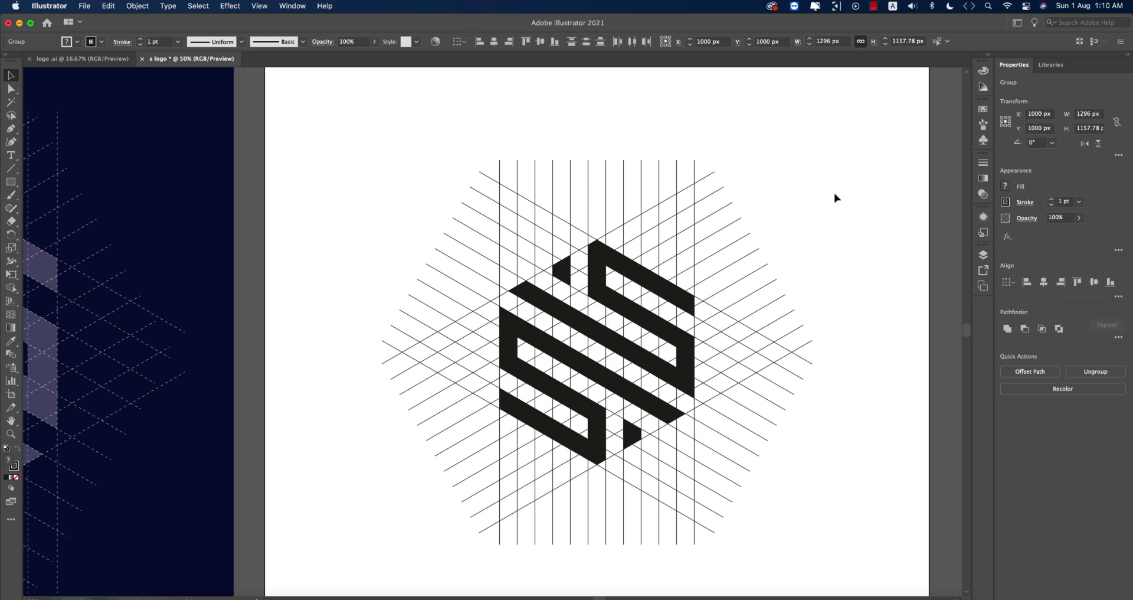
key(y)
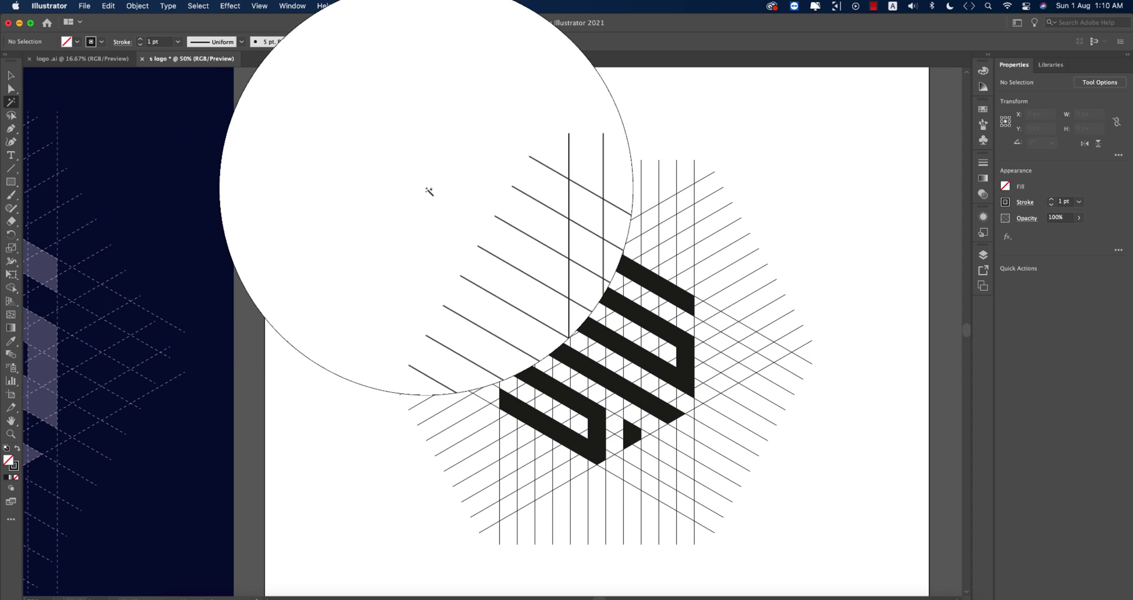
click(519, 184)
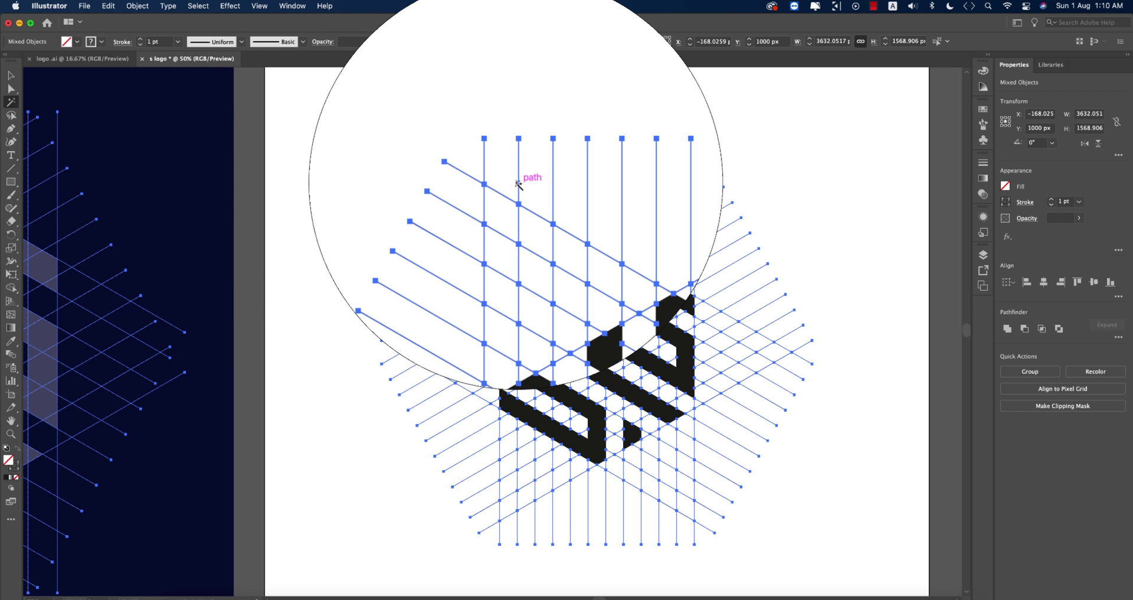
key(Delete)
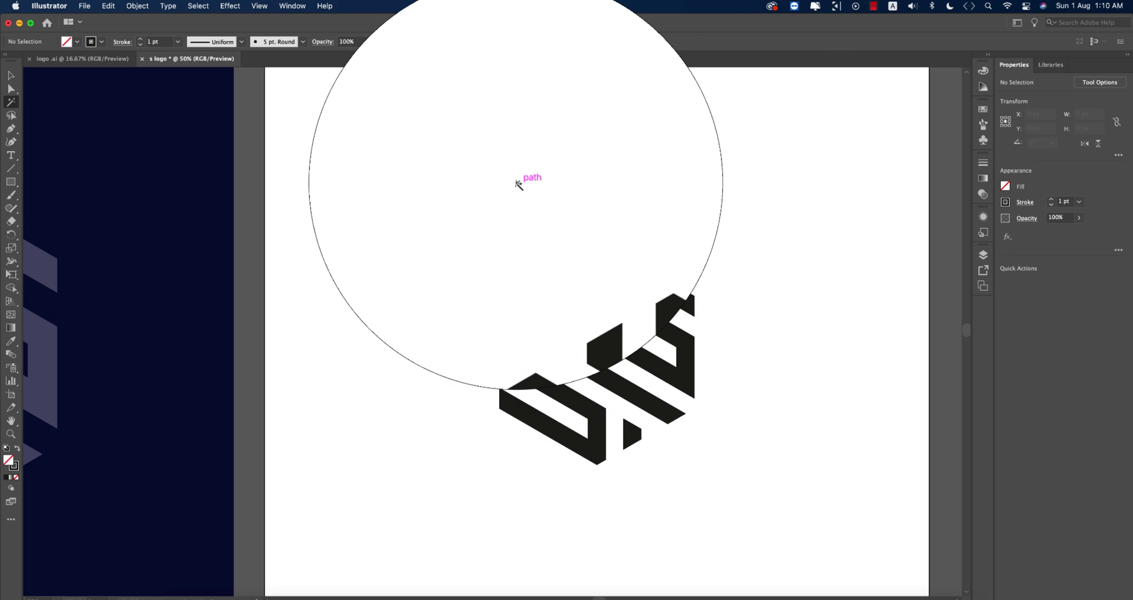
key(v)
Group all the S logo pieces and move the group left off the artboard.
scroll(411, 275, down, 4)
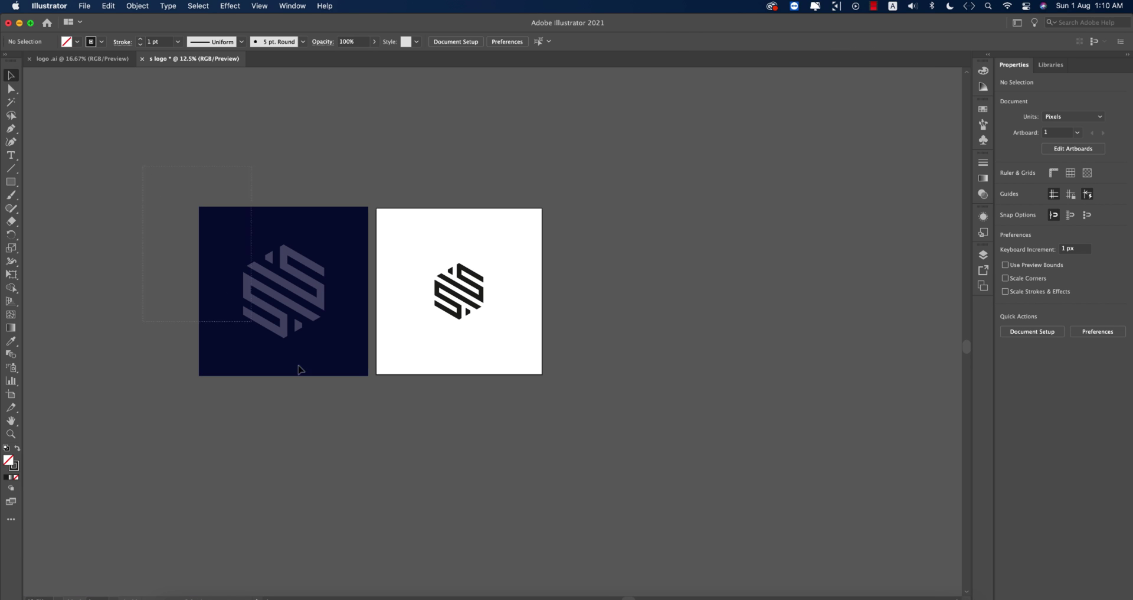
scroll(425, 292, up, 3)
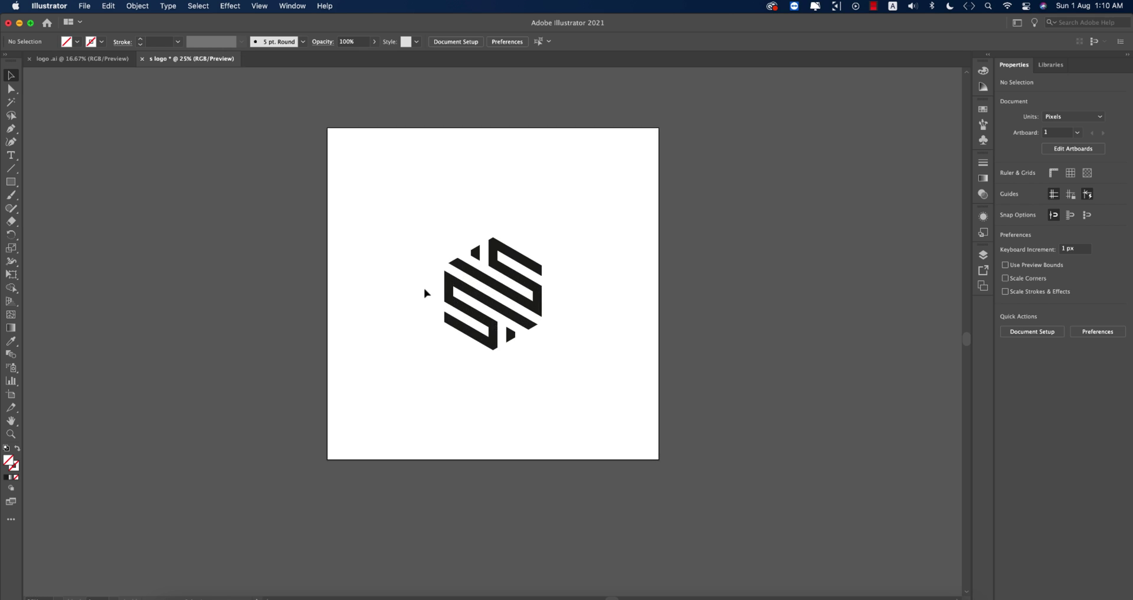
drag(412, 185, 691, 466)
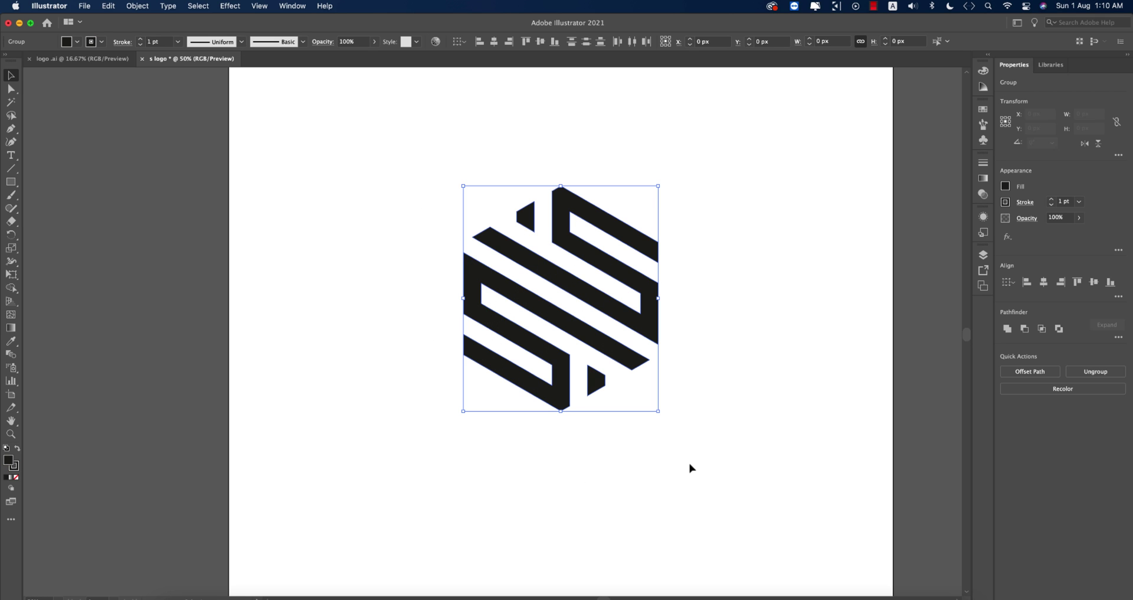
key(super+g)
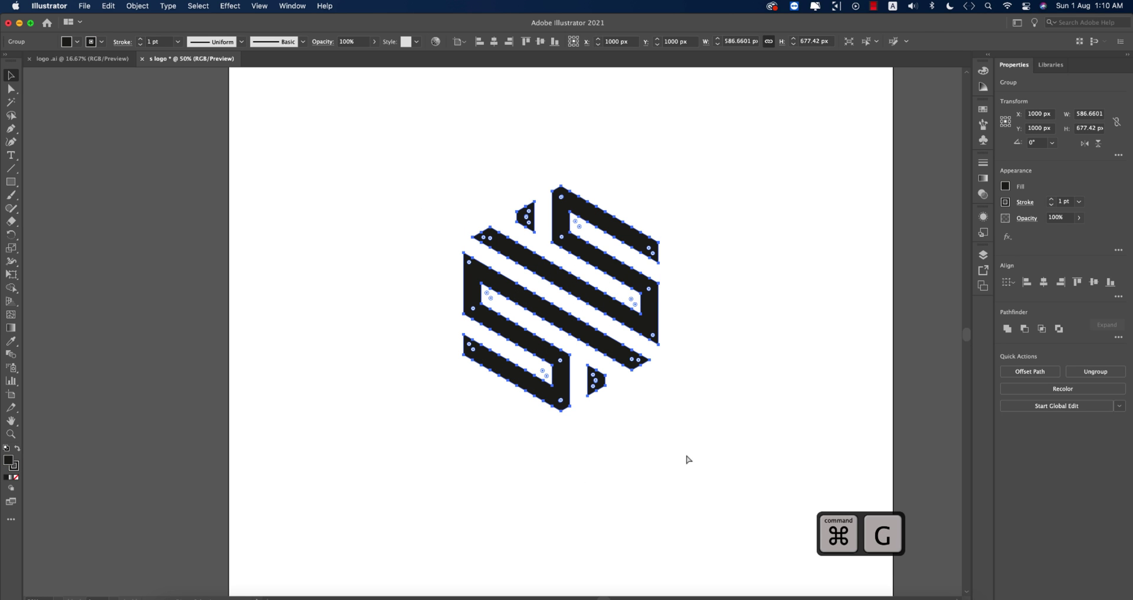
scroll(610, 476, down, 2)
drag(607, 389, 210, 386)
scroll(610, 458, down, 3)
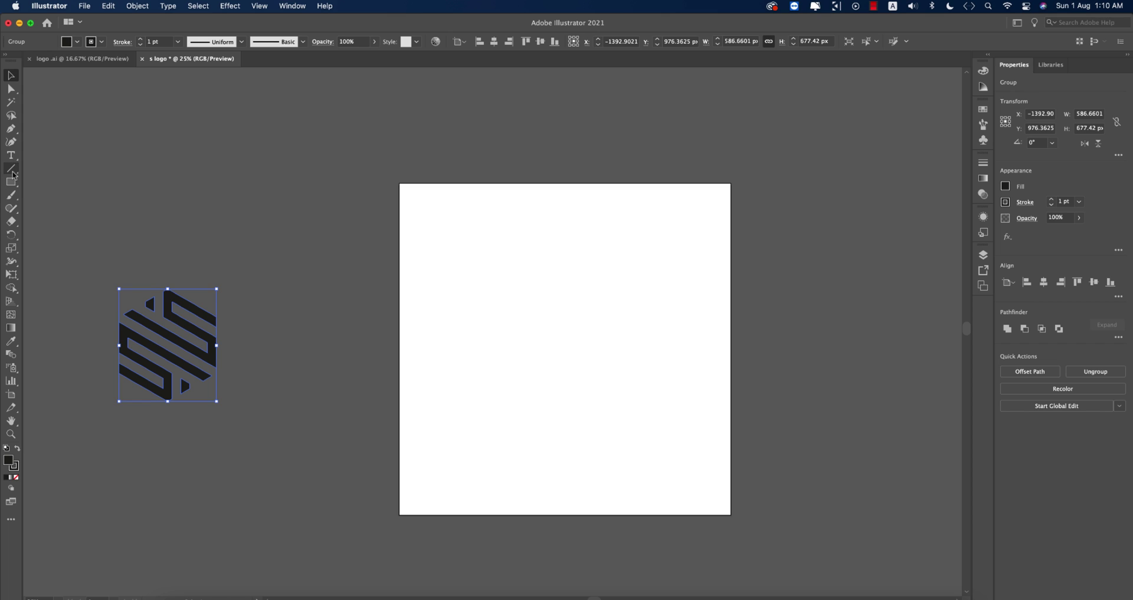
Draw a vertical and a horizontal line and centre them on the artboard.
click(12, 172)
drag(565, 154, 614, 554)
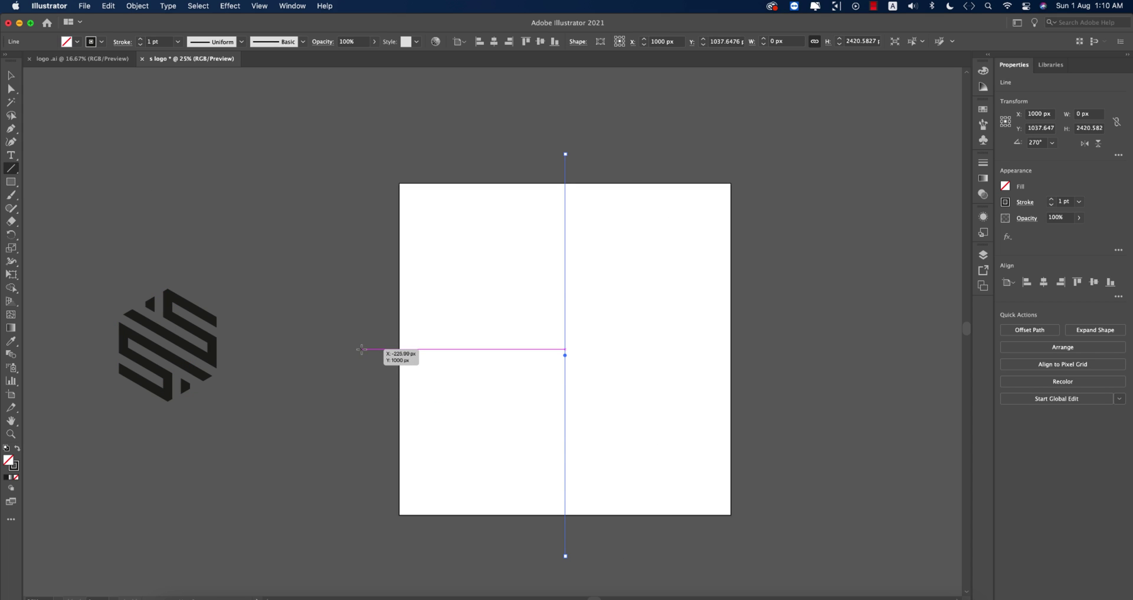
drag(361, 349, 776, 349)
key(v)
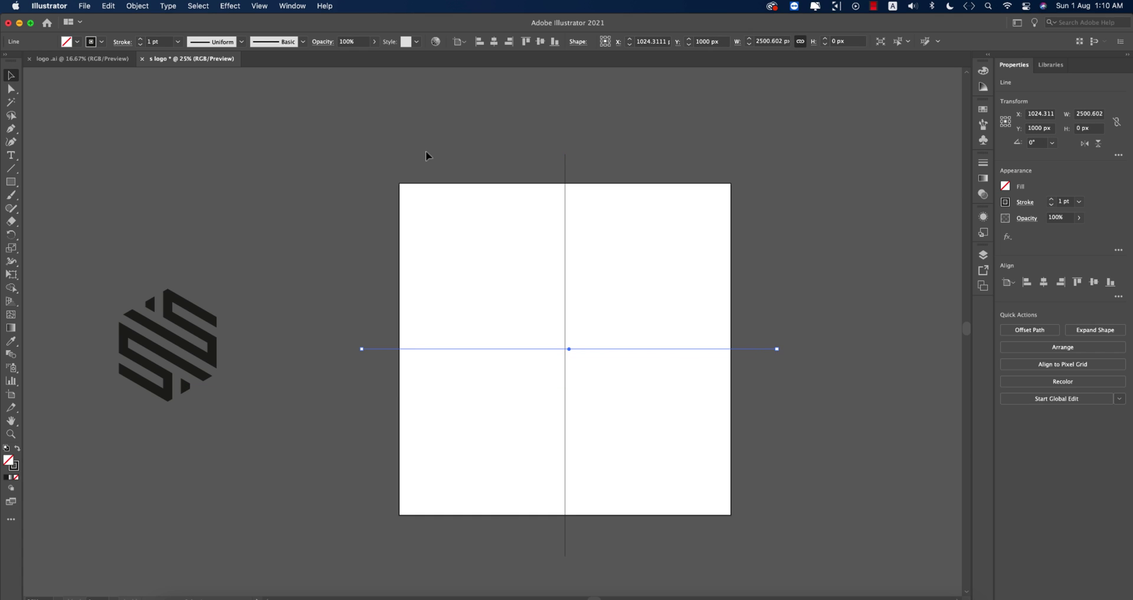
drag(427, 155, 724, 512)
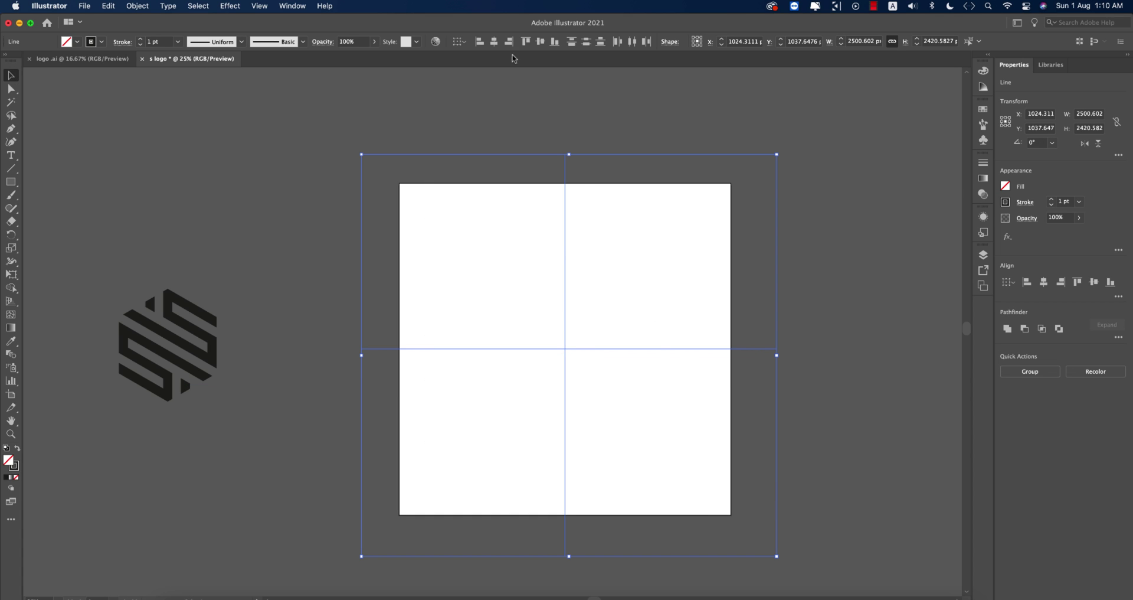
click(459, 42)
click(481, 78)
click(501, 43)
click(828, 348)
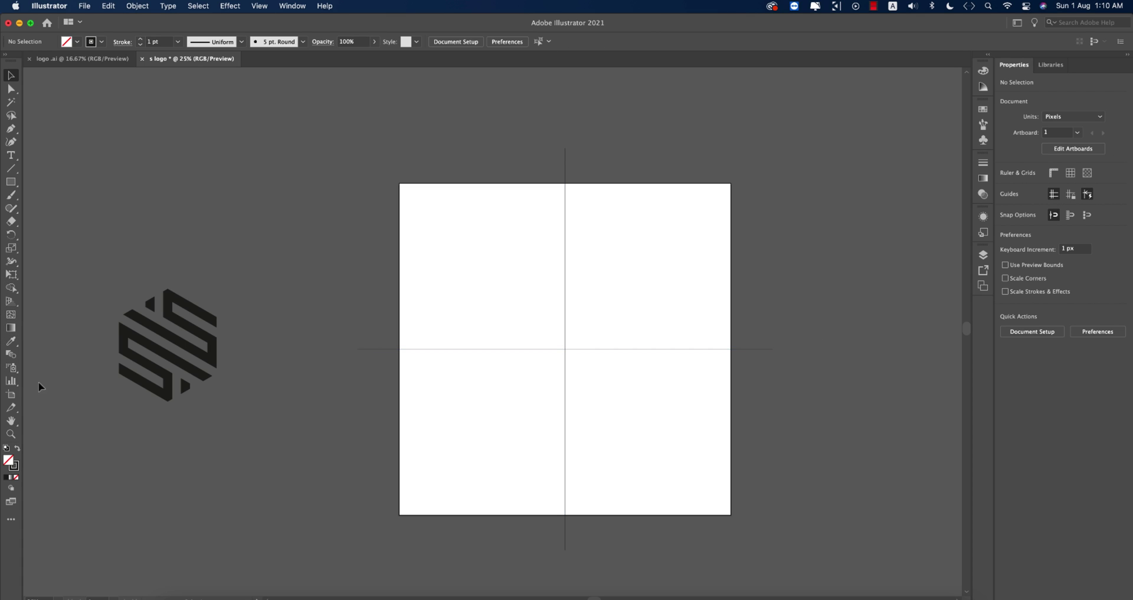
Draw a black, strokeless square over the artboard and Divide it along the crossing lines.
drag(13, 190, 50, 186)
drag(403, 186, 714, 513)
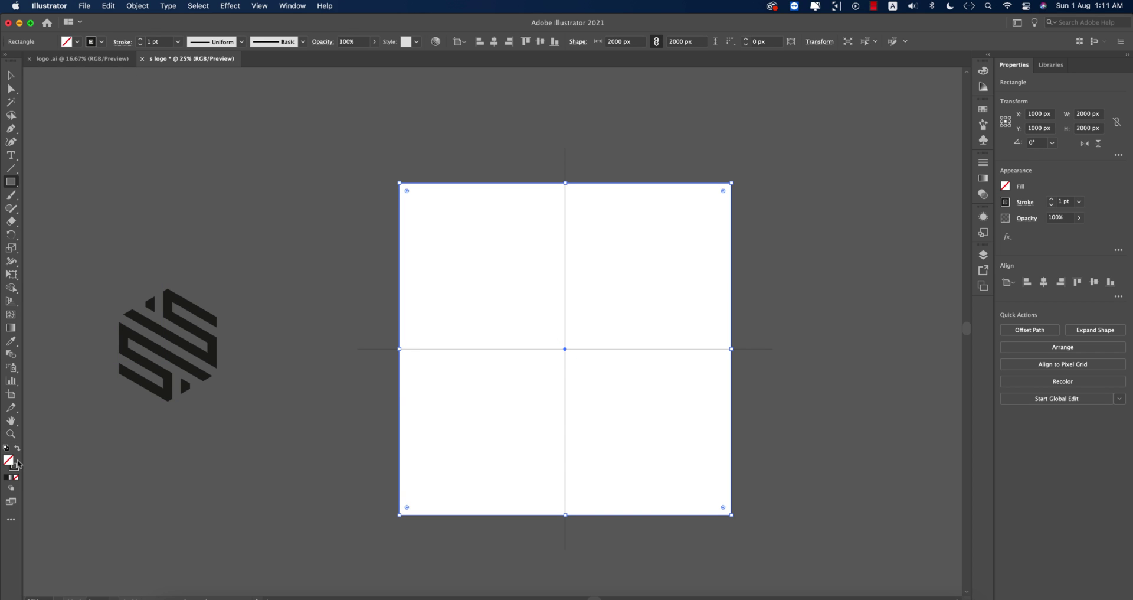
click(18, 448)
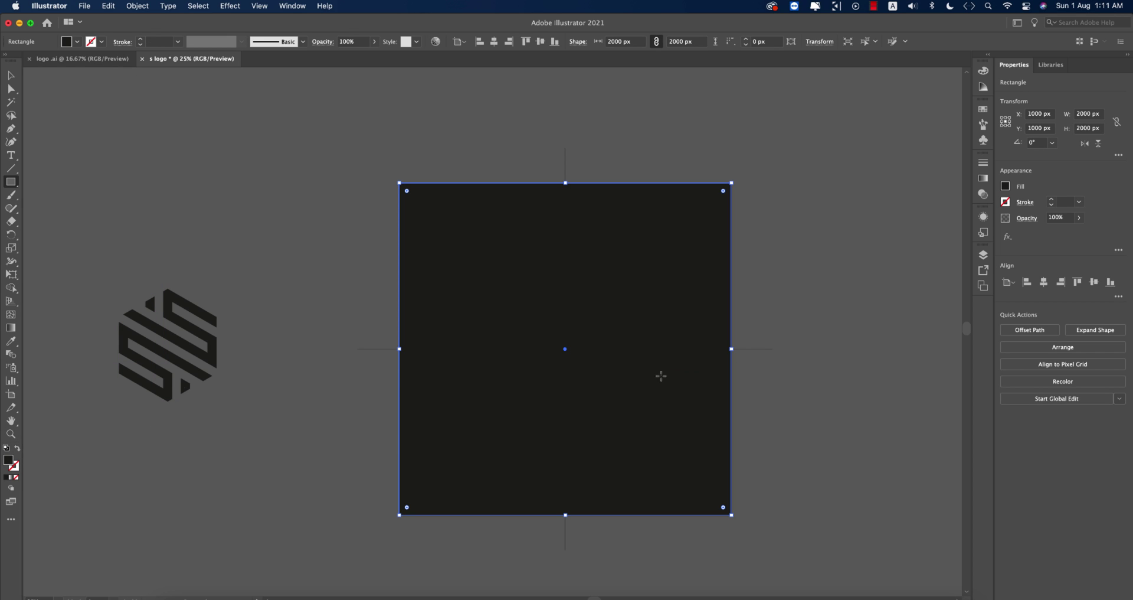
click(11, 75)
click(363, 151)
drag(800, 524, 802, 523)
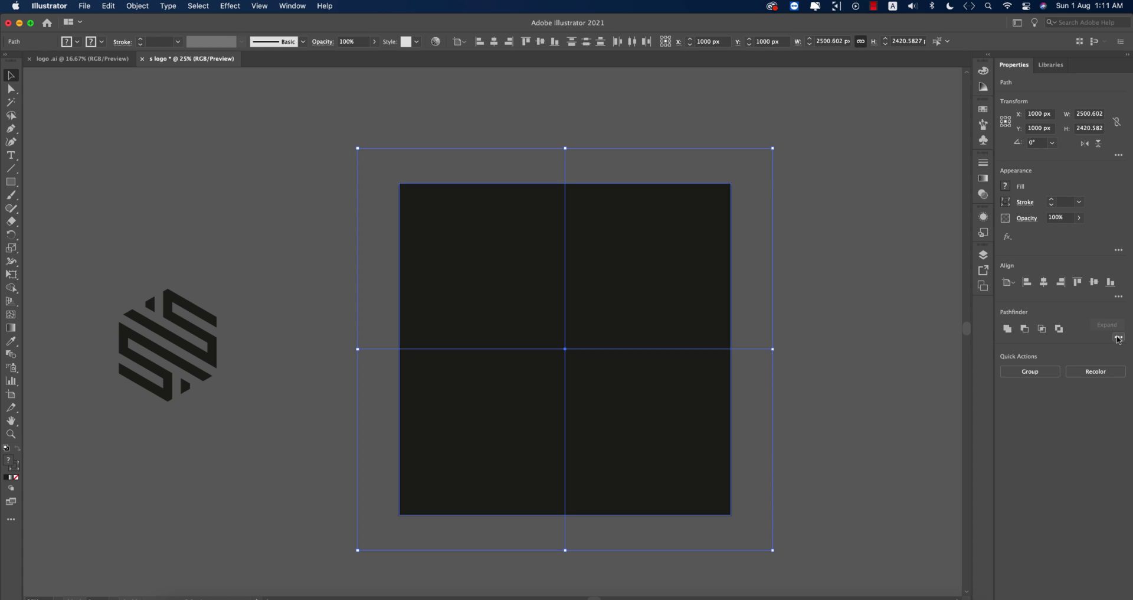
click(1118, 338)
click(1008, 397)
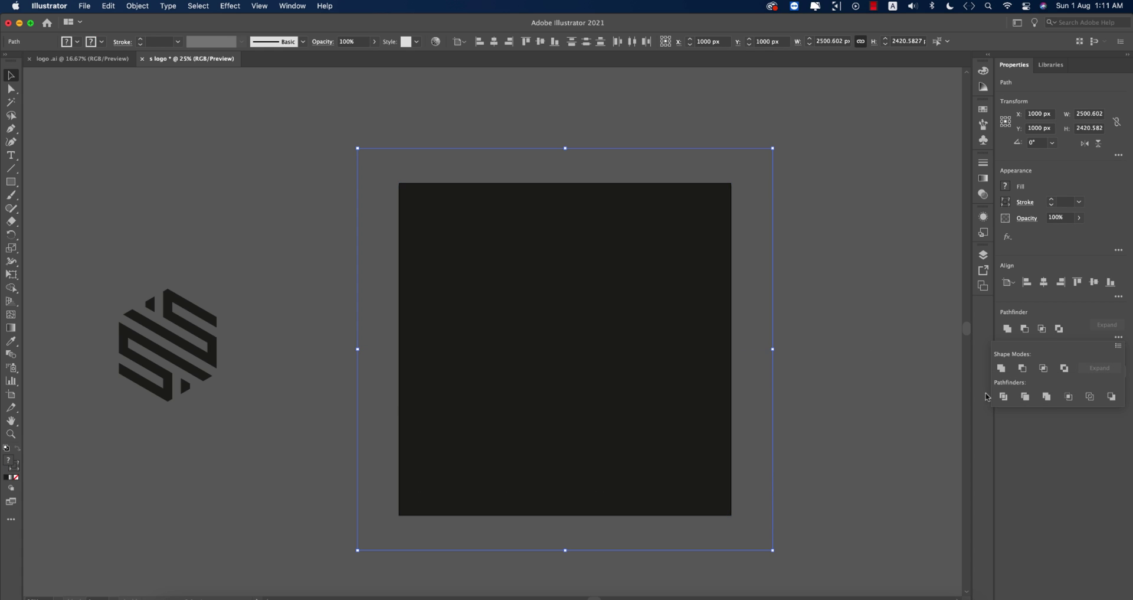
click(685, 293)
Ungroup the divided square into its four separate quarters.
right_click(693, 313)
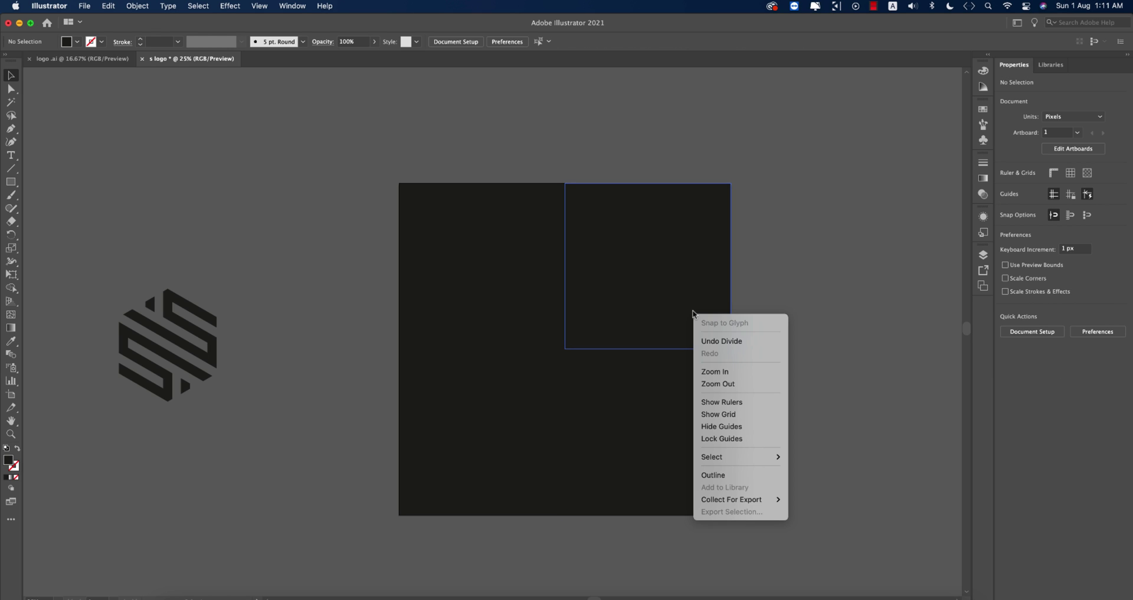
click(899, 421)
click(614, 295)
right_click(651, 268)
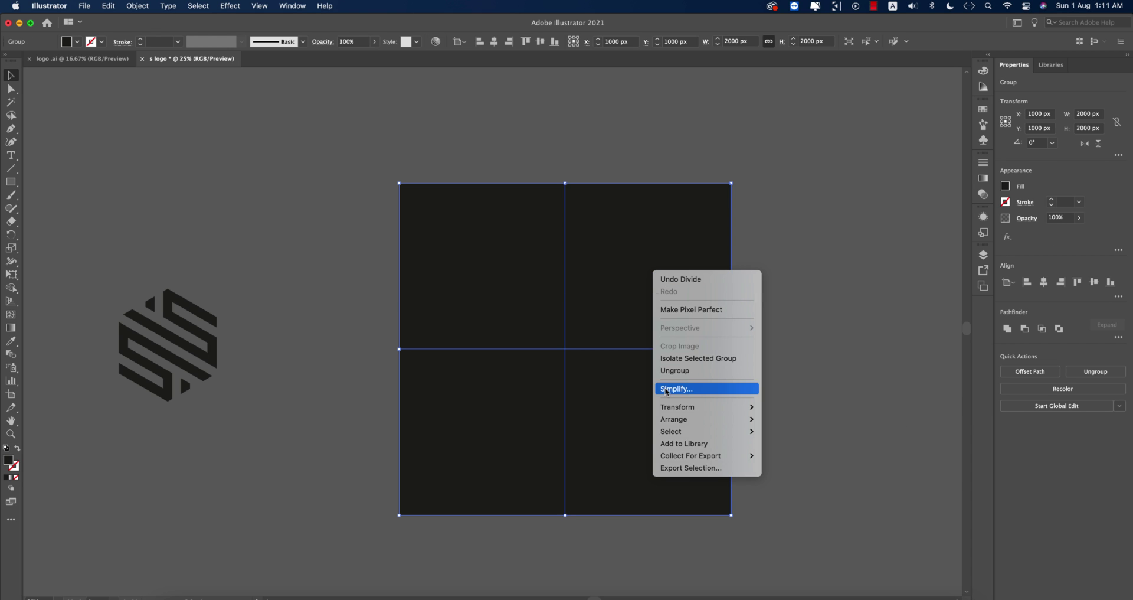
click(675, 371)
click(774, 365)
Fill the top-left and bottom-left quarters with white.
click(492, 290)
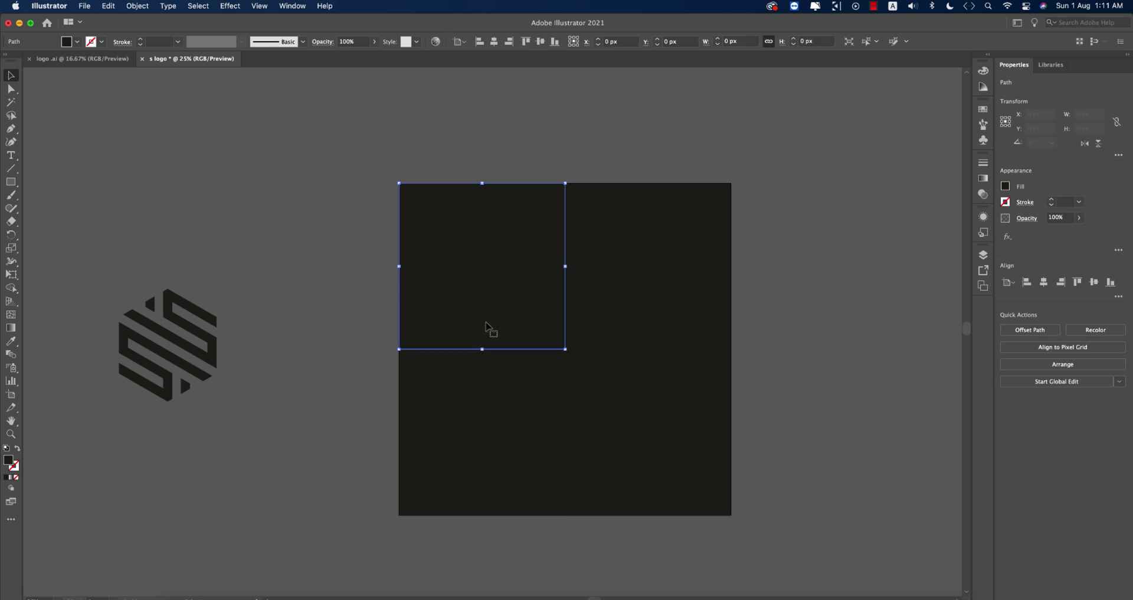
shift+click(493, 385)
click(78, 42)
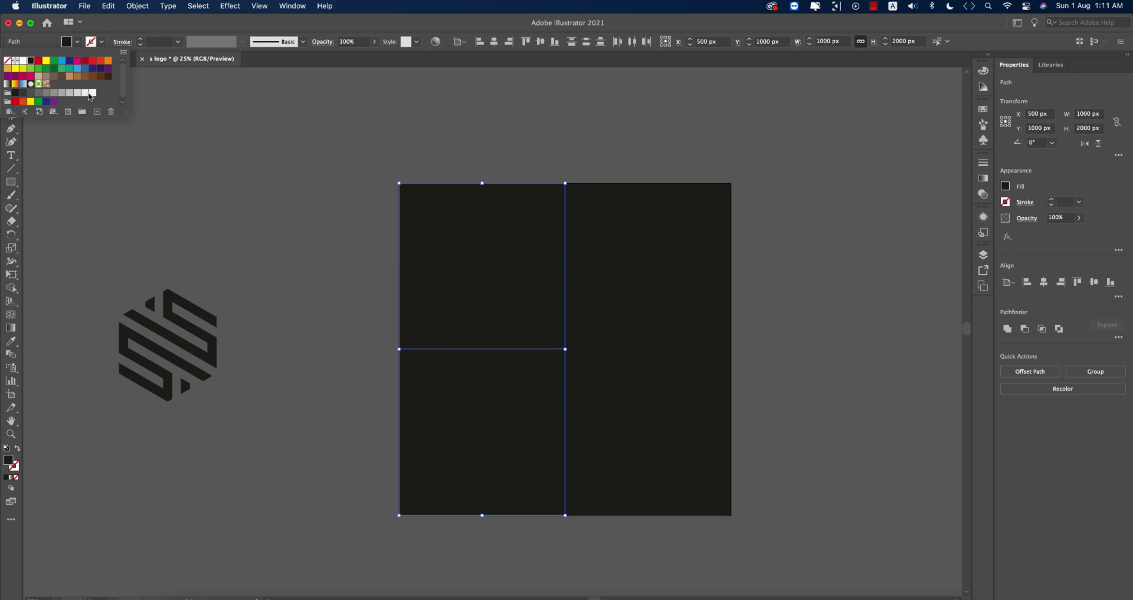
click(86, 93)
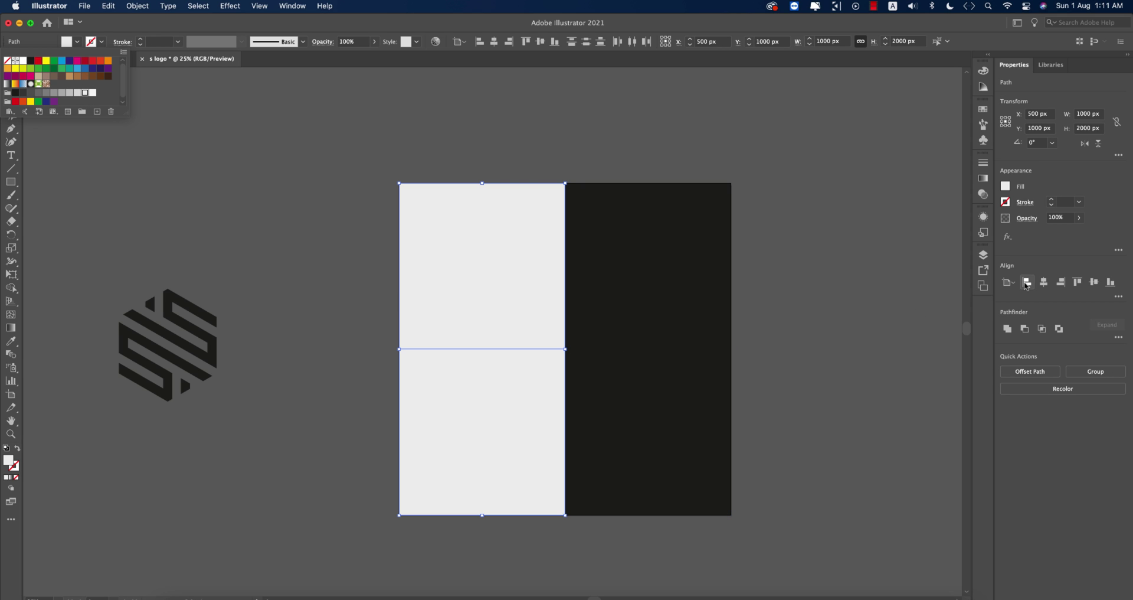
click(1003, 332)
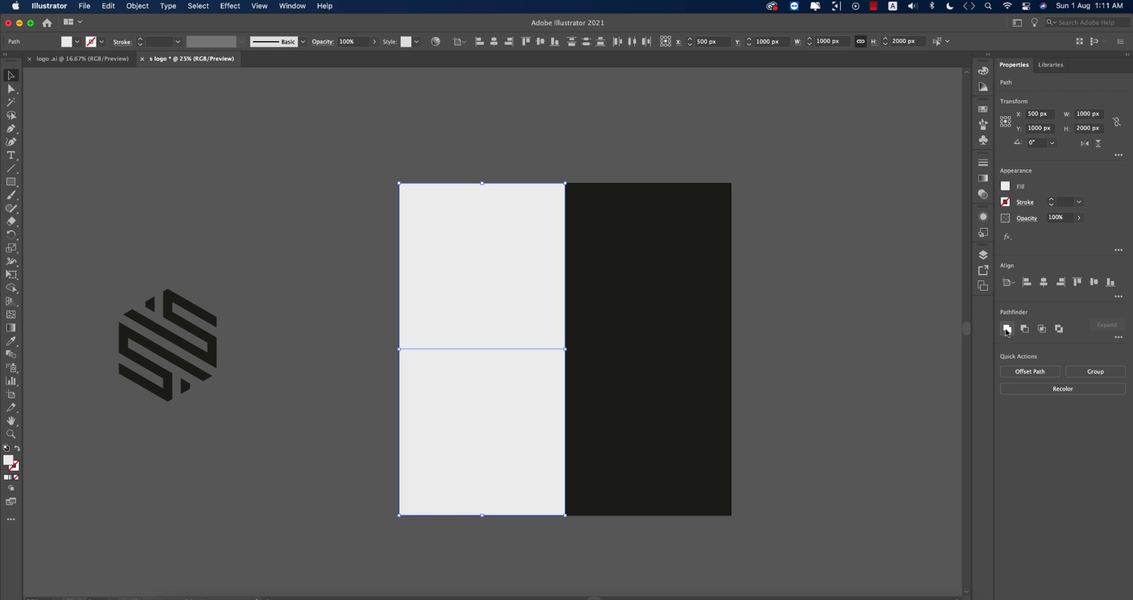
Fill the top-right quarter blue, then darken it to navy using a Color Guide swatch.
click(658, 341)
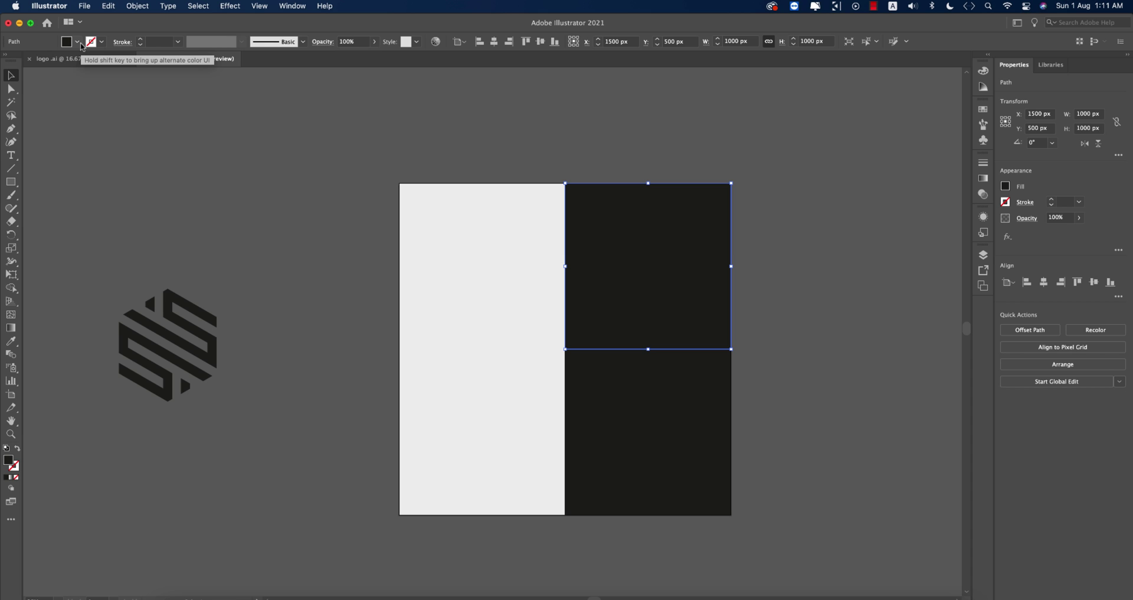
click(77, 42)
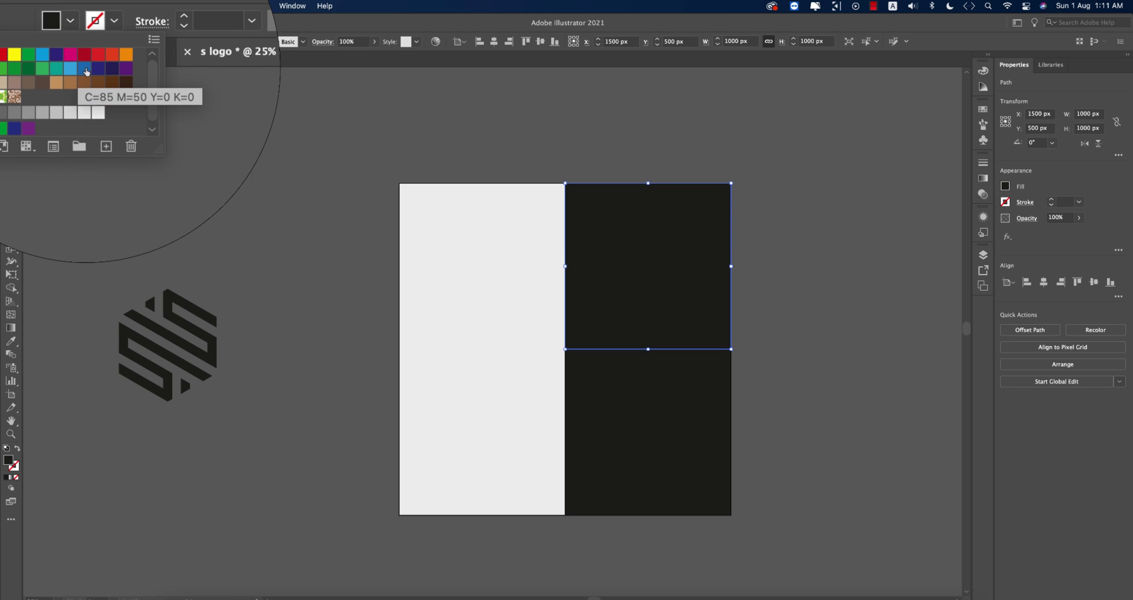
click(93, 68)
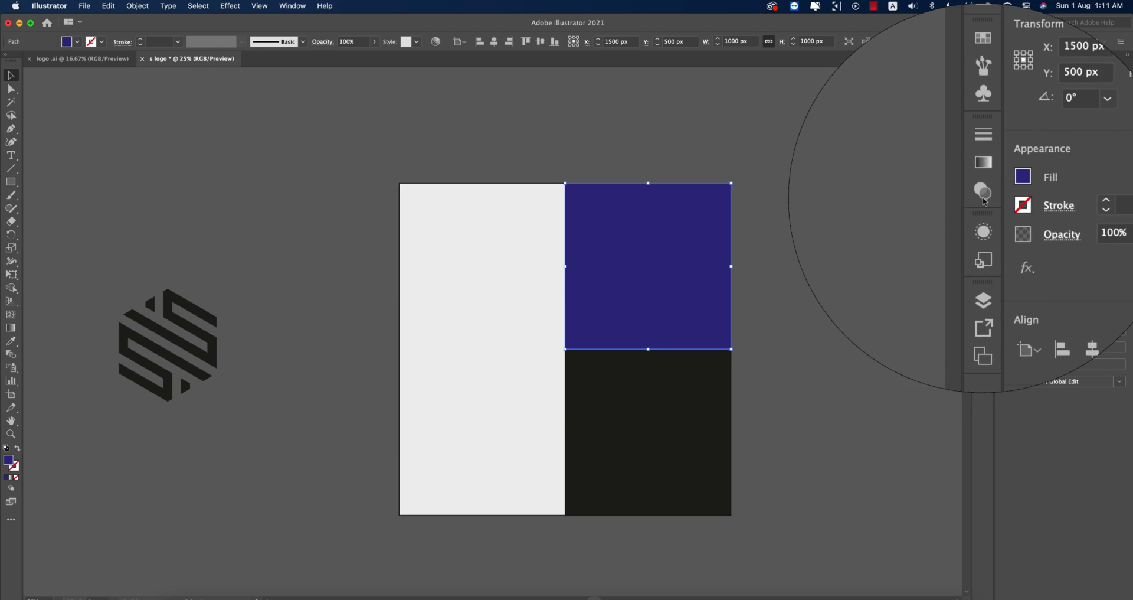
click(982, 77)
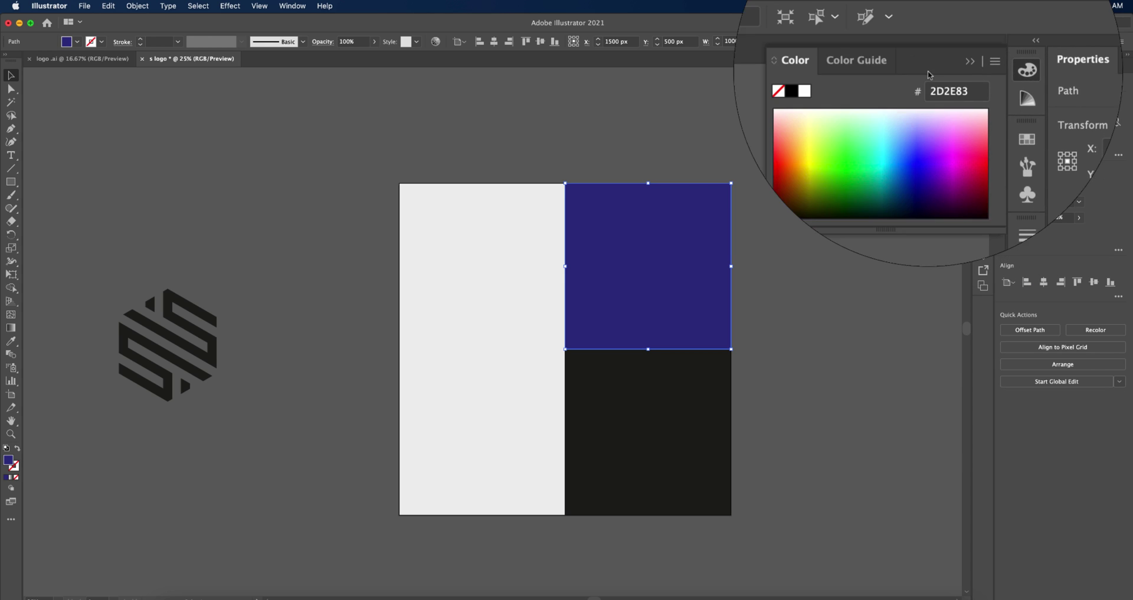
click(896, 69)
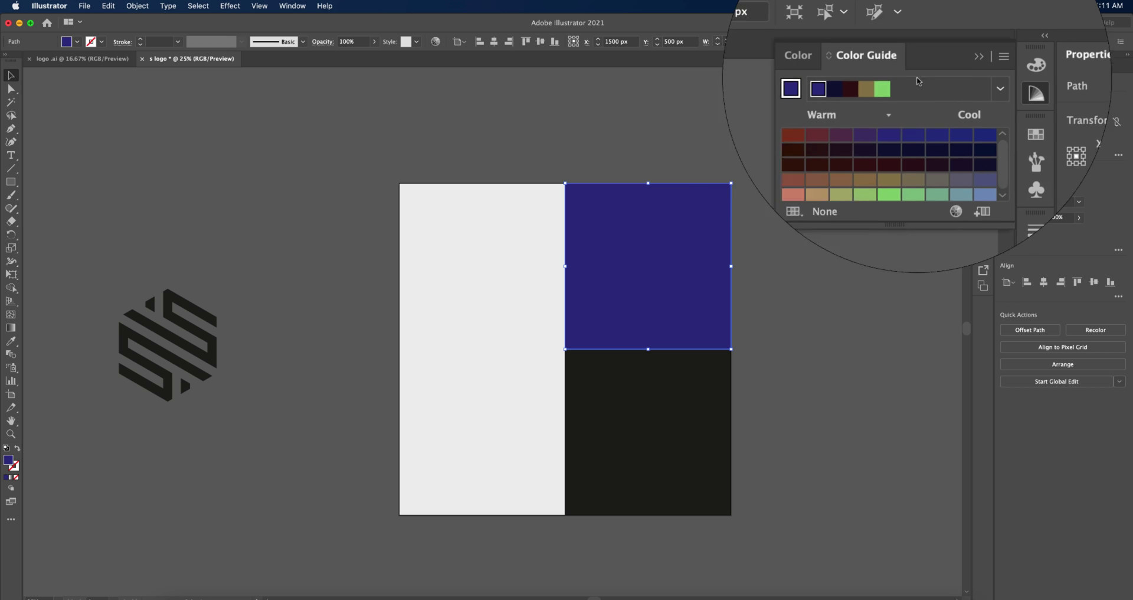
click(873, 88)
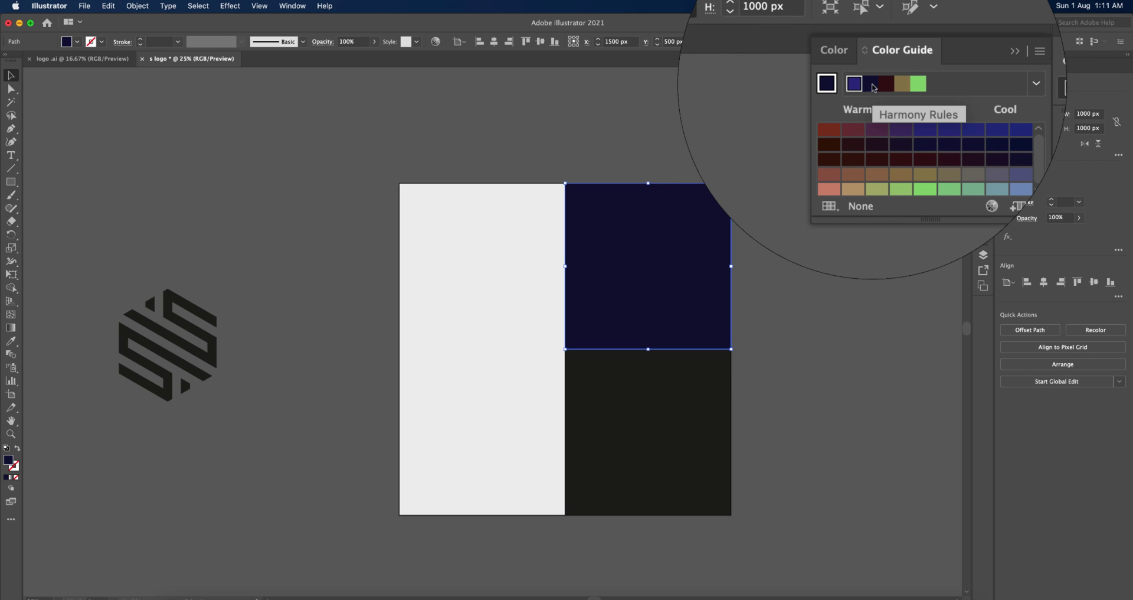
click(850, 283)
Give the bottom-right panel a gradient fill with a red-orange starting stop.
click(685, 412)
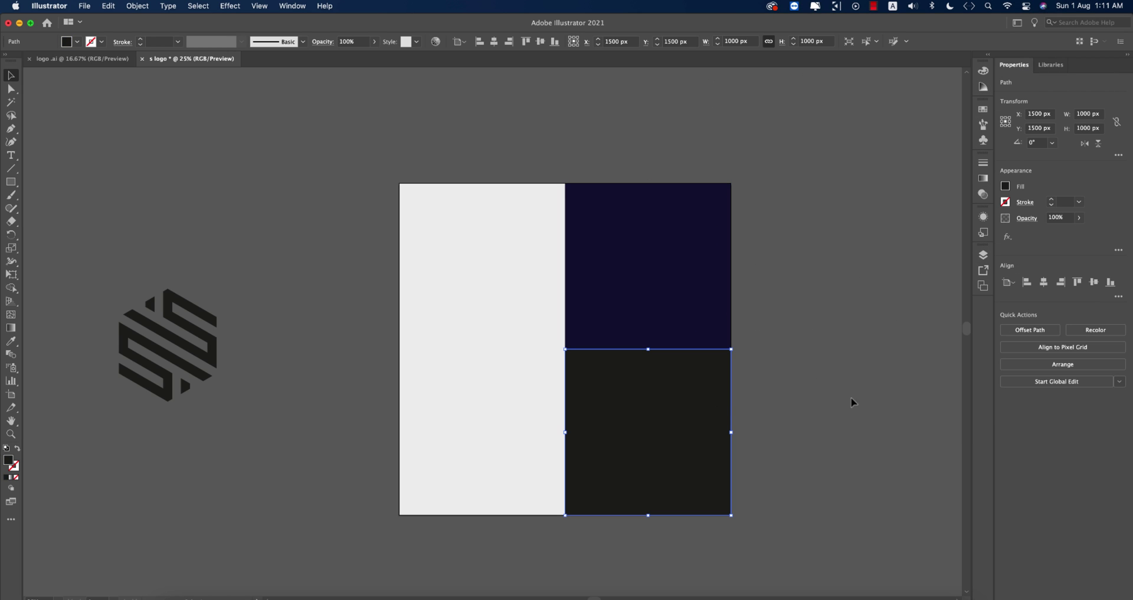
click(983, 179)
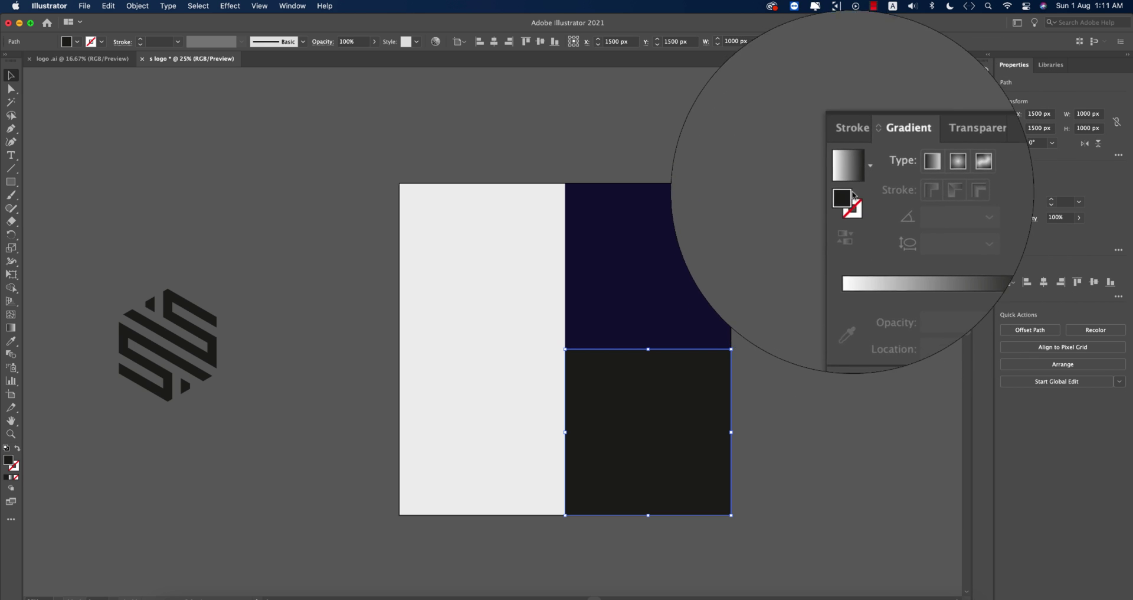
click(851, 180)
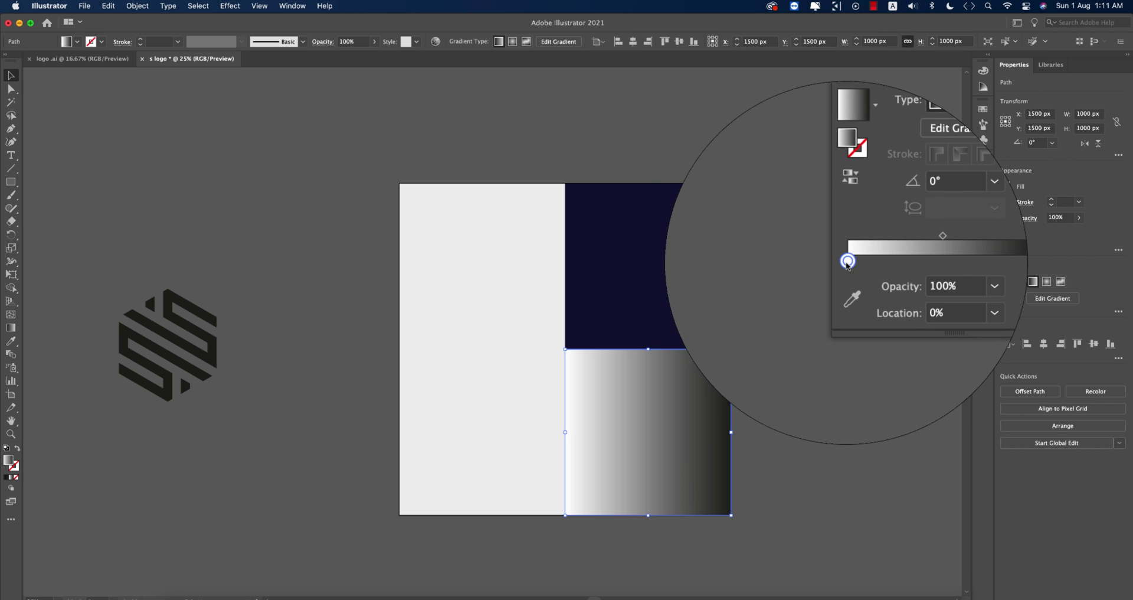
double_click(843, 331)
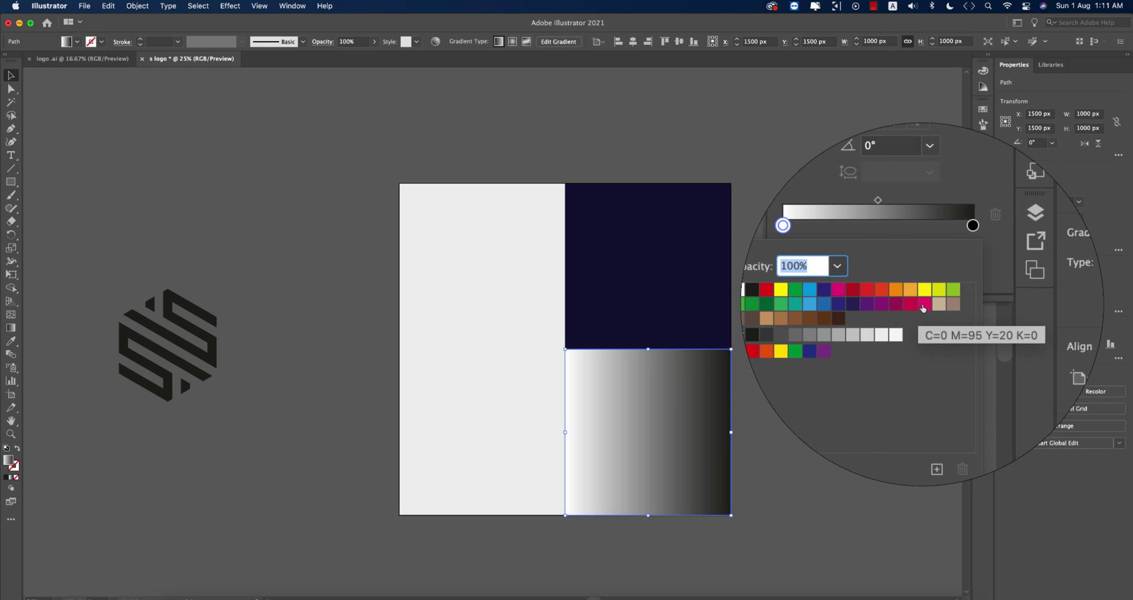
click(924, 306)
double_click(952, 255)
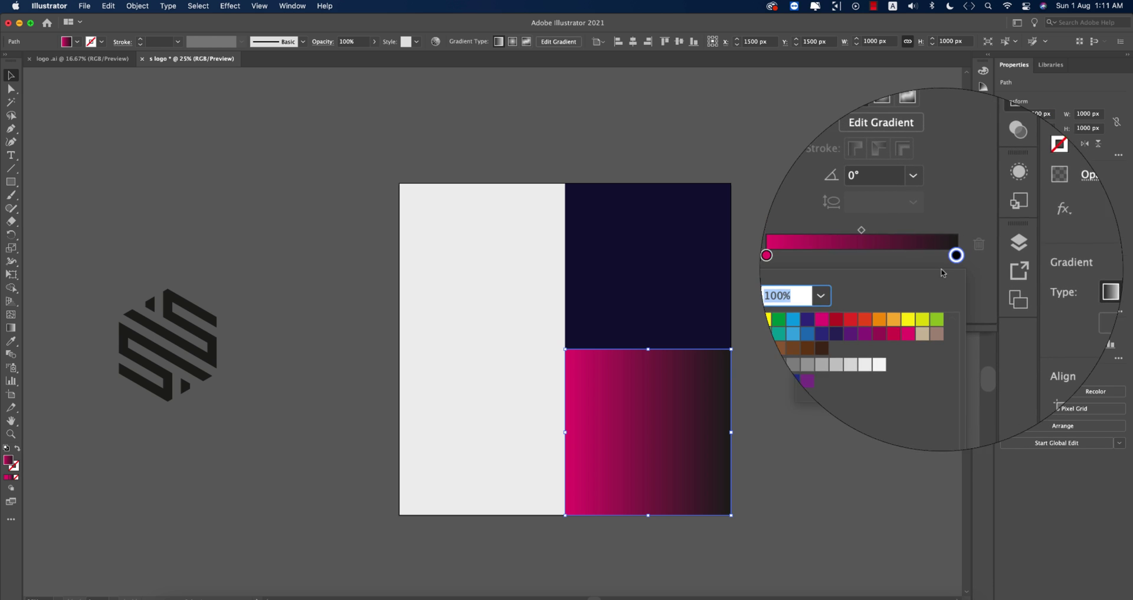
click(900, 304)
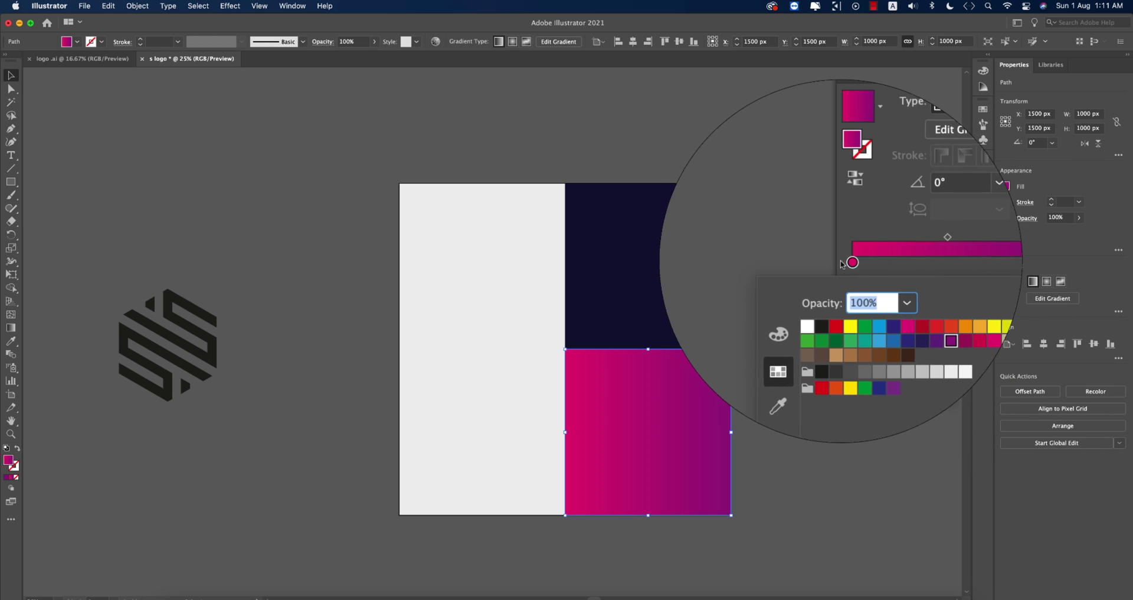
double_click(848, 260)
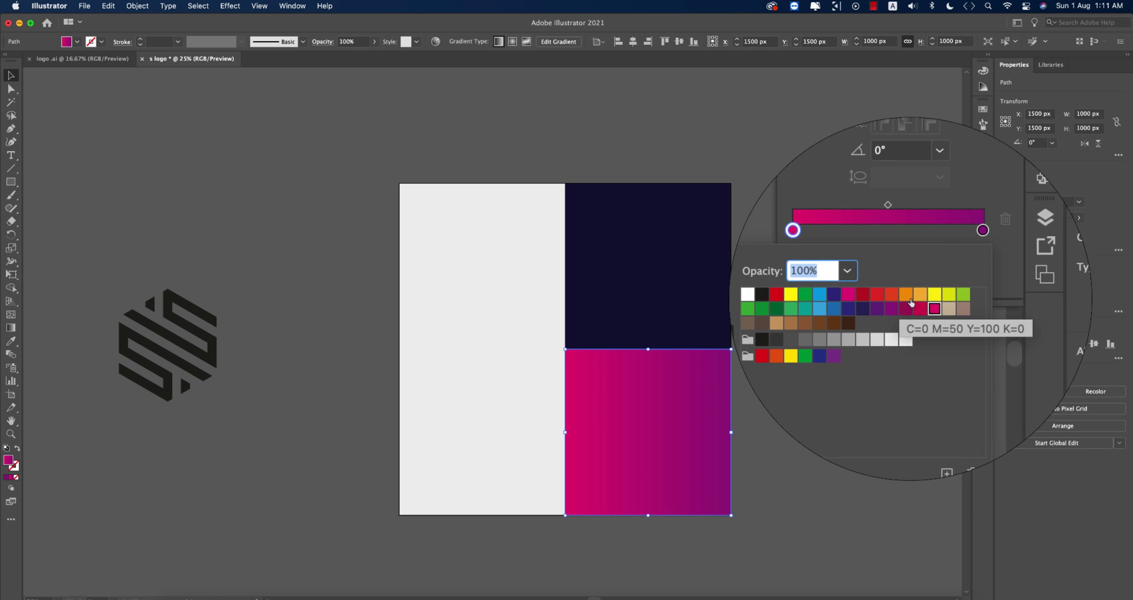
click(908, 296)
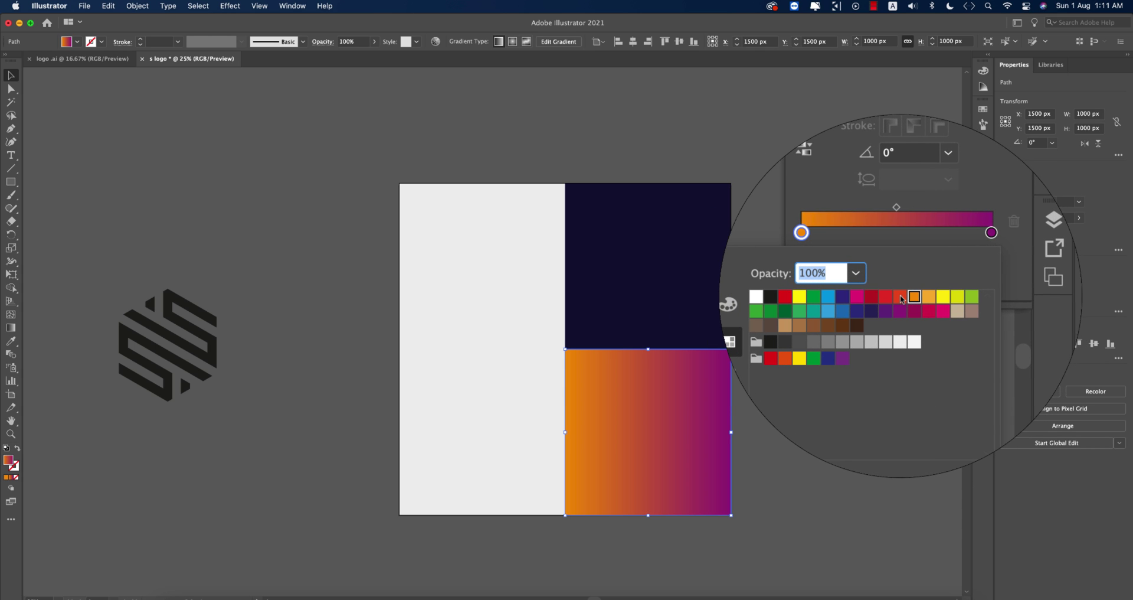
click(900, 297)
click(770, 492)
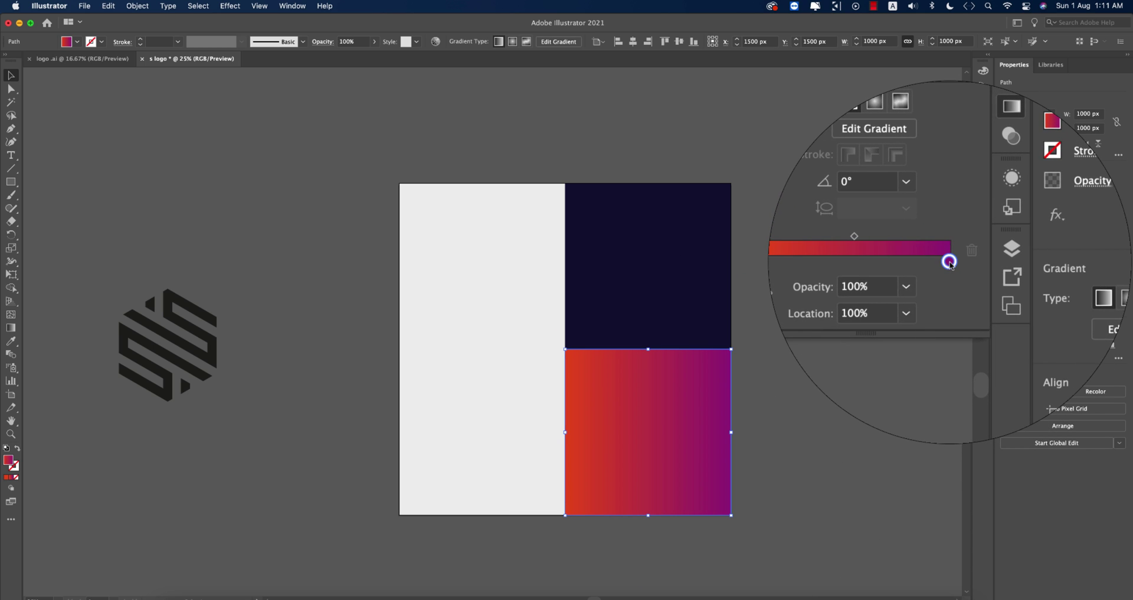
Set the gradient's end stop to crimson and run it diagonally from top-right to bottom-left.
double_click(947, 255)
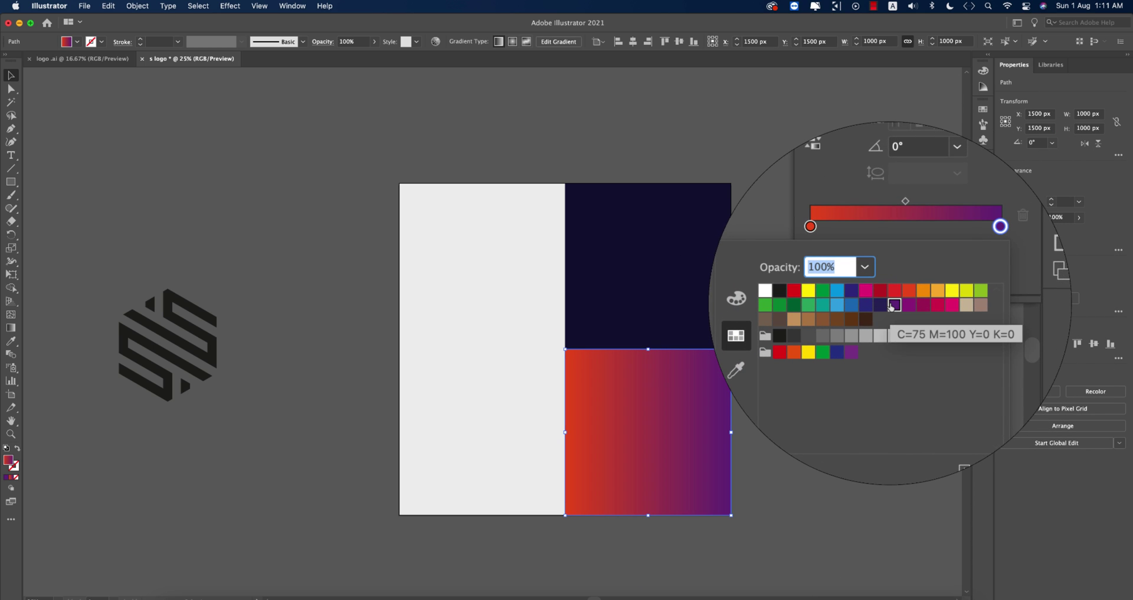
click(909, 305)
click(757, 493)
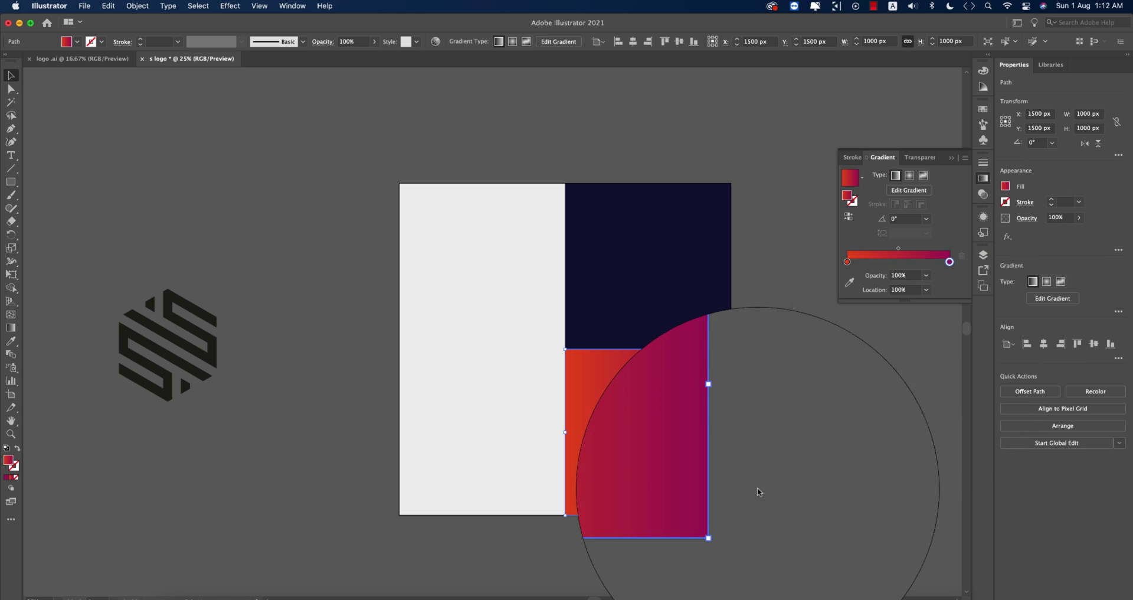
key(g)
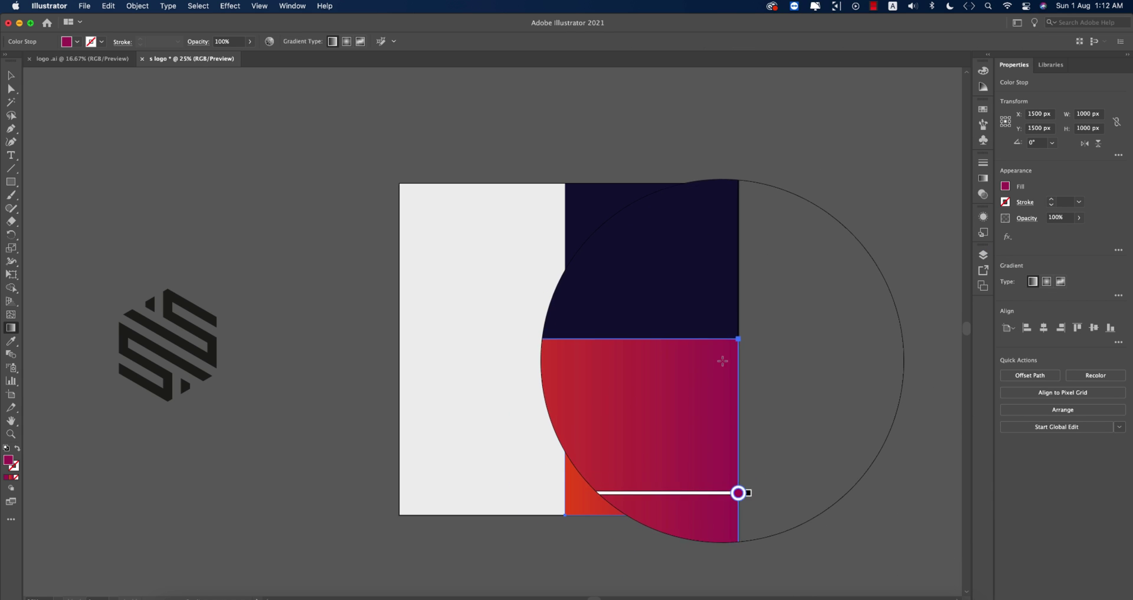
drag(733, 348, 588, 494)
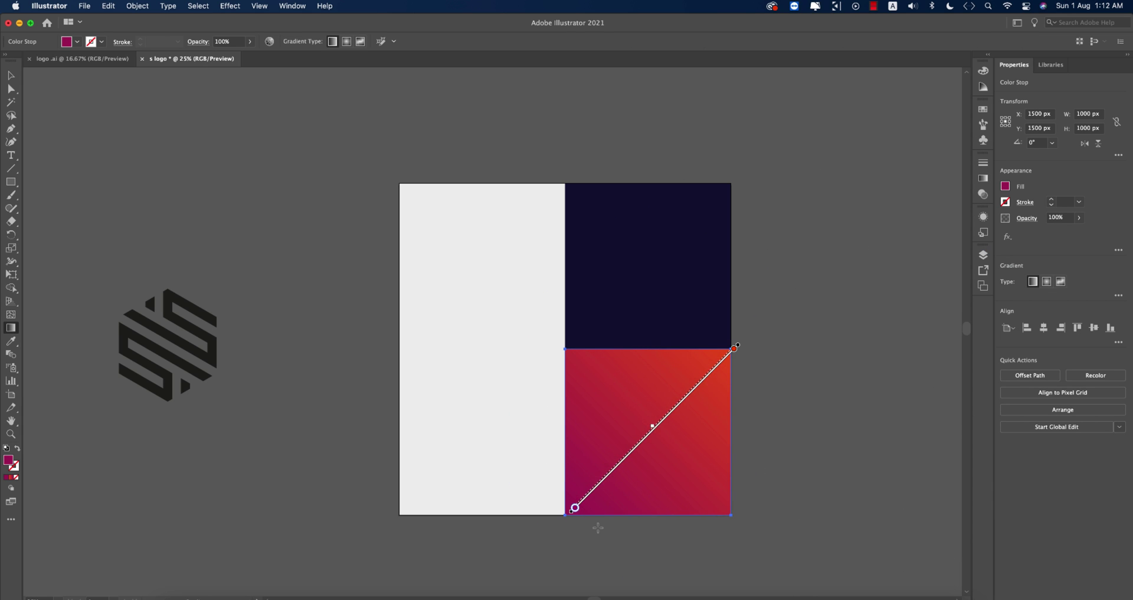
key(v)
click(791, 487)
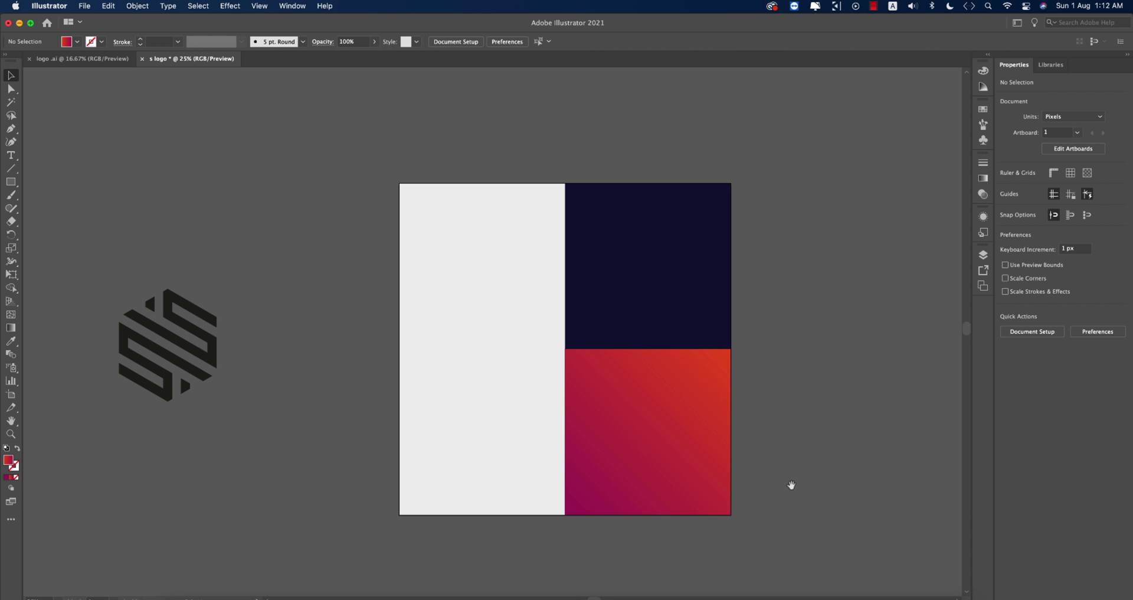
Move the S hexagon logo onto the light left panel, bring it forward, and centre it both ways.
drag(792, 485, 855, 455)
drag(335, 455, 273, 378)
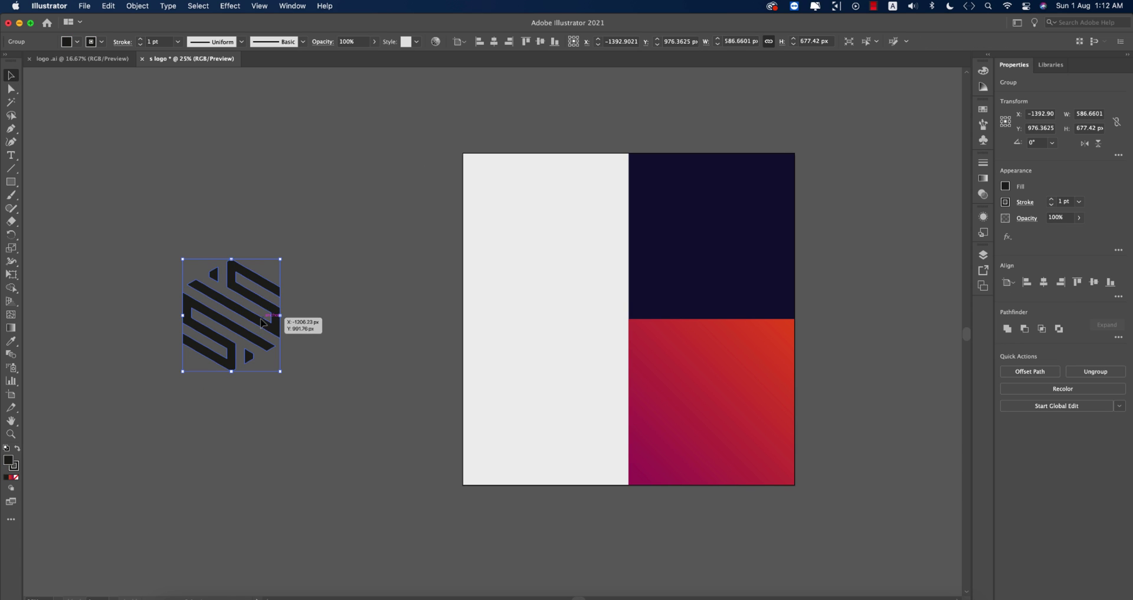
drag(262, 323, 588, 330)
key(super+shift+bracketright)
shift+click(578, 437)
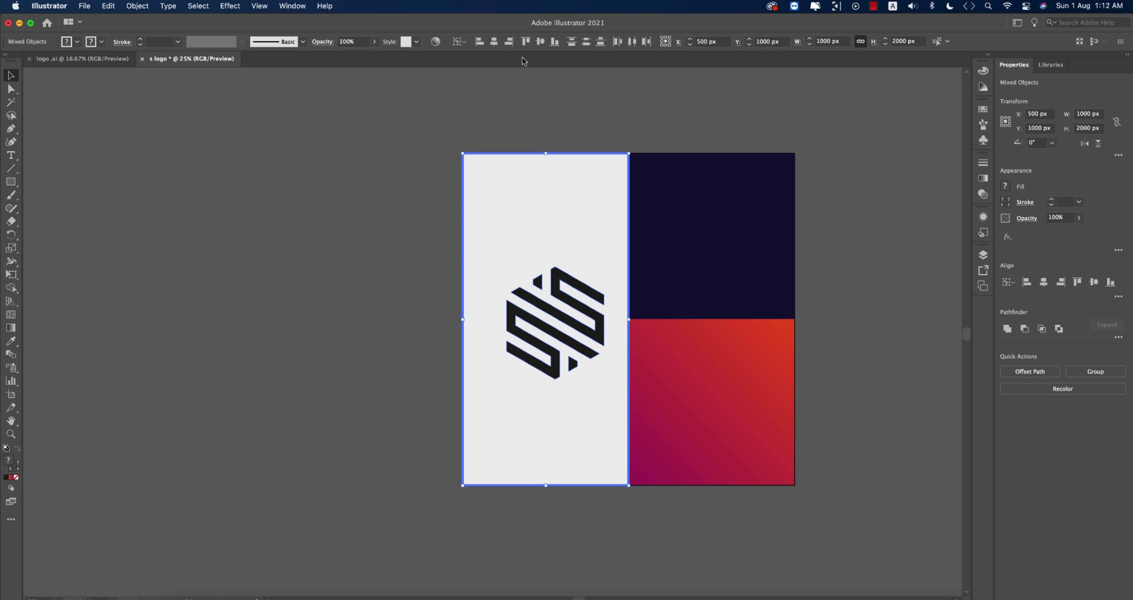
click(494, 41)
click(540, 41)
click(564, 130)
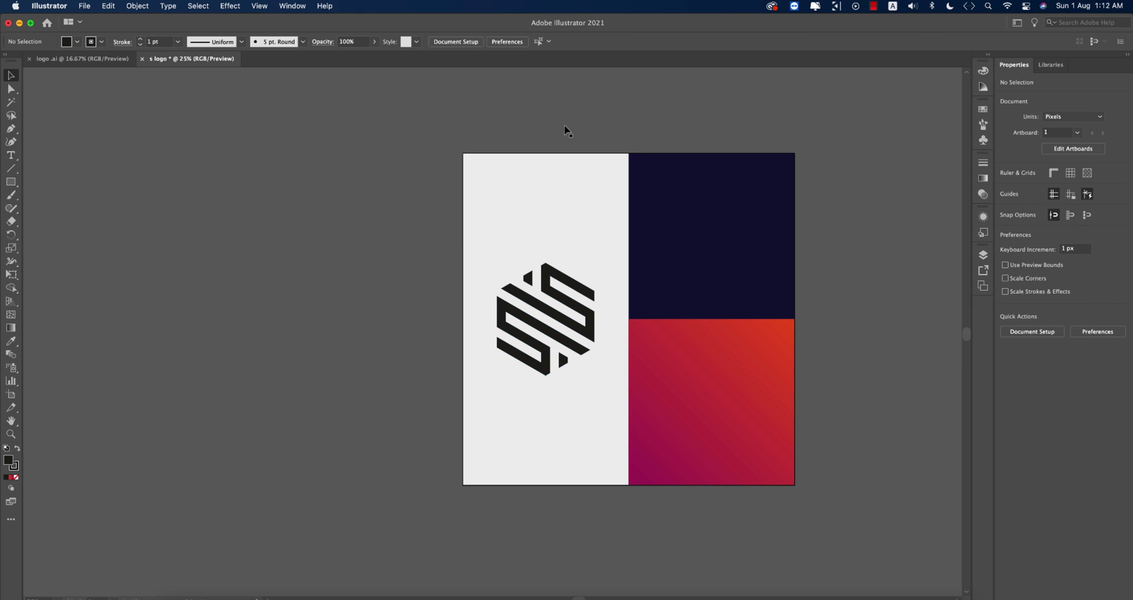
click(546, 409)
click(277, 361)
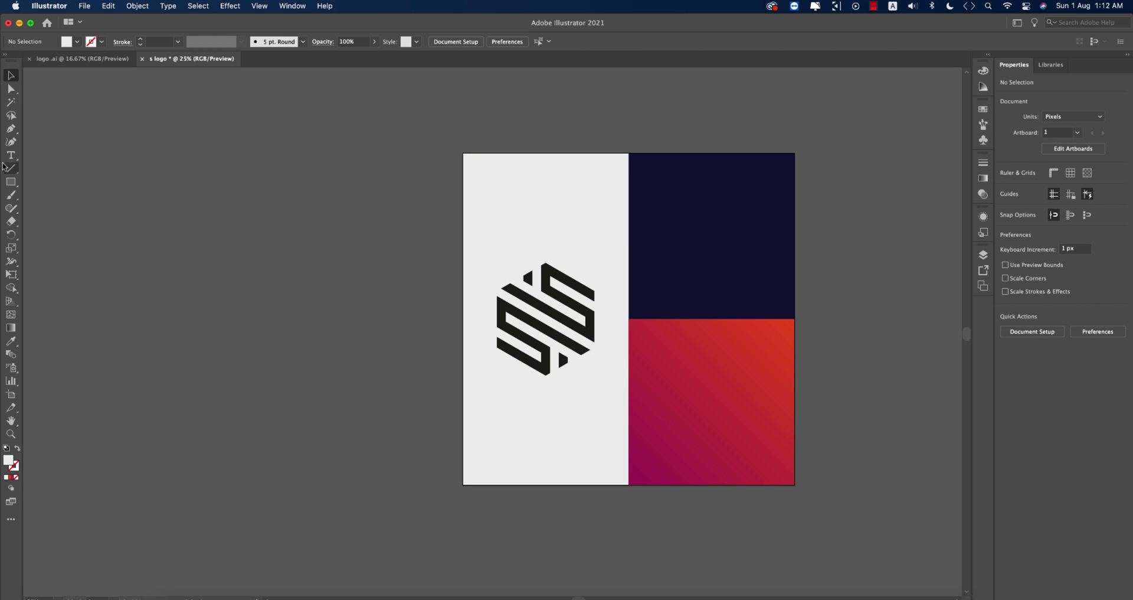
Start a text line below the logo set to 72 pt Futura Std Heavy.
click(10, 156)
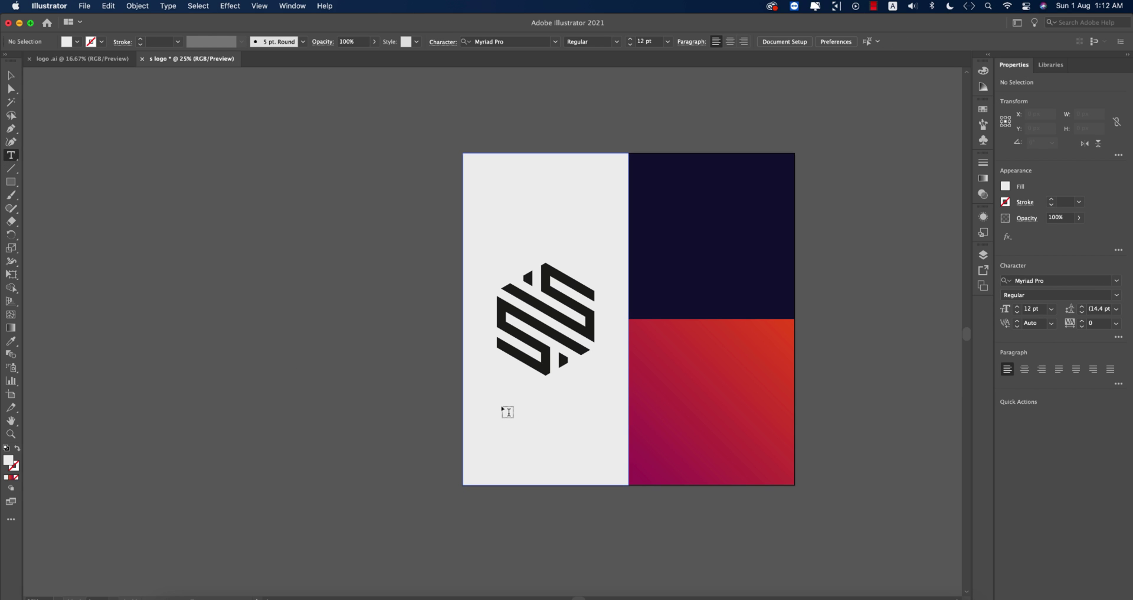
click(503, 407)
click(585, 41)
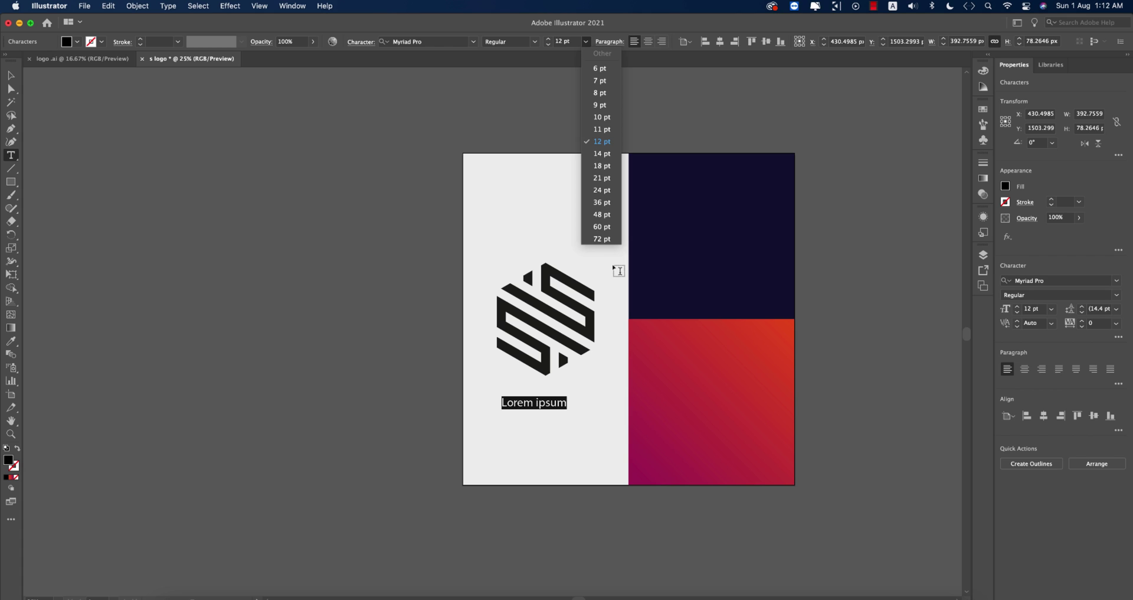
click(602, 239)
click(433, 42)
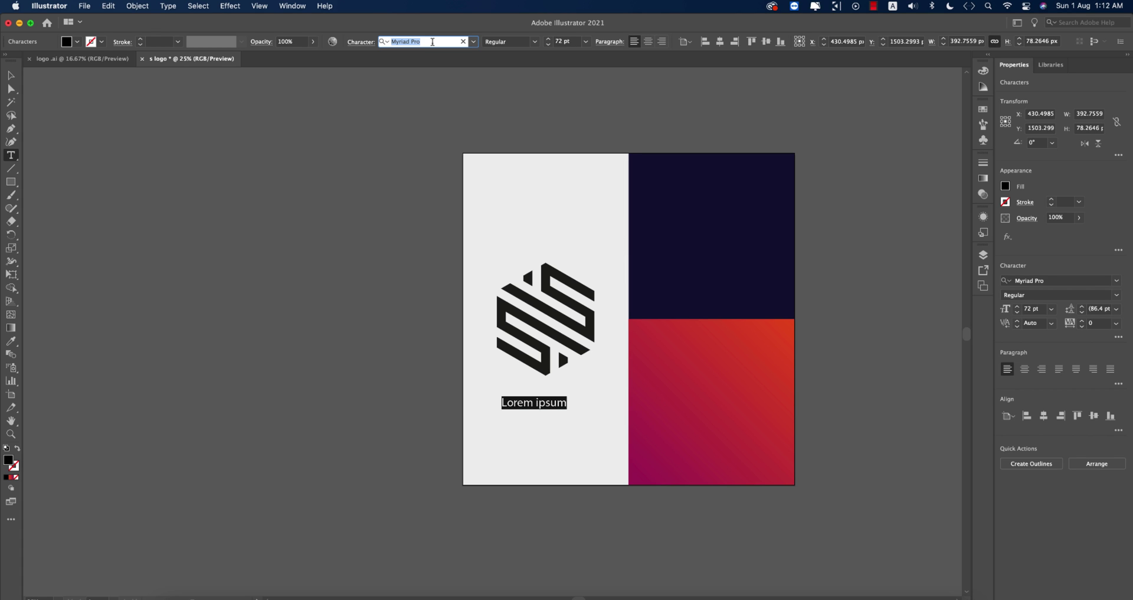
text(Fu)
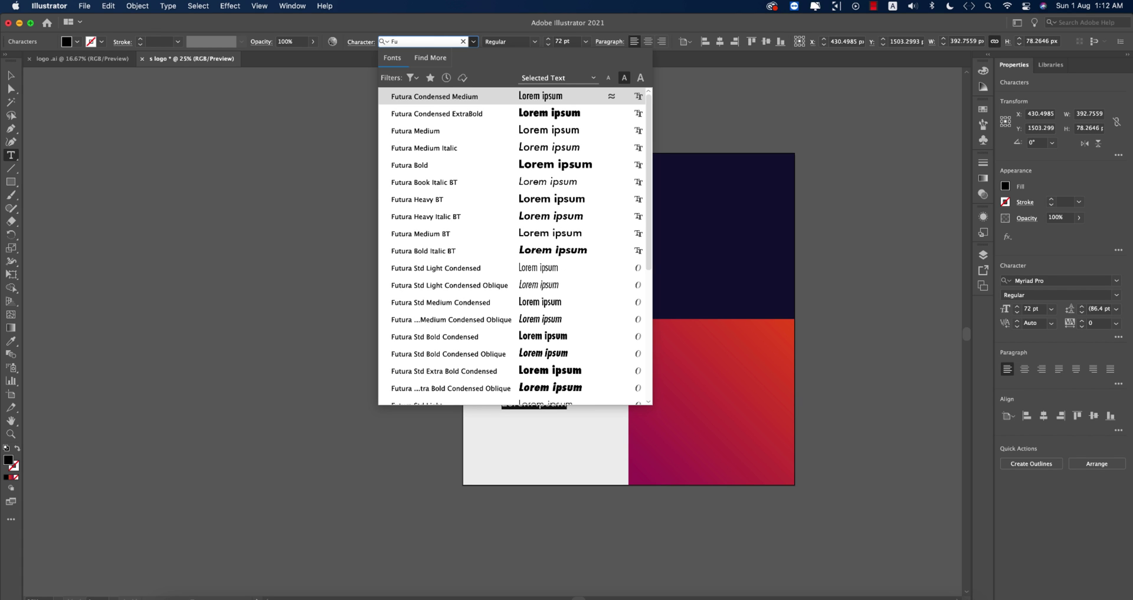
scroll(560, 338, down, 5)
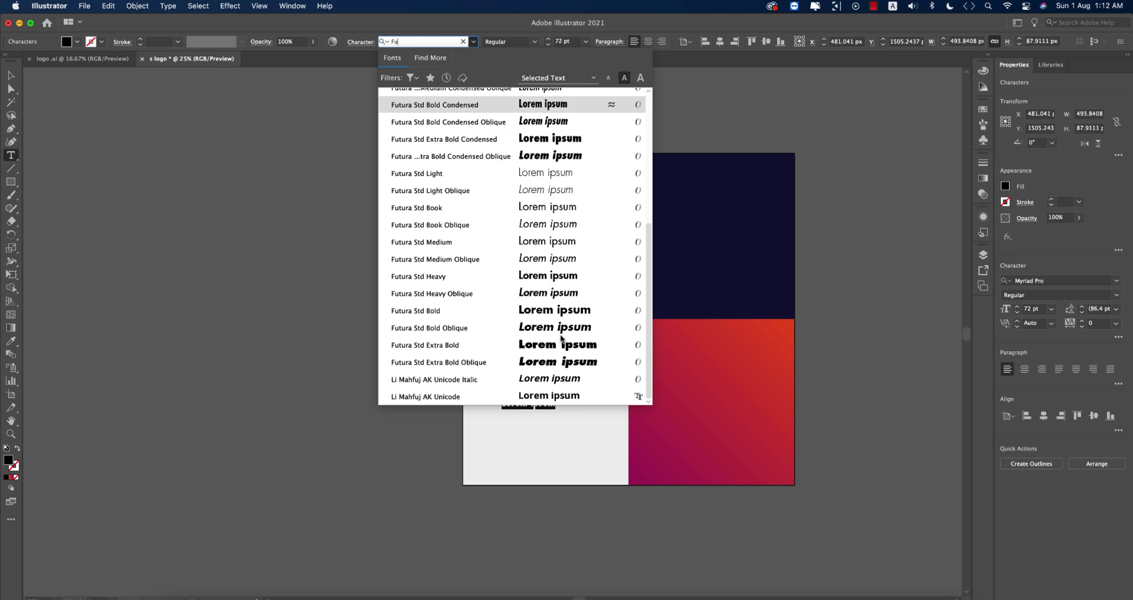
click(544, 277)
scroll(549, 404, up, 2)
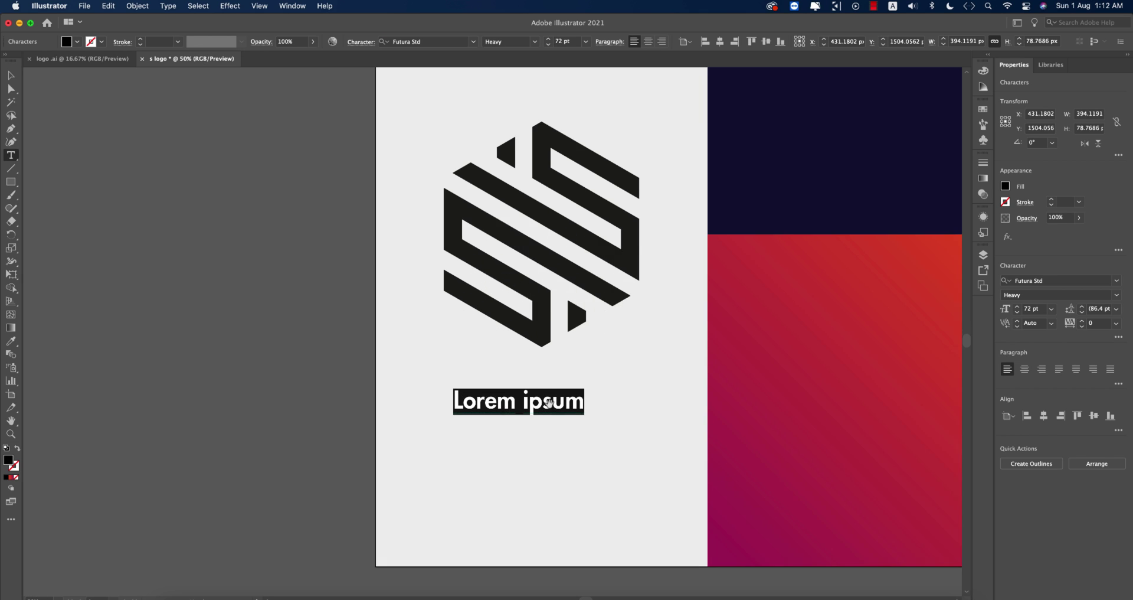
scroll(549, 403, up, 1)
Type SILENTSAINT and change the SAINT part to Futura Std Light.
click(549, 404)
key(super+a)
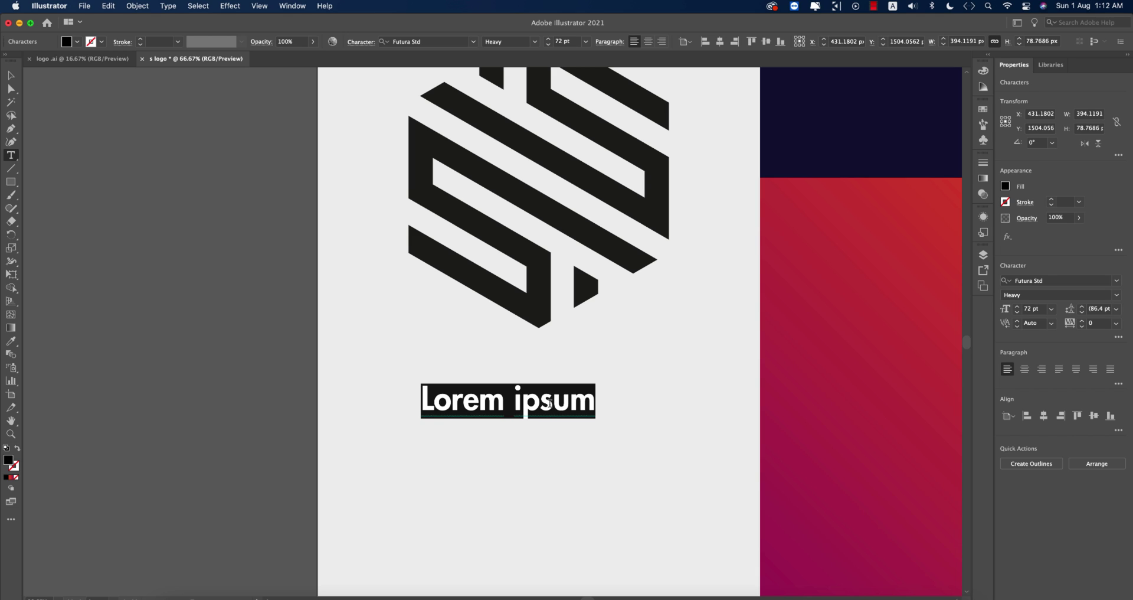
text(SI)
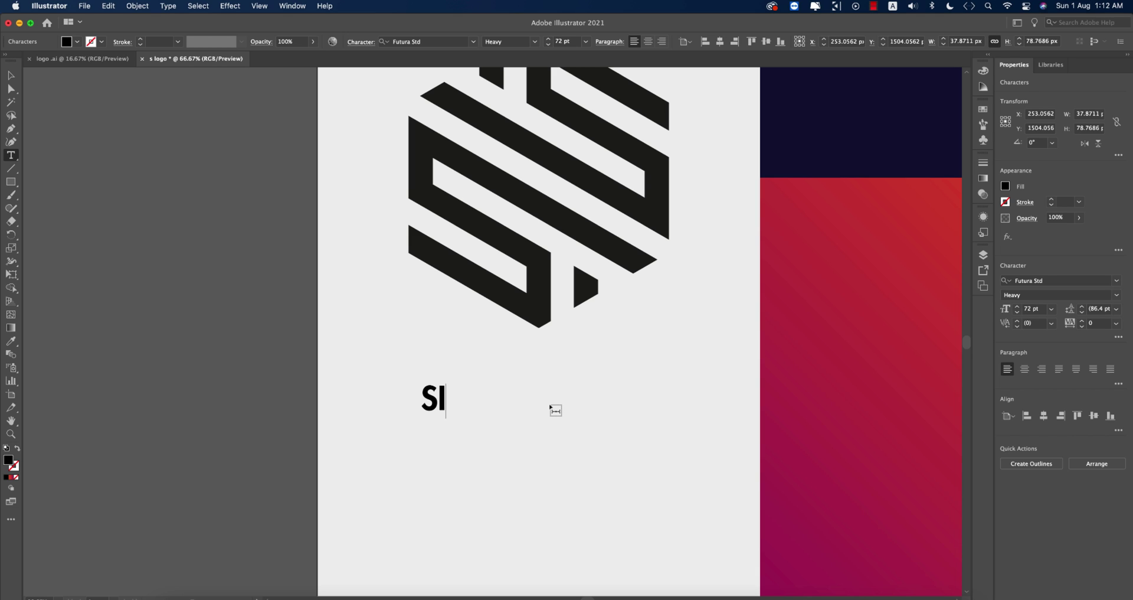
text(SAINT)
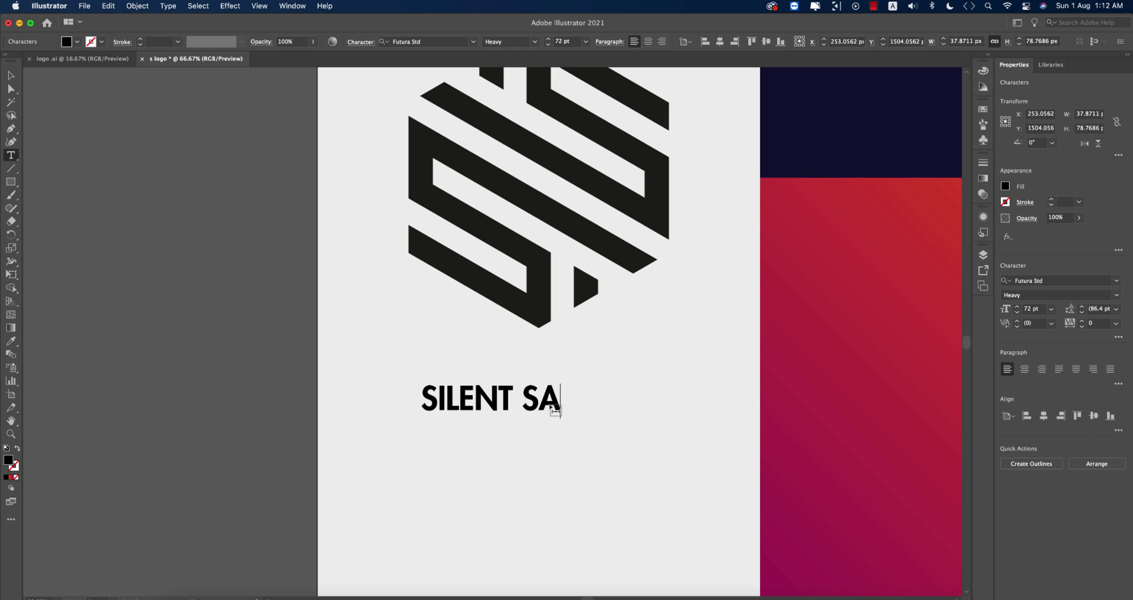
click(520, 390)
key(BackSpace)
key(shift+End)
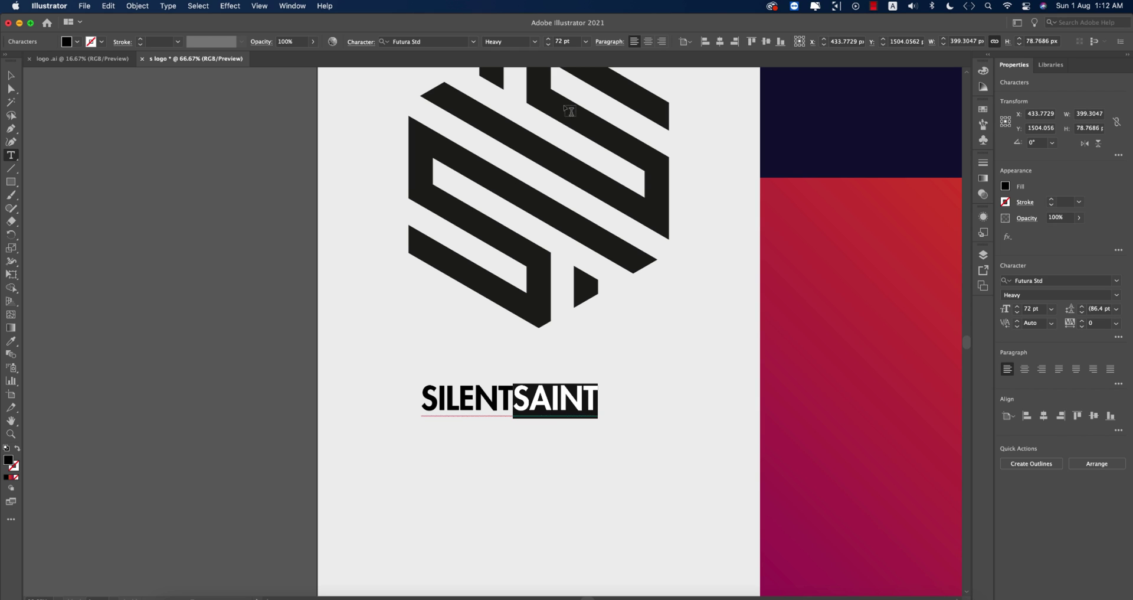
click(533, 43)
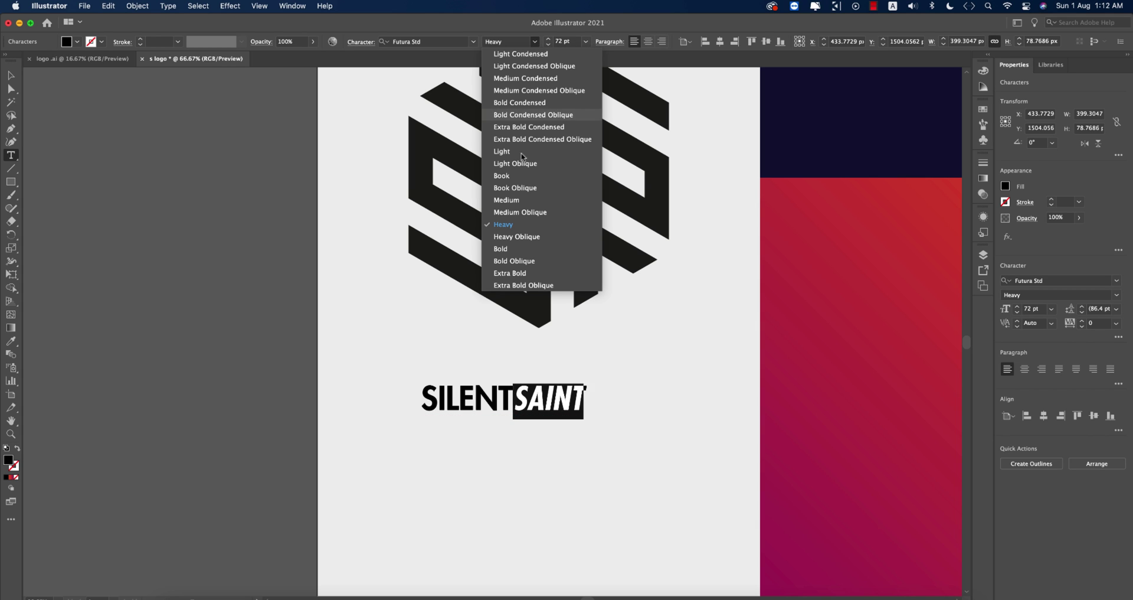
click(518, 154)
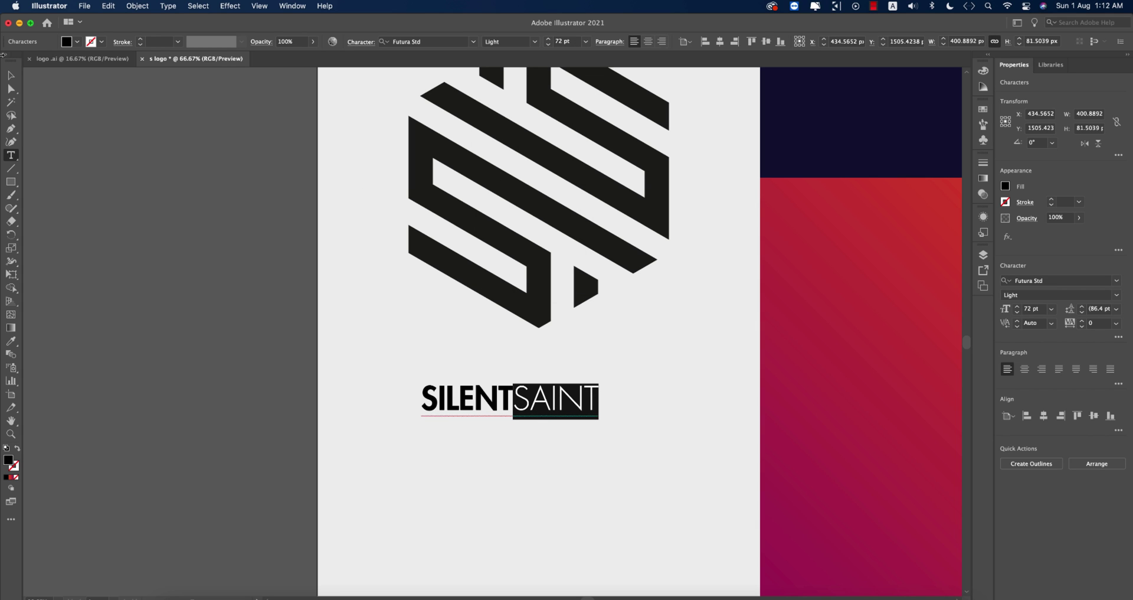
key(Escape)
key(super+shift+a)
key(super+minus)
key(super+minus)
key(super+minus)
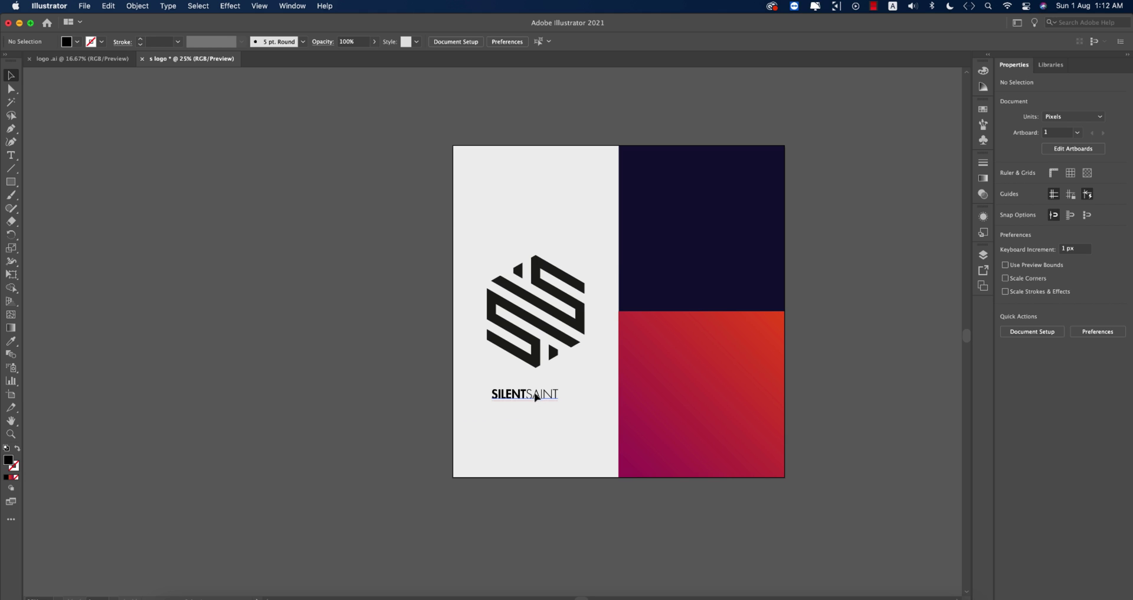
Set the SILENTSAINT tracking to 200 and centre it horizontally under the S logo.
click(536, 397)
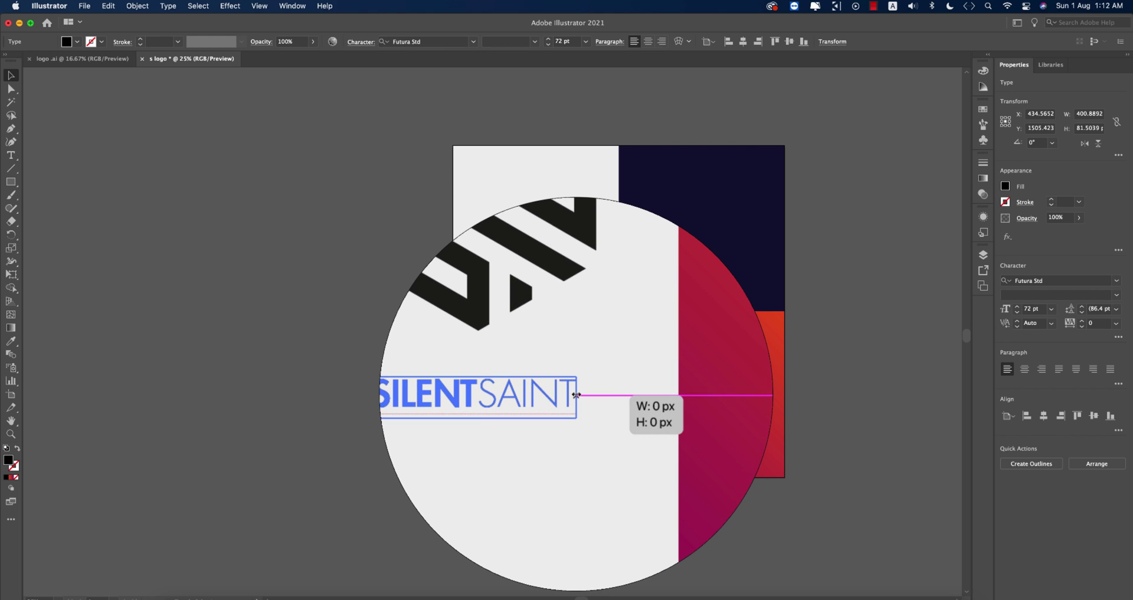
drag(576, 395, 583, 394)
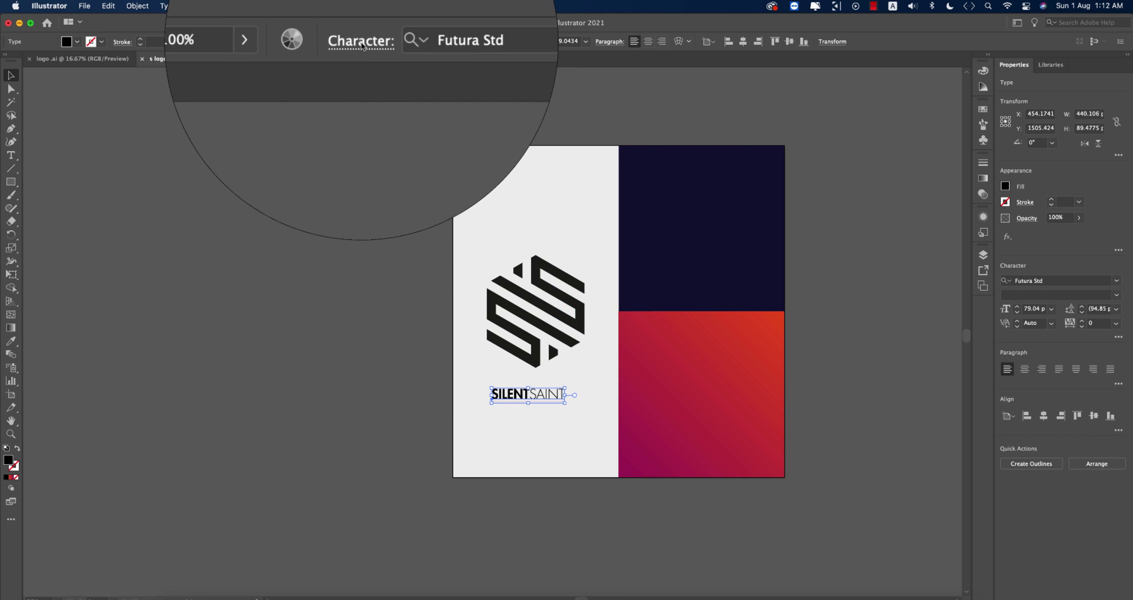
click(360, 42)
click(354, 114)
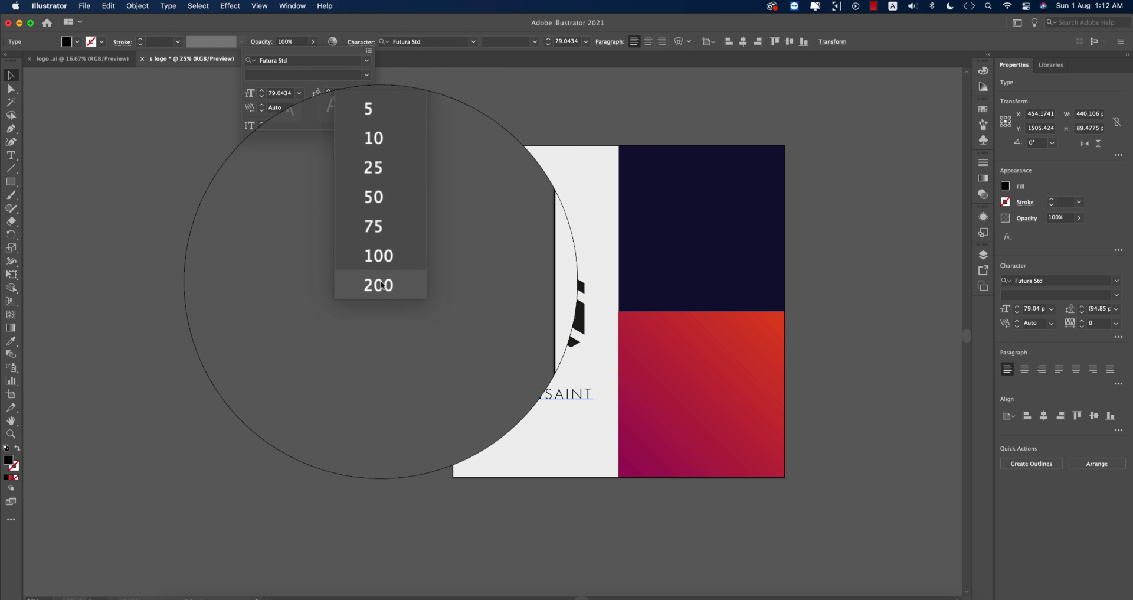
click(380, 285)
key(Escape)
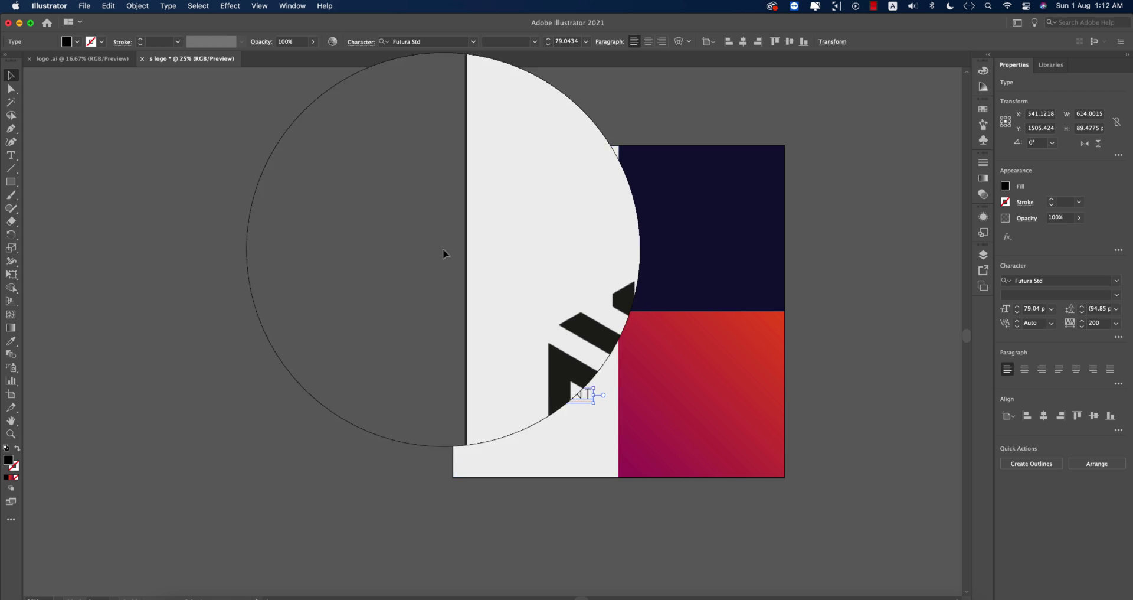
shift+click(558, 327)
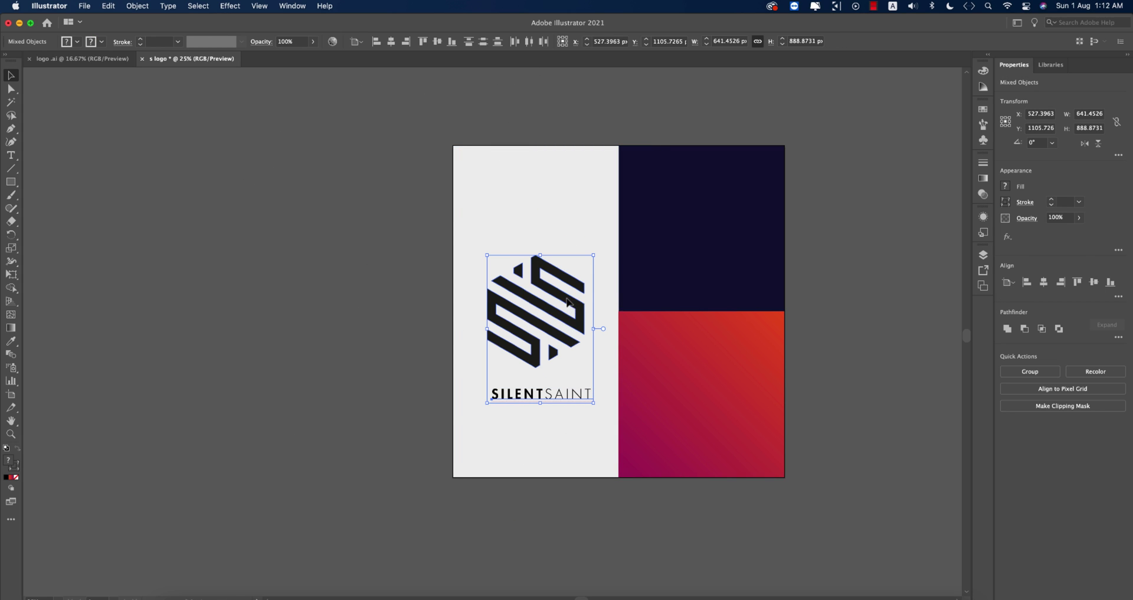
click(567, 302)
click(391, 41)
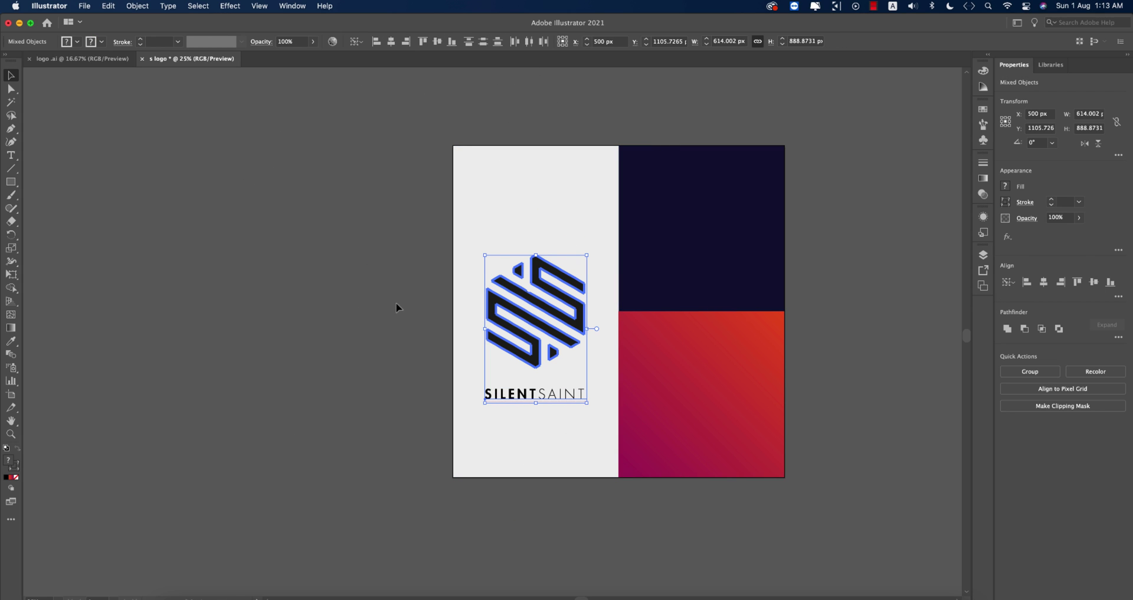
click(396, 303)
Convert the wordmark to outlines and stretch it to match the logo's width.
click(568, 393)
right_click(568, 393)
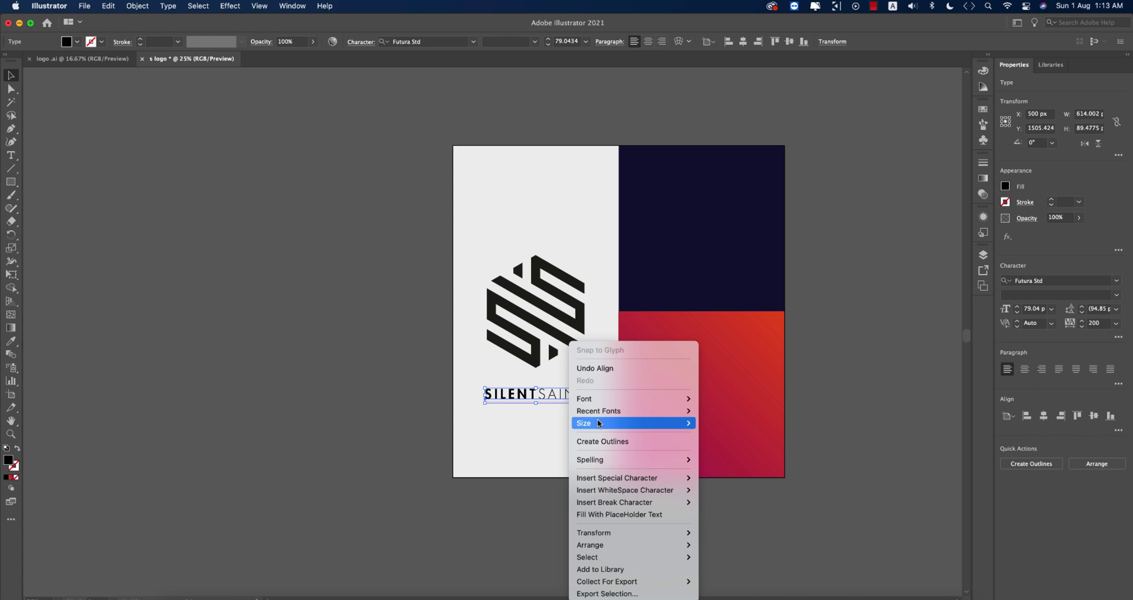
click(607, 442)
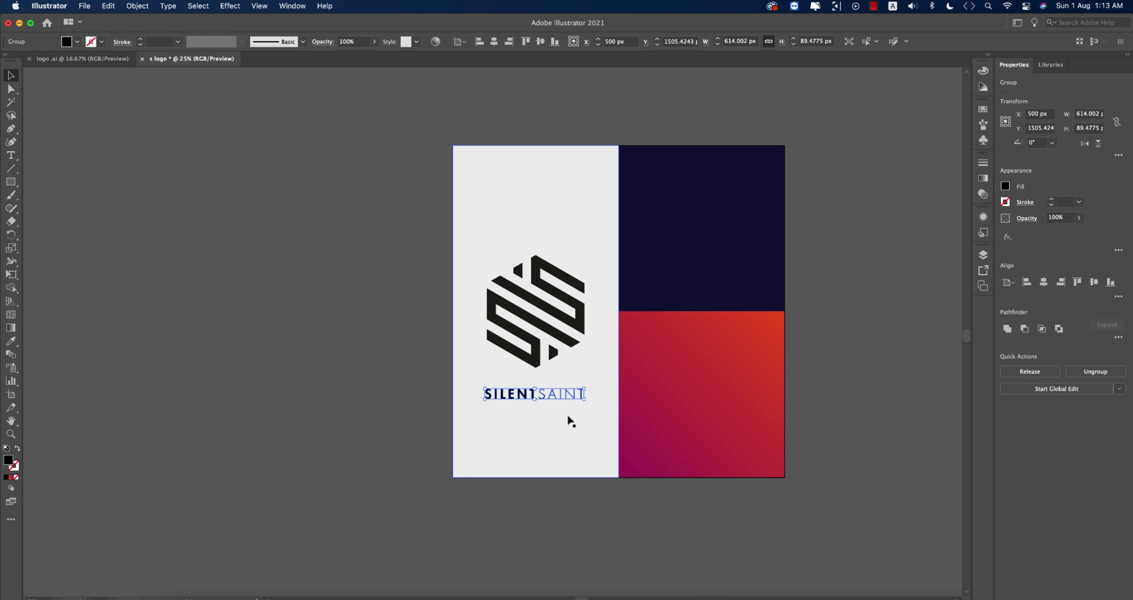
scroll(567, 407, up, 2)
drag(601, 382, 603, 382)
drag(403, 381, 405, 378)
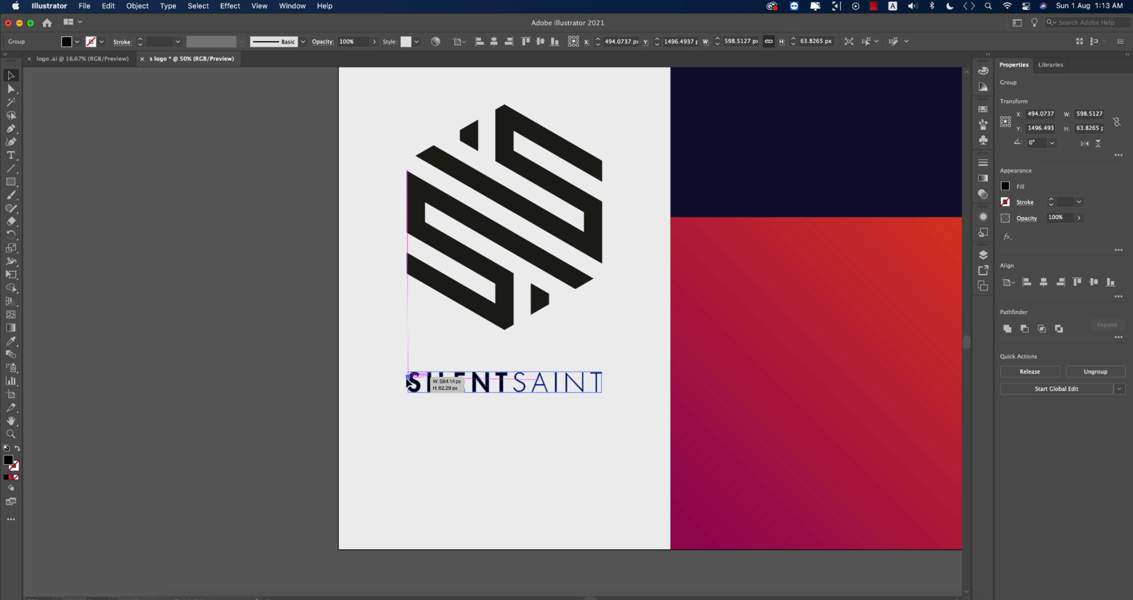
Left-align the wordmark with the logo, group them, and centre the group vertically in the white panel.
shift+click(506, 301)
click(479, 42)
key(super+g)
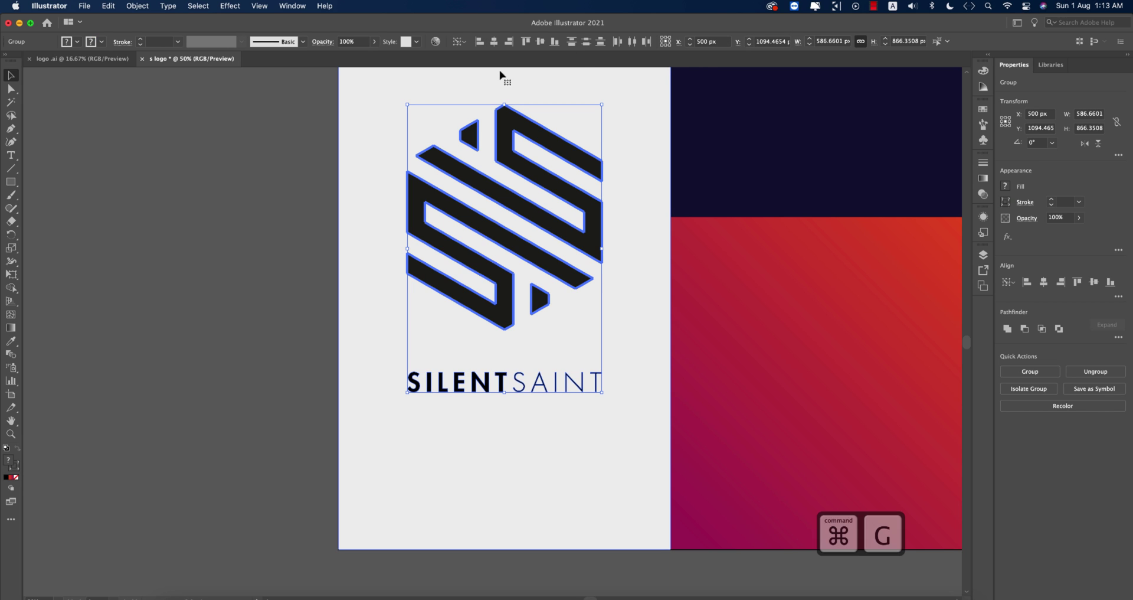
scroll(230, 403, down, 2)
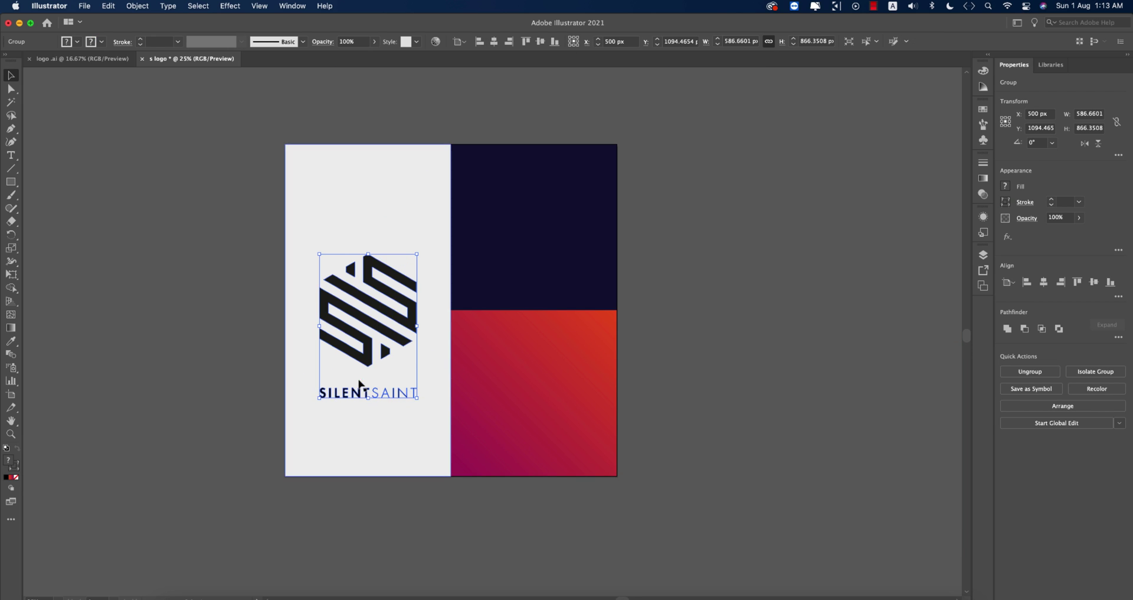
shift+click(433, 404)
click(433, 403)
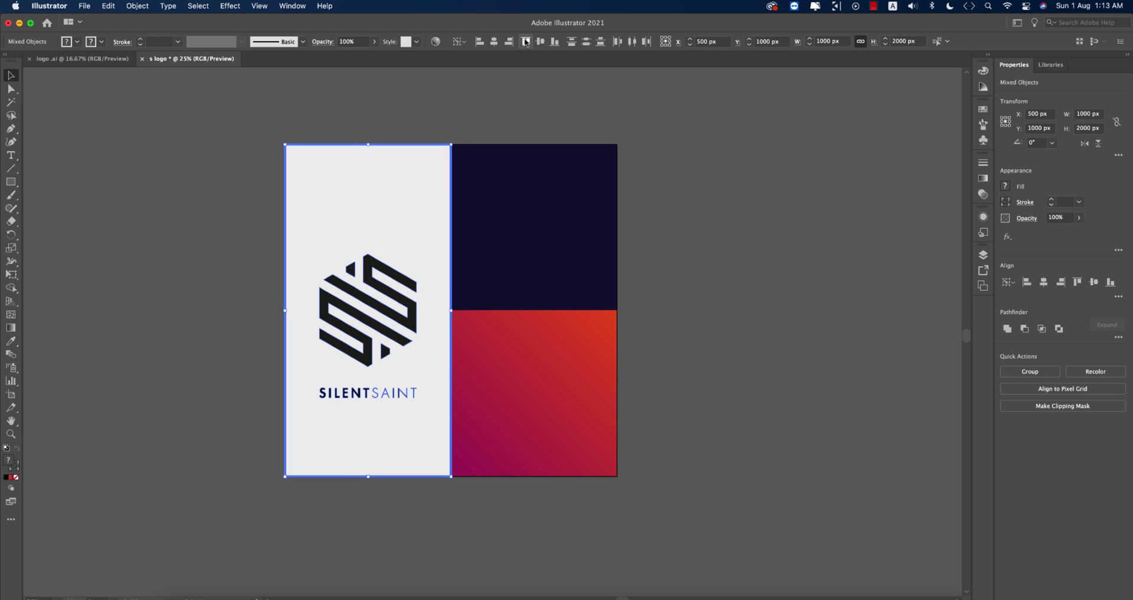
click(539, 42)
click(682, 272)
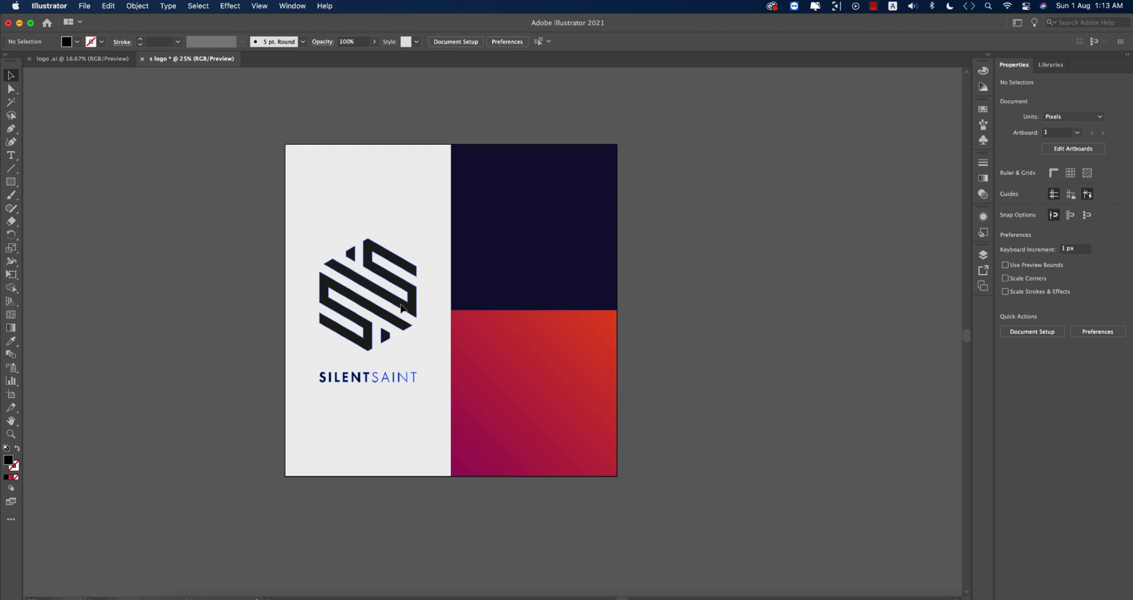
Ungroup the logo and wordmark, then set the S icon's stroke to None.
click(360, 295)
click(623, 334)
click(413, 300)
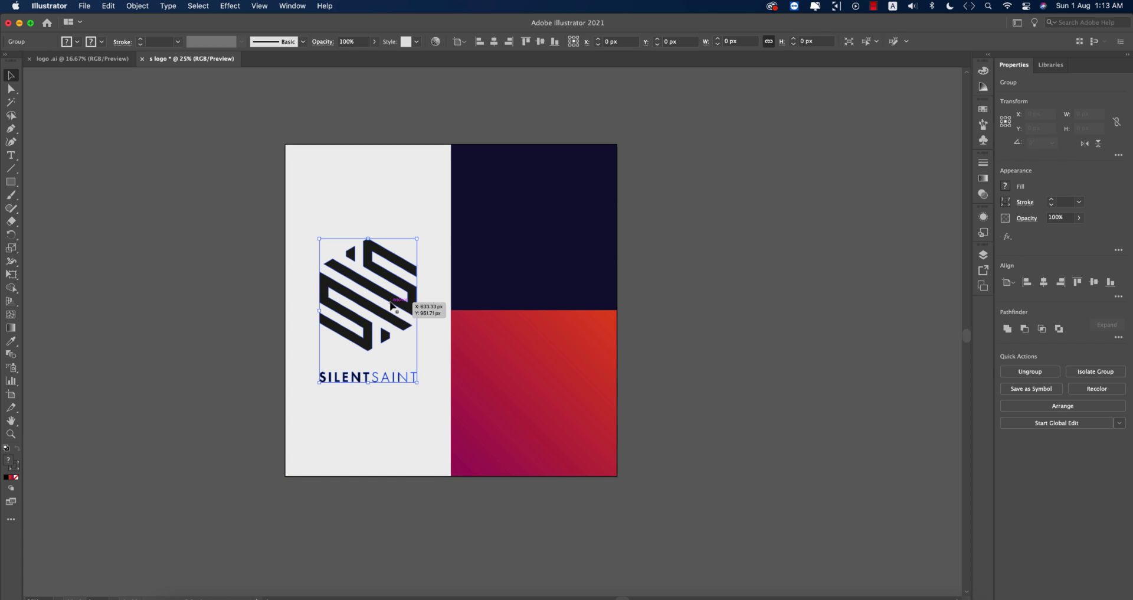
right_click(394, 302)
click(427, 403)
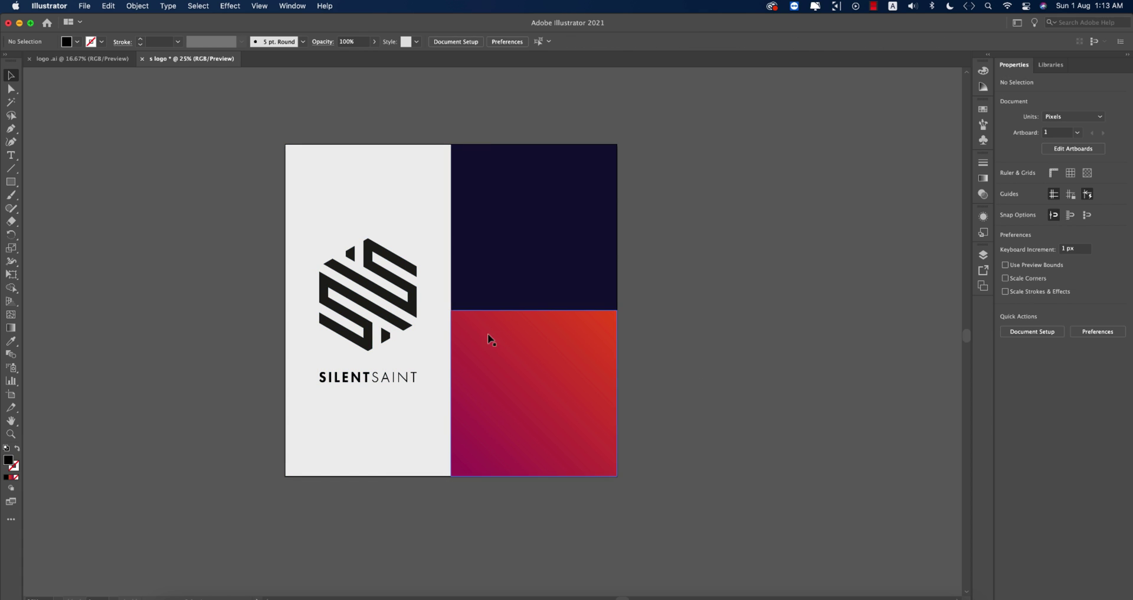
click(413, 312)
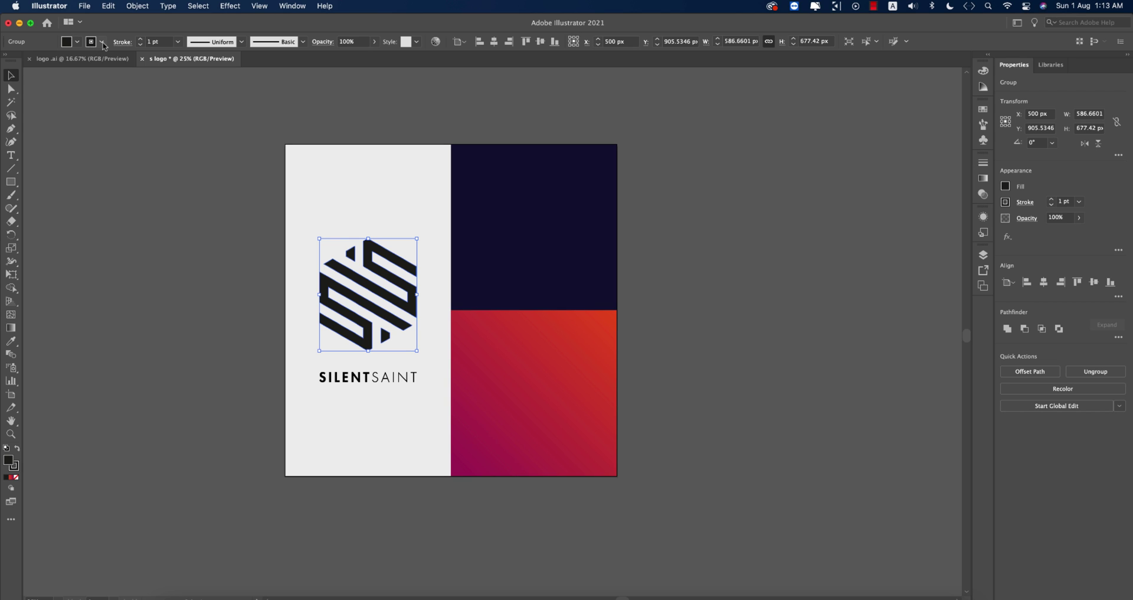
click(103, 42)
click(7, 60)
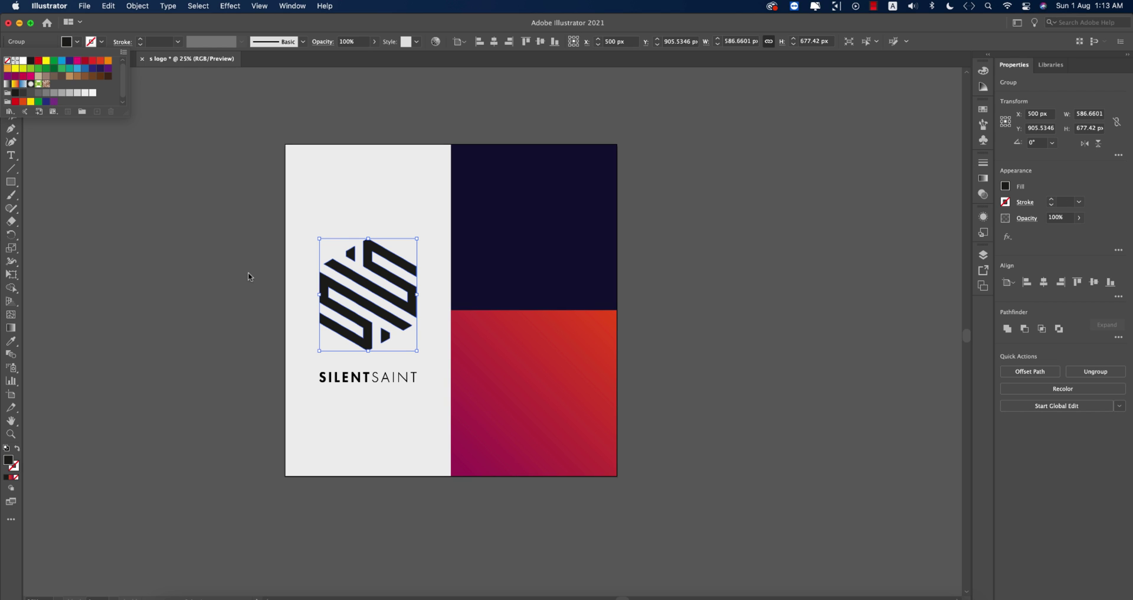
key(Escape)
Apply the red panel's gradient to the S icon, running diagonally across it.
key(i)
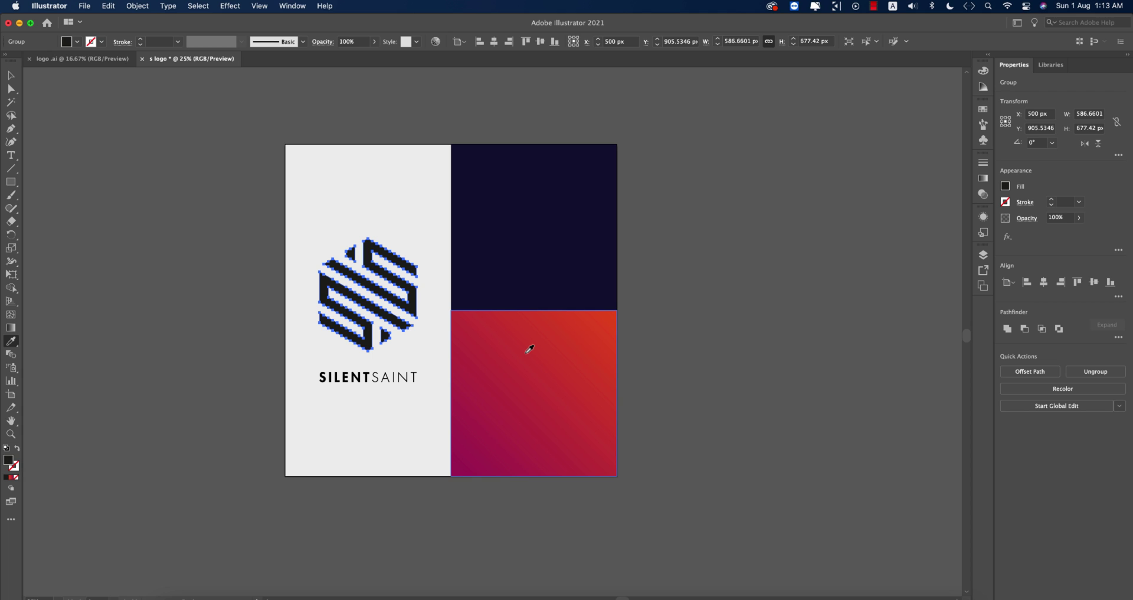
click(529, 348)
key(g)
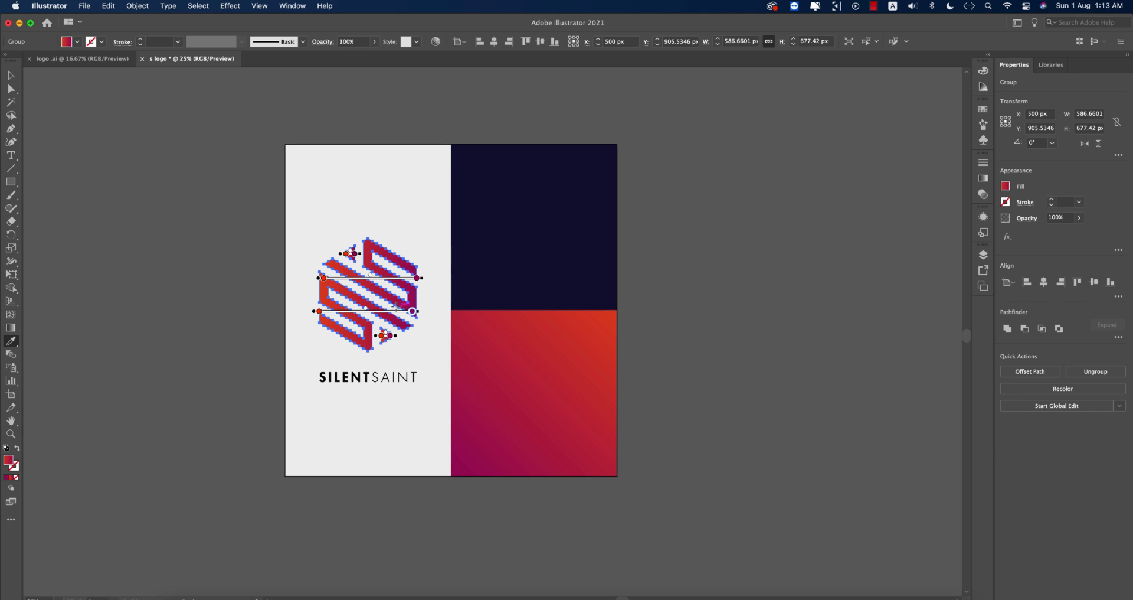
mouse_move(388, 259)
mouse_down()
mouse_move(400, 248)
mouse_move(323, 324)
mouse_up()
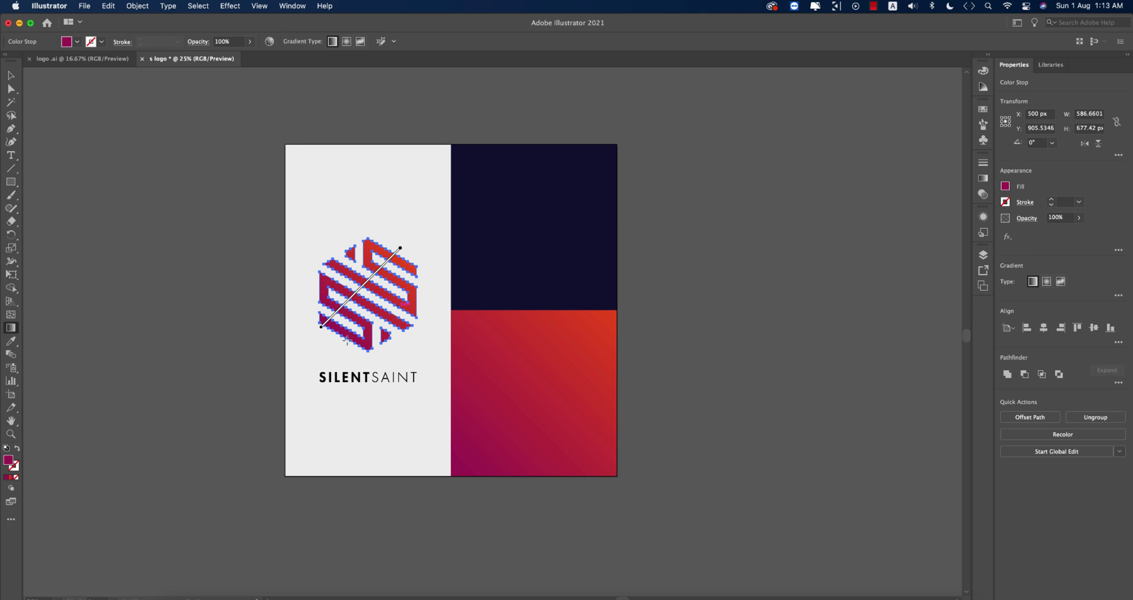
key(v)
click(169, 424)
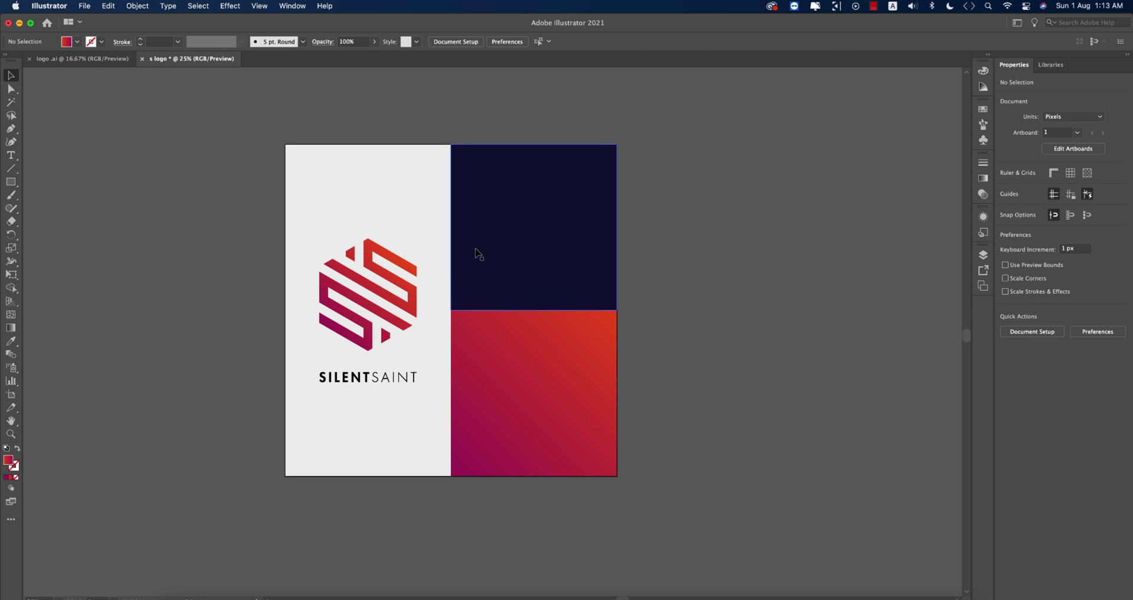
Group the icon with the wordmark and place a smaller copy centred in the navy panel.
click(409, 379)
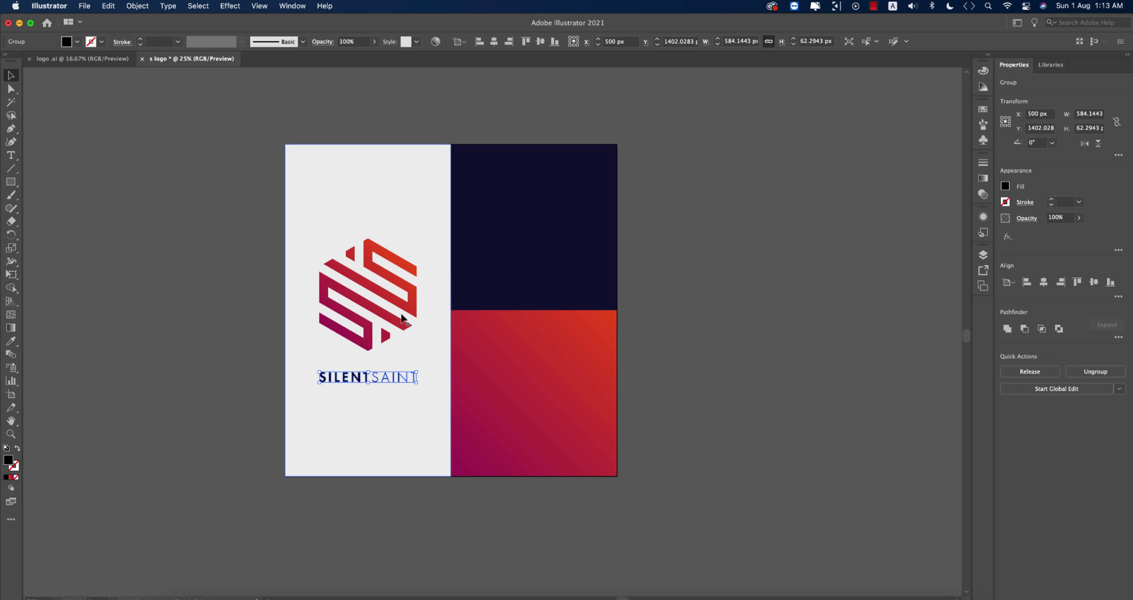
shift+click(402, 319)
key(ctrl+g)
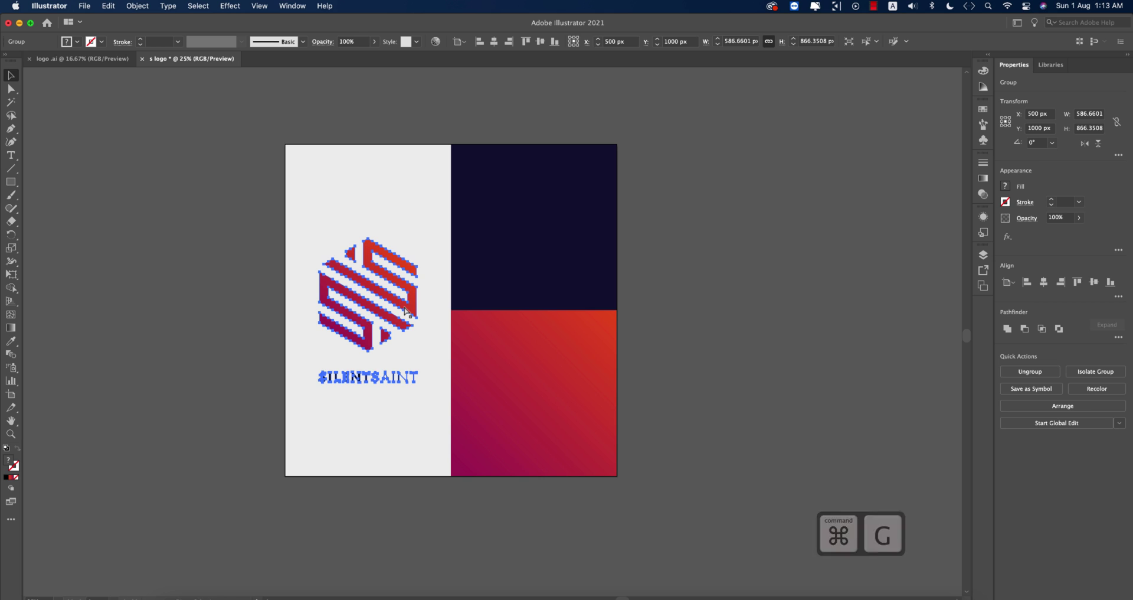
drag(406, 311, 574, 230)
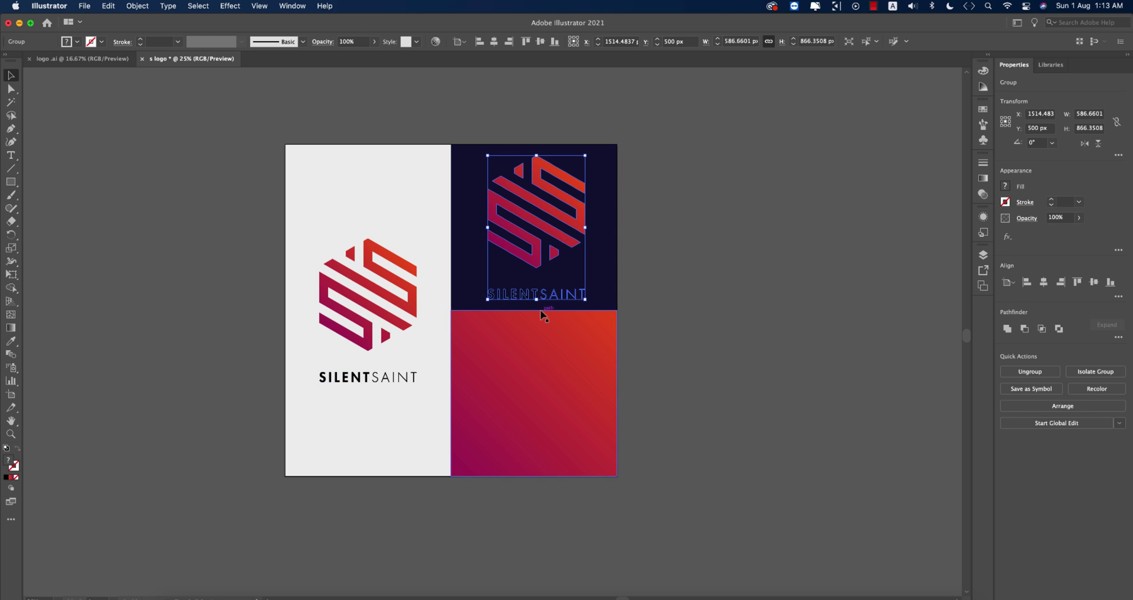
drag(536, 300, 549, 247)
shift+click(566, 286)
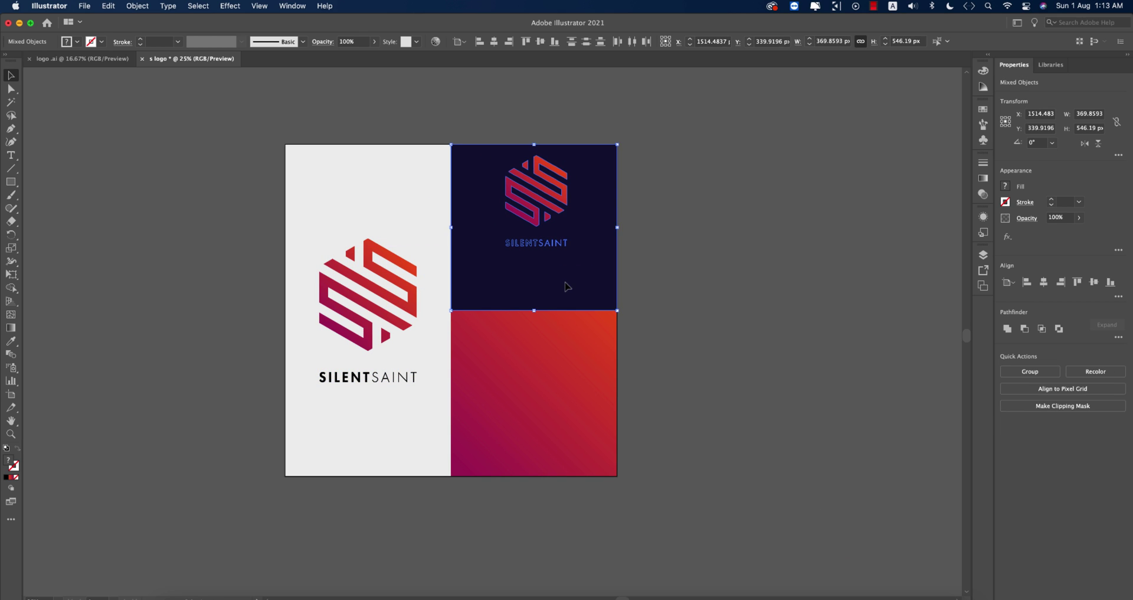
click(566, 286)
click(540, 41)
click(494, 41)
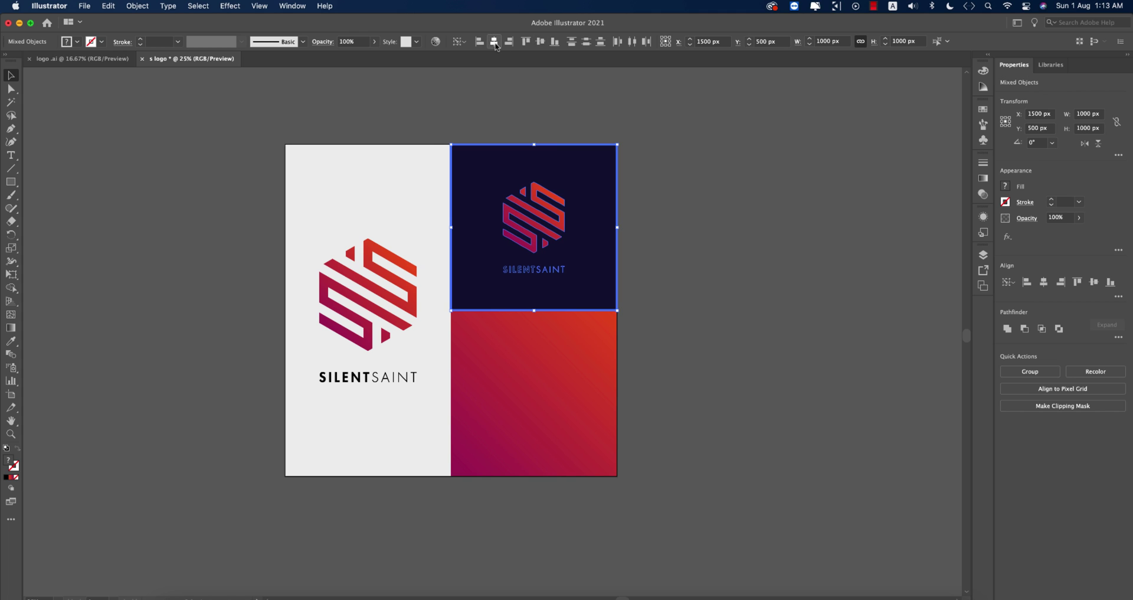
click(667, 243)
Fill the small logo copy in the navy panel with white.
click(560, 216)
click(77, 42)
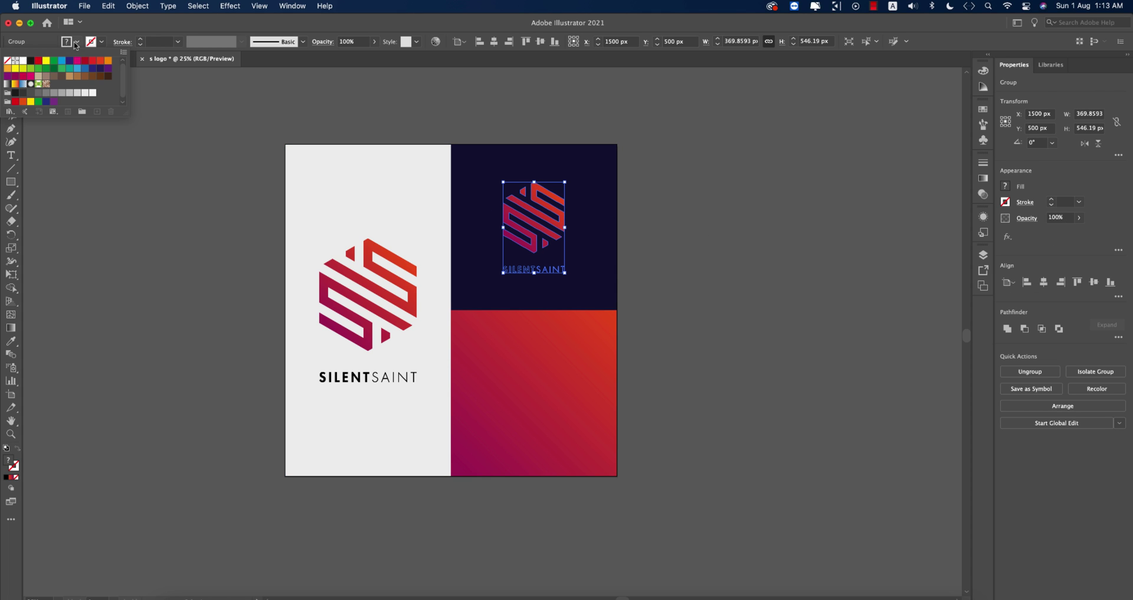
click(24, 64)
click(735, 304)
click(733, 306)
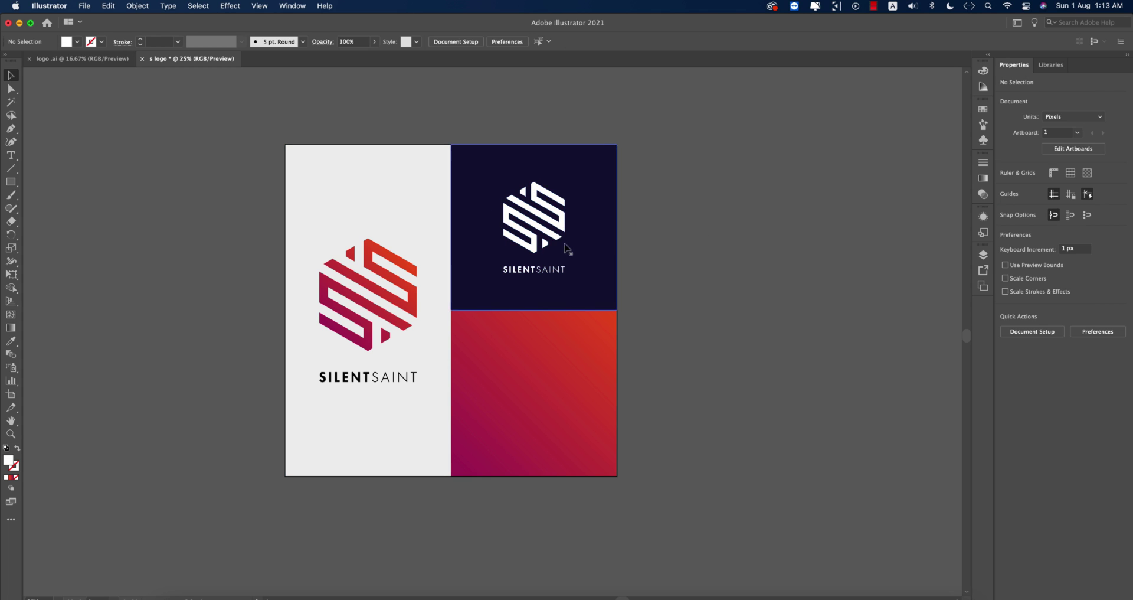
Copy the white logo into the red gradient panel and centre it vertically there.
drag(536, 229, 535, 390)
shift+click(594, 402)
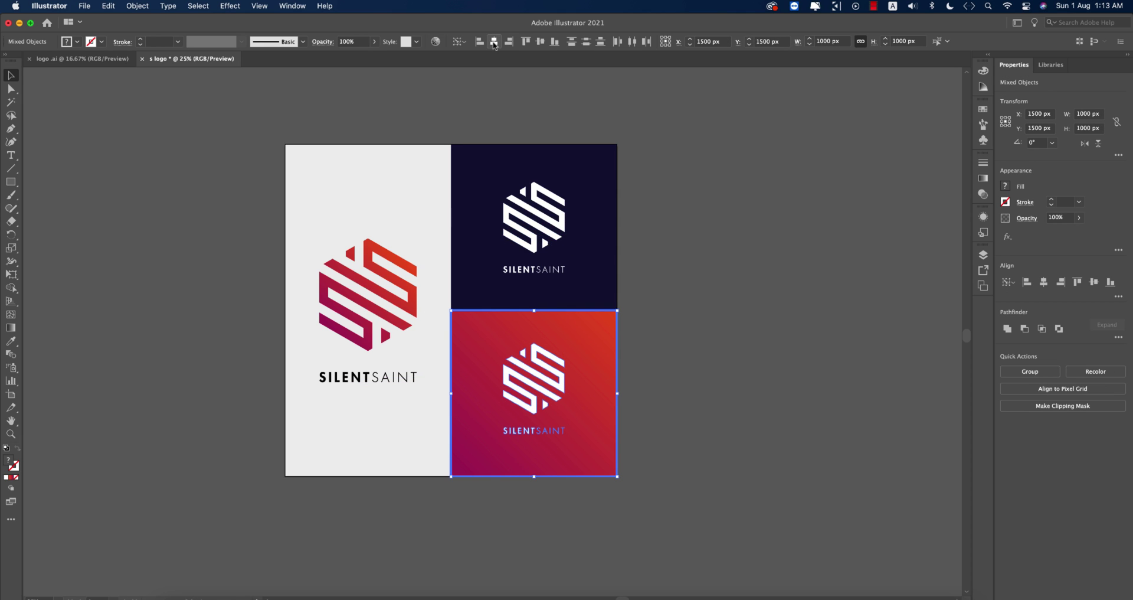
click(540, 41)
click(721, 320)
drag(695, 379, 790, 391)
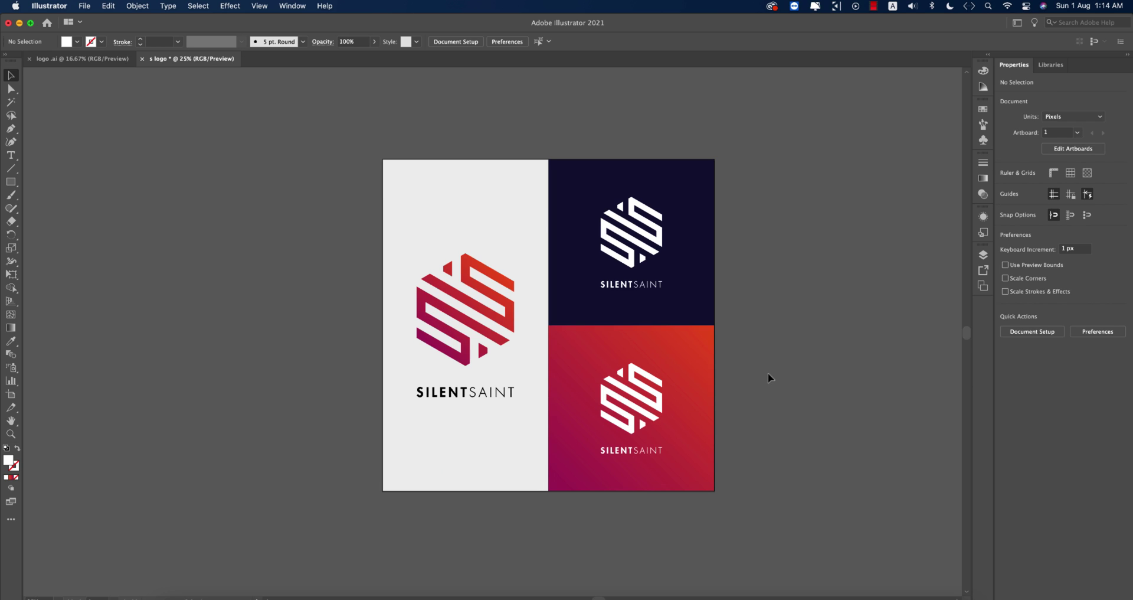
Save the Illustrator document into the 31-7-21 folder with the default save options.
key(super+s)
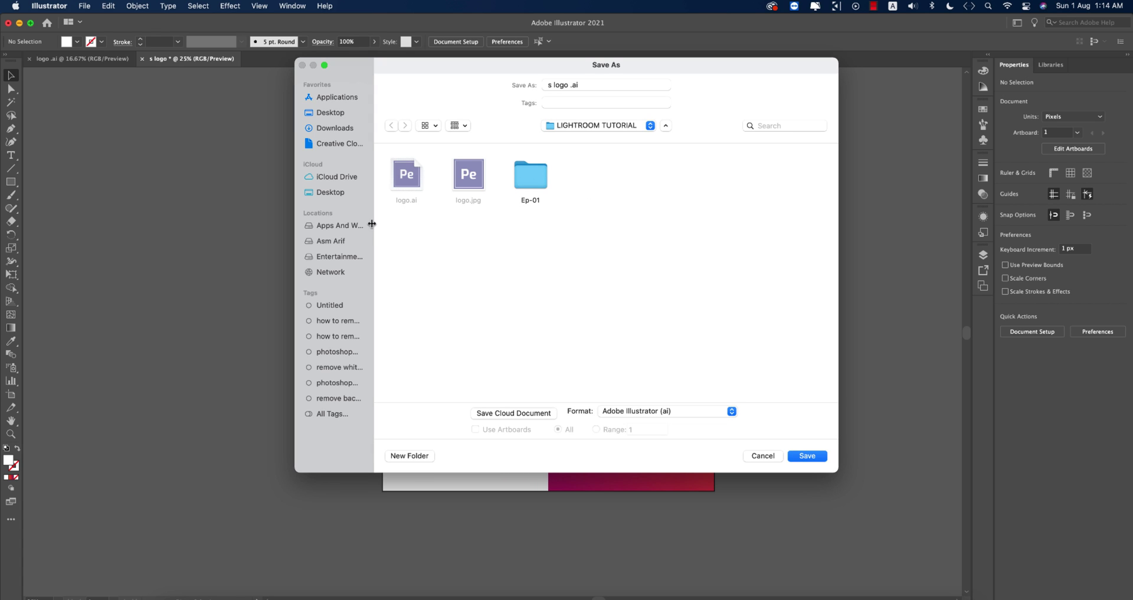
click(338, 224)
double_click(409, 180)
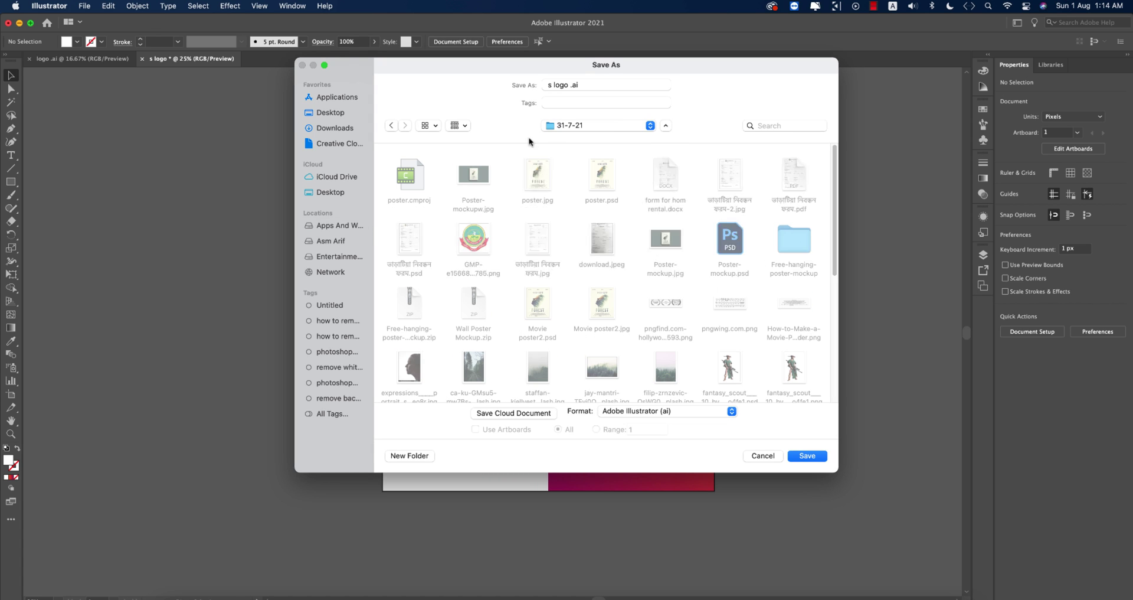
click(792, 456)
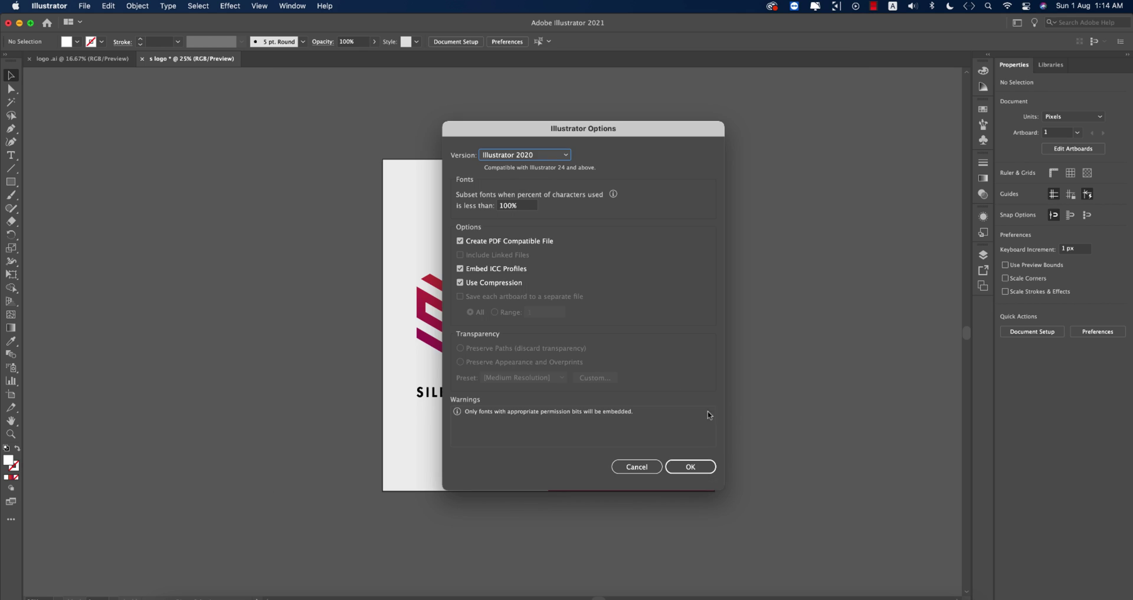
click(691, 467)
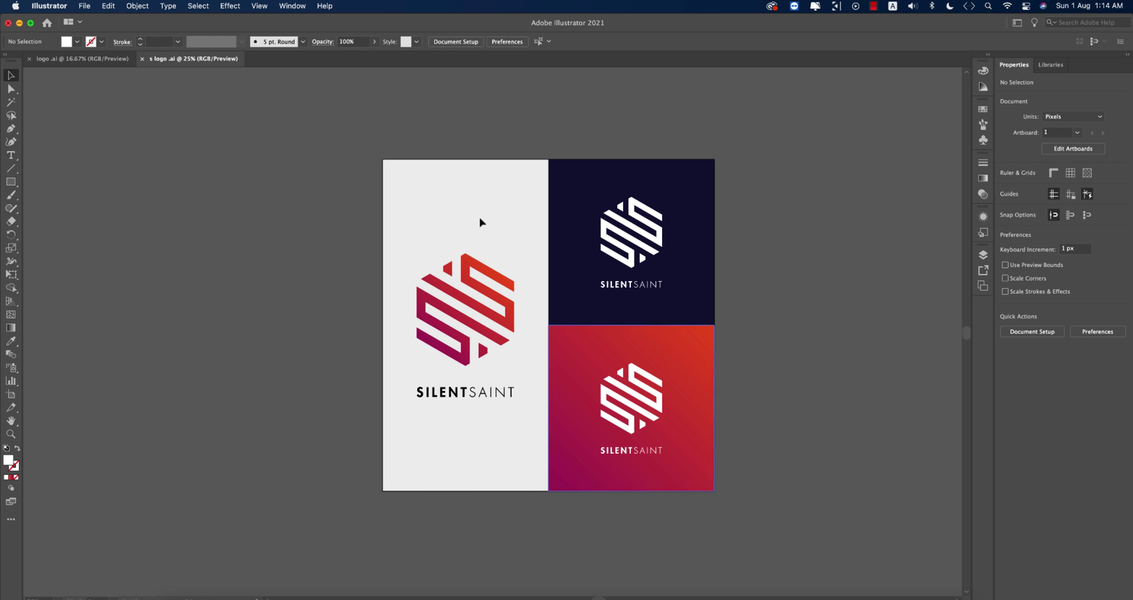
Export the presentation through Save for Web as a 2000 × 2000 px JPEG at Maximum quality.
click(423, 196)
key(super+shift+b)
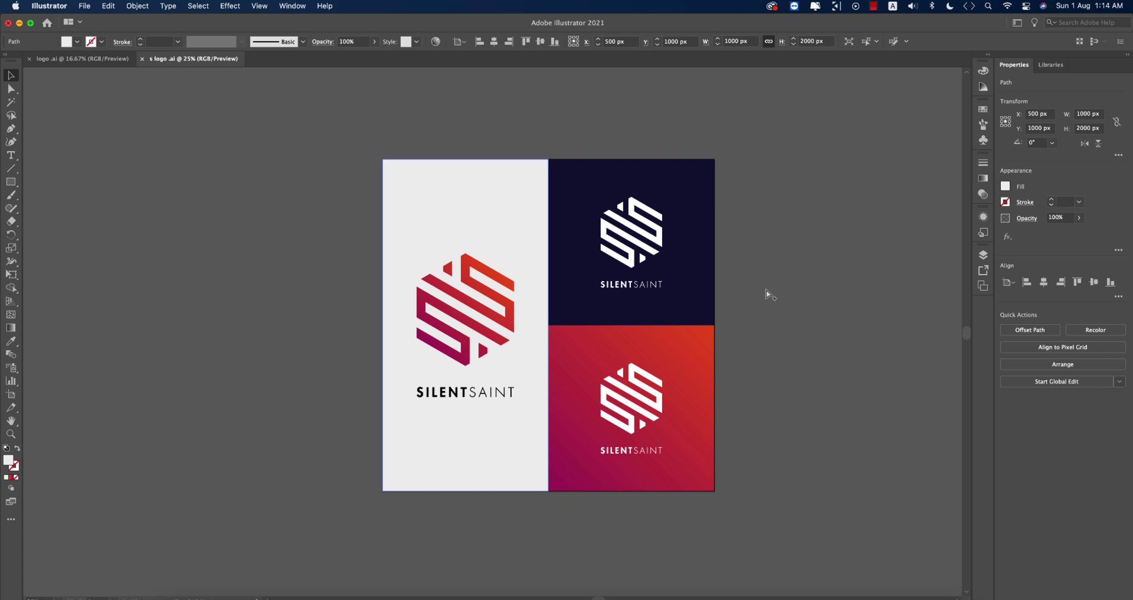
key(alt+shift+super+s)
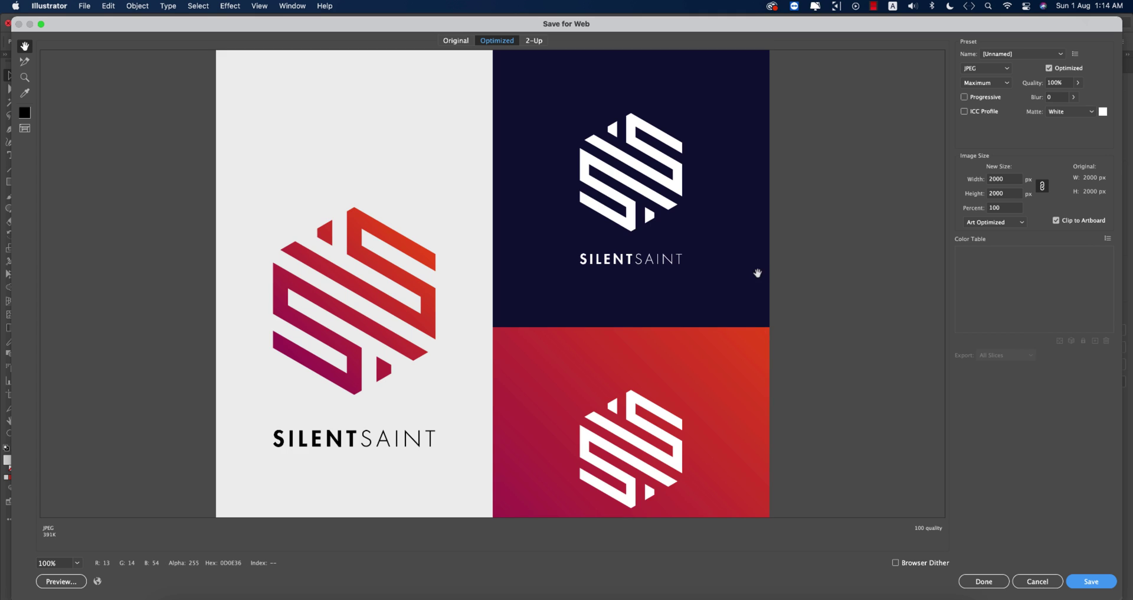
key(super+0)
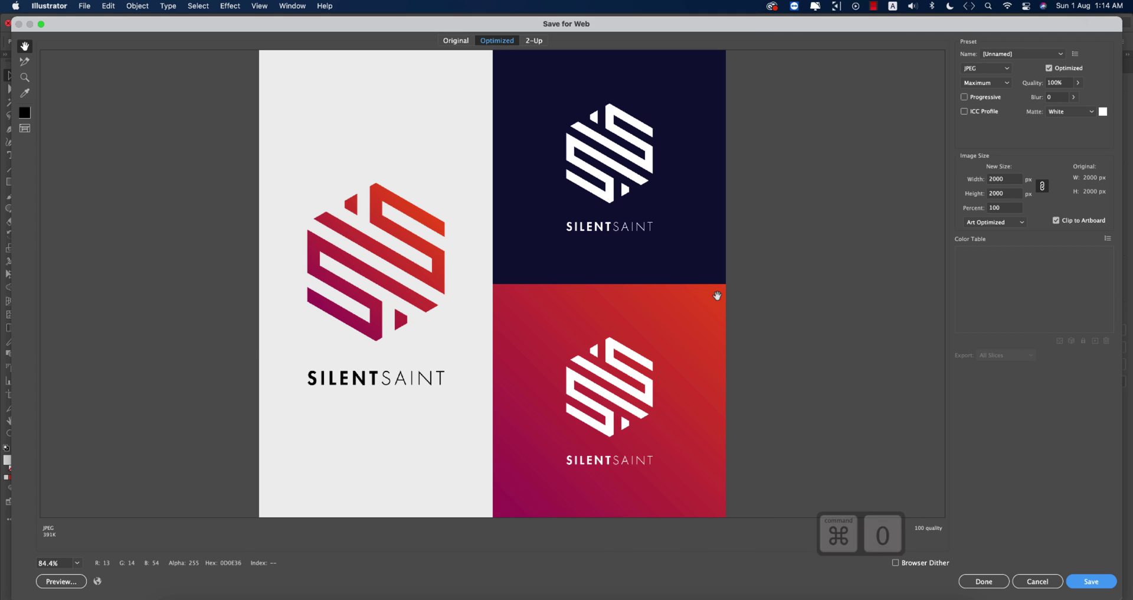
click(1008, 199)
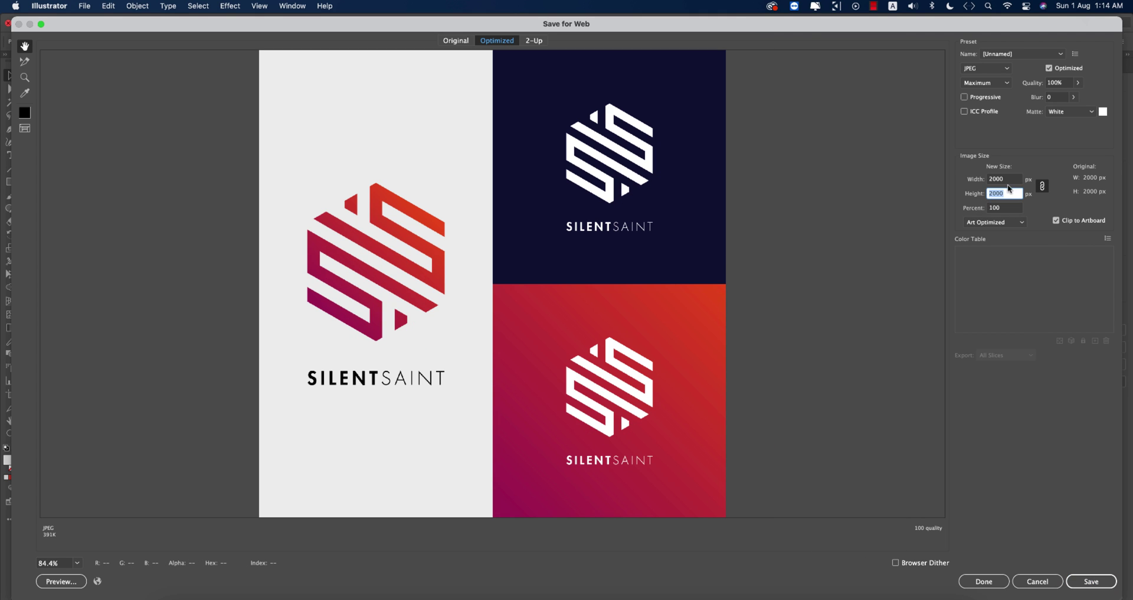
click(991, 183)
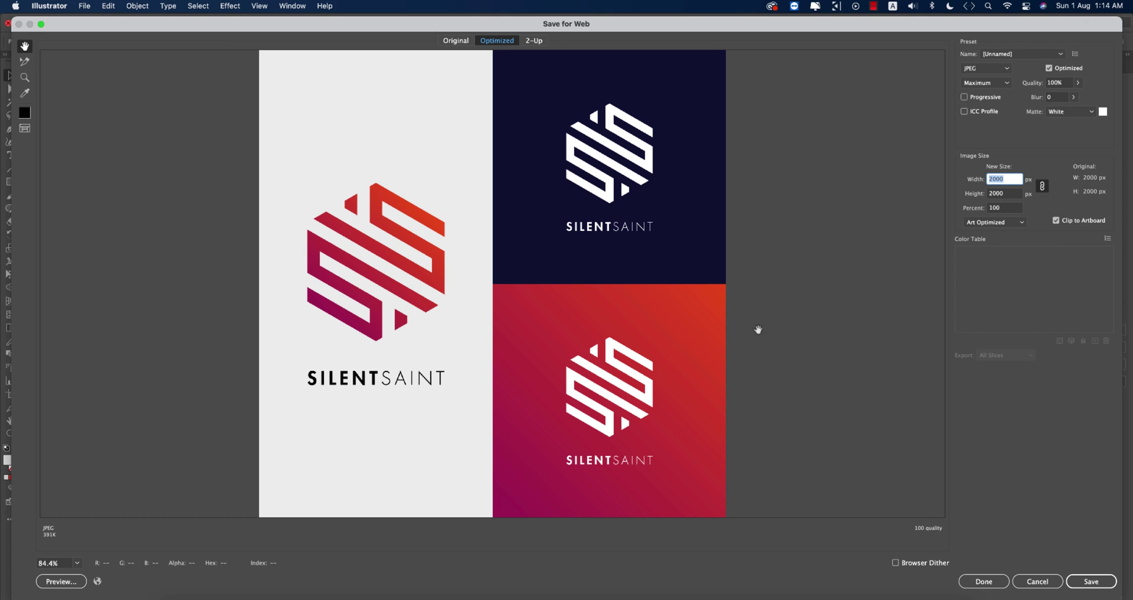
click(1067, 576)
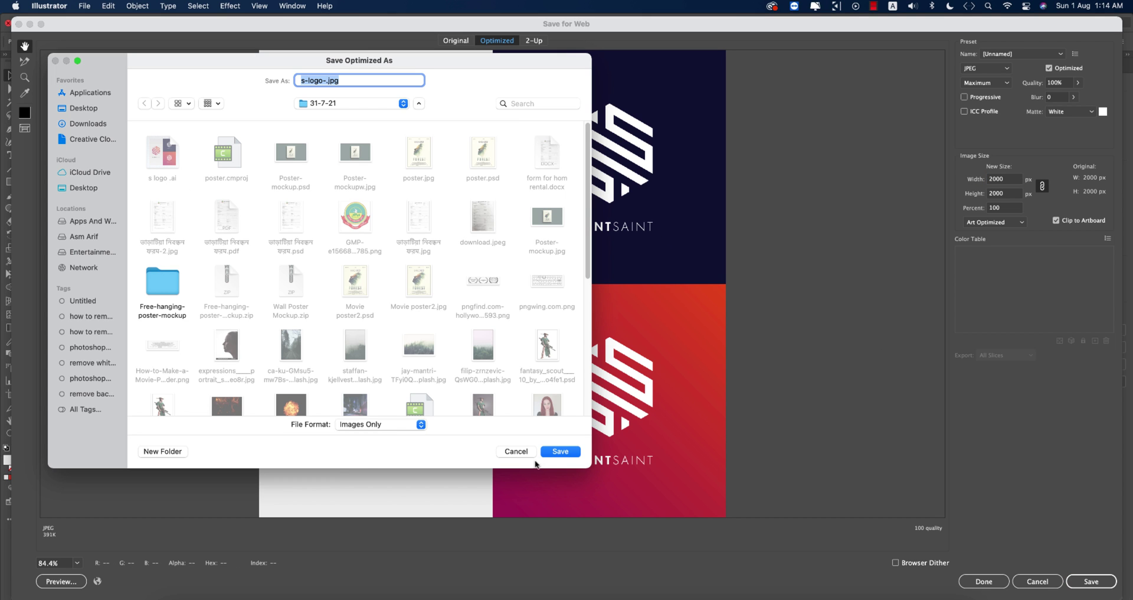
click(560, 453)
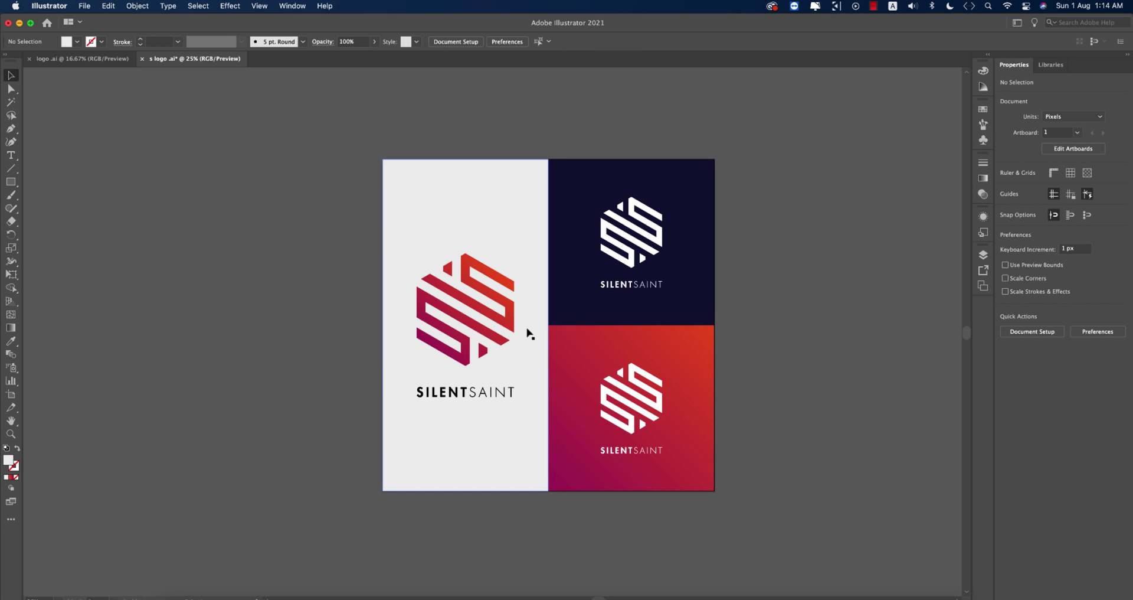
click(512, 325)
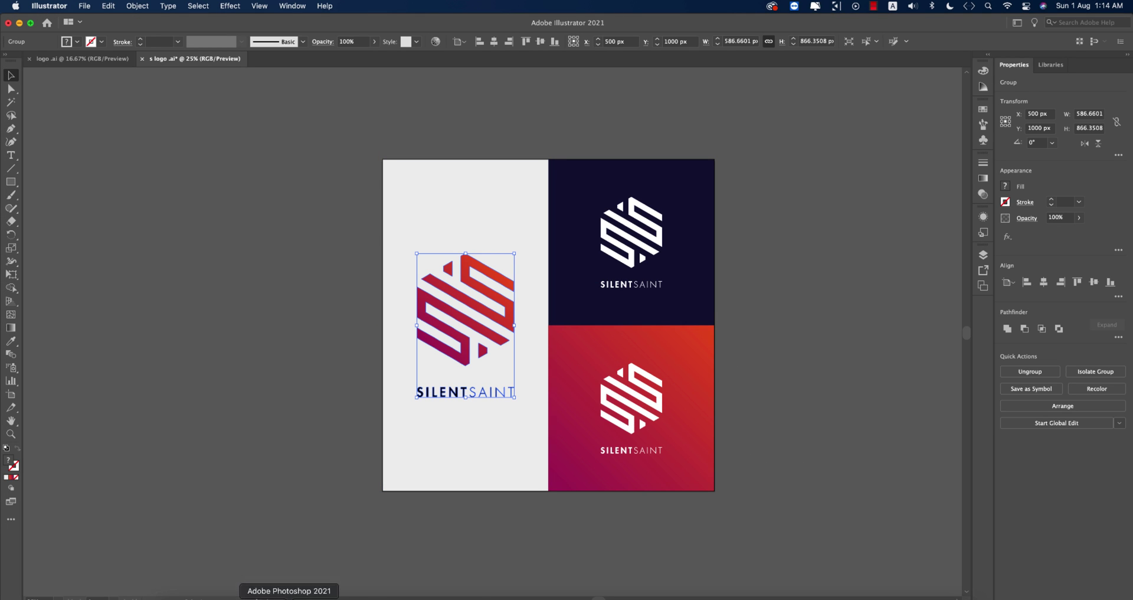
Open the grey-wall mockup in Photoshop and decline the text-layer update prompt.
click(289, 596)
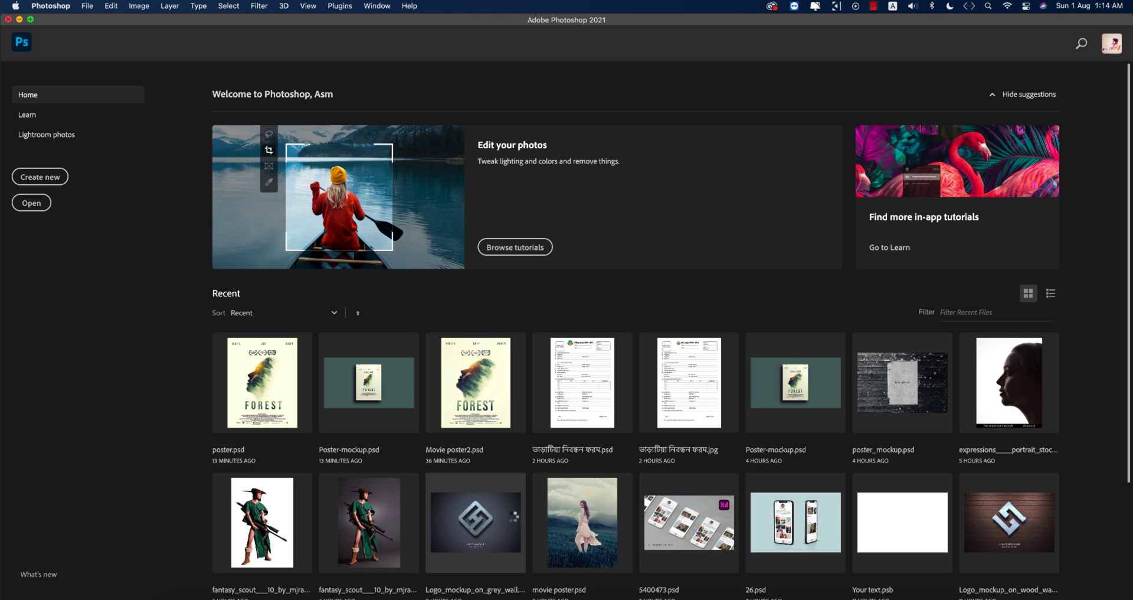
key(Escape)
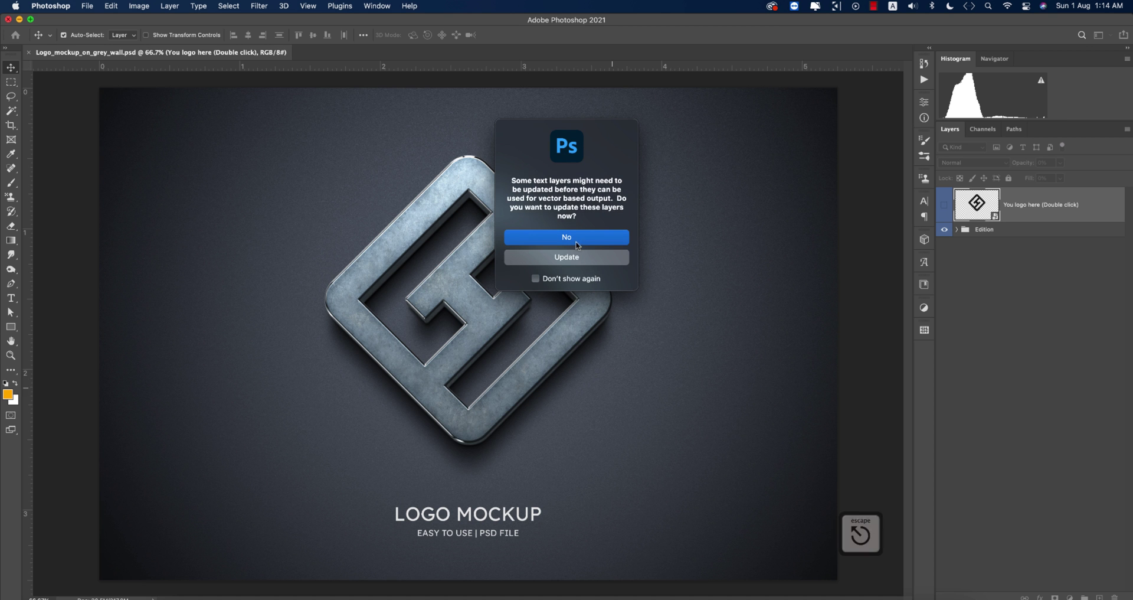
click(559, 258)
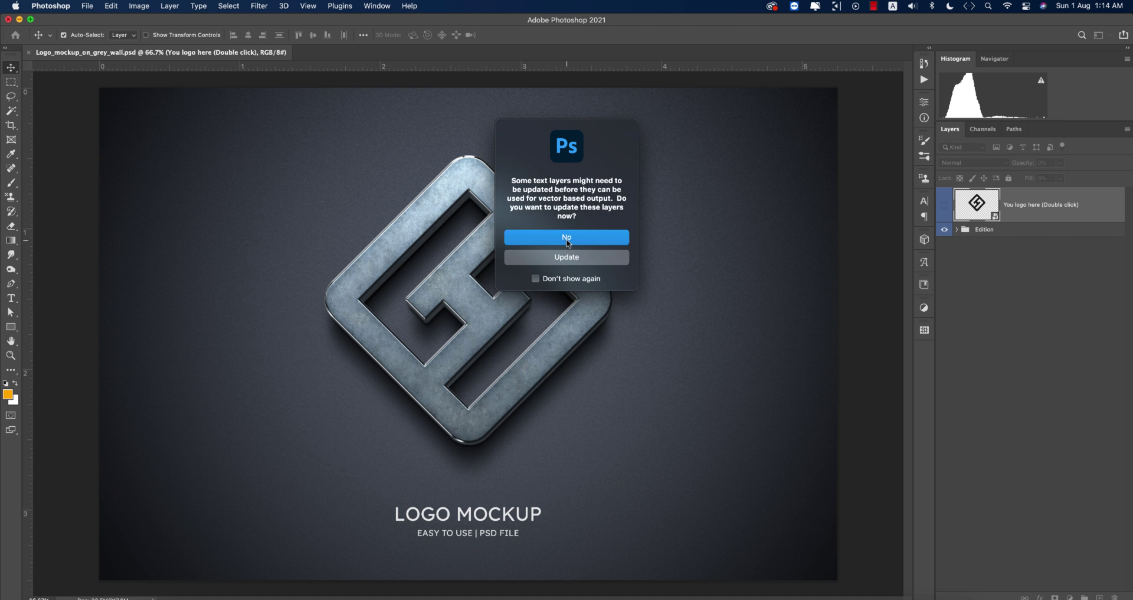
Open the Edition group's logo smart object and hide its 'your logo' placeholder layer.
click(957, 230)
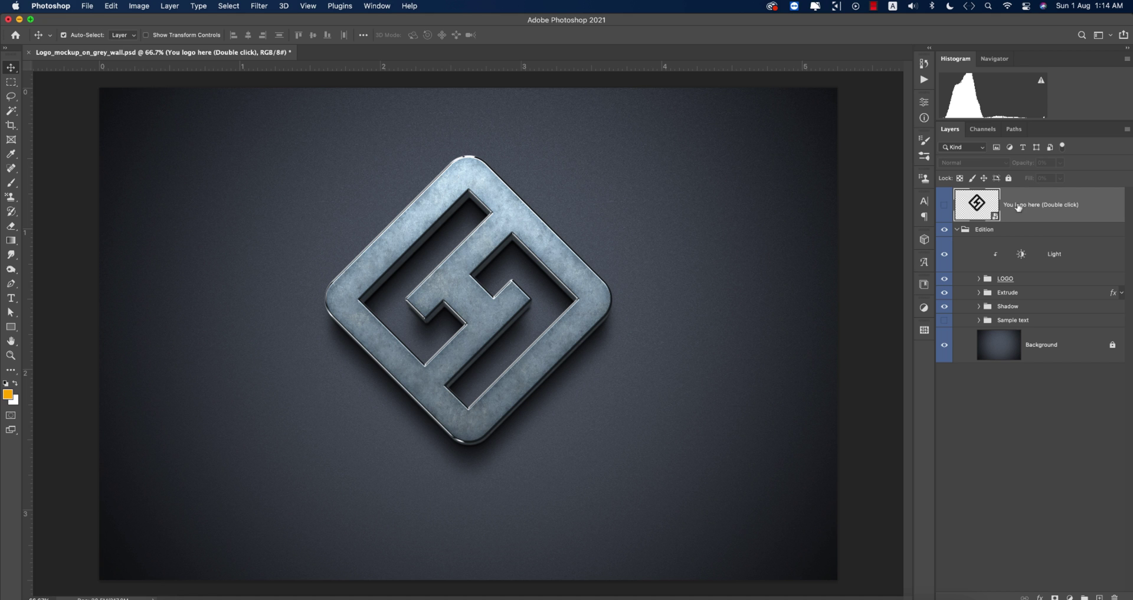
double_click(997, 219)
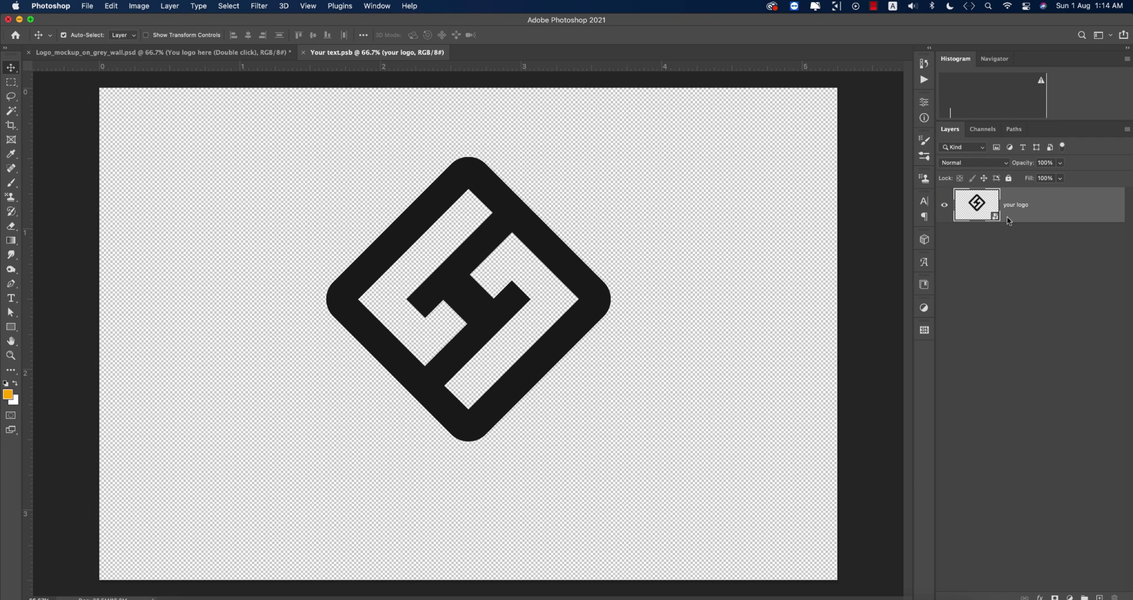
click(945, 209)
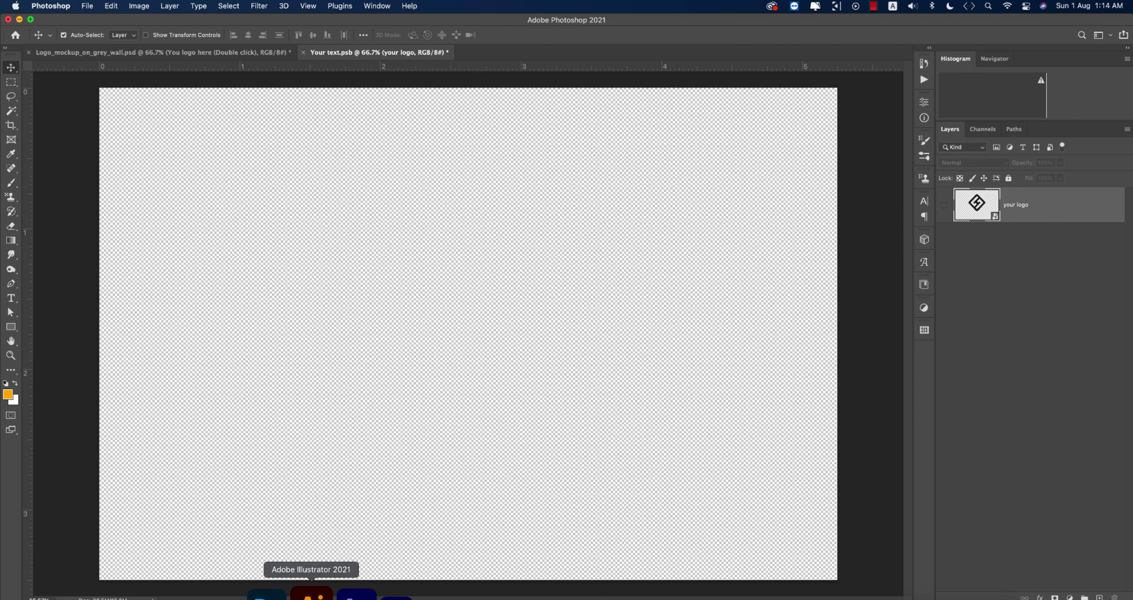
click(315, 592)
double_click(459, 303)
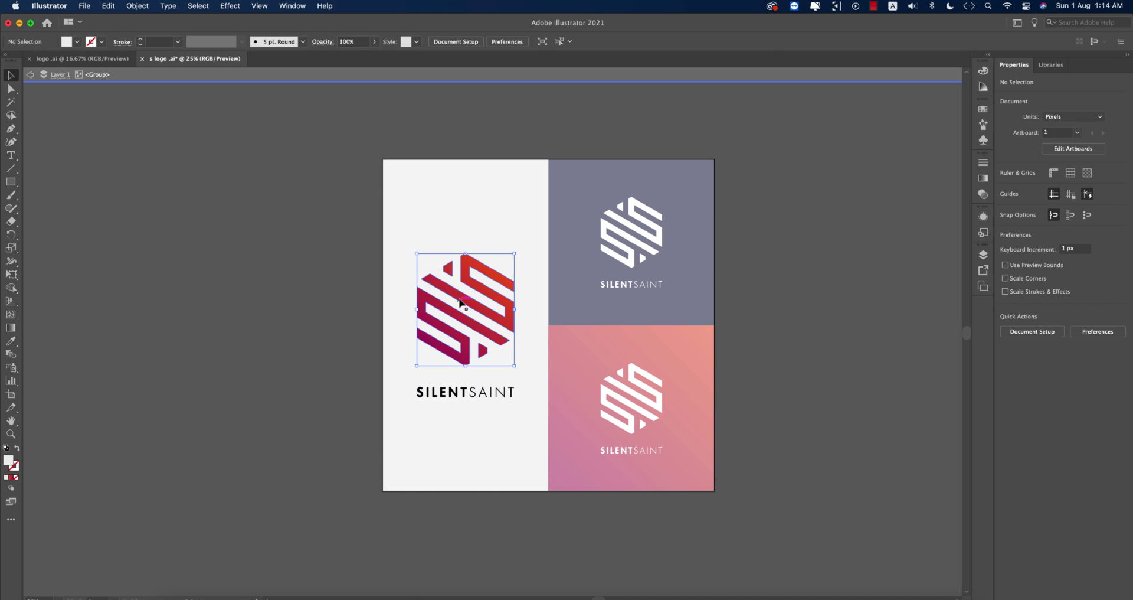
Copy the gradient S icon from Illustrator and paste it into Your text.psb.
key(super+c)
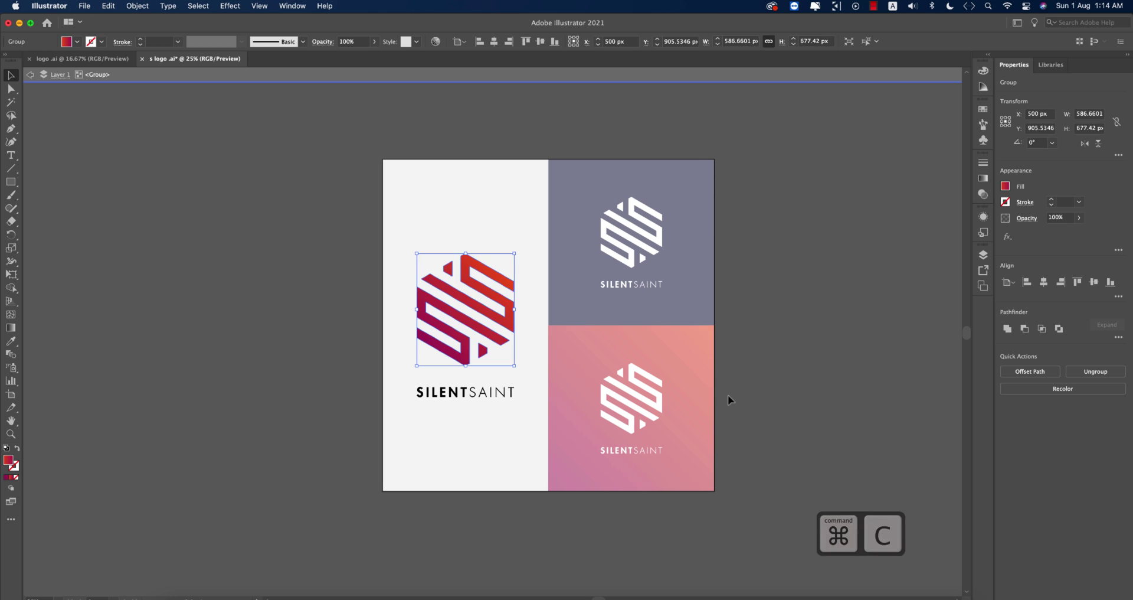
double_click(728, 395)
key(super+Tab)
key(super+v)
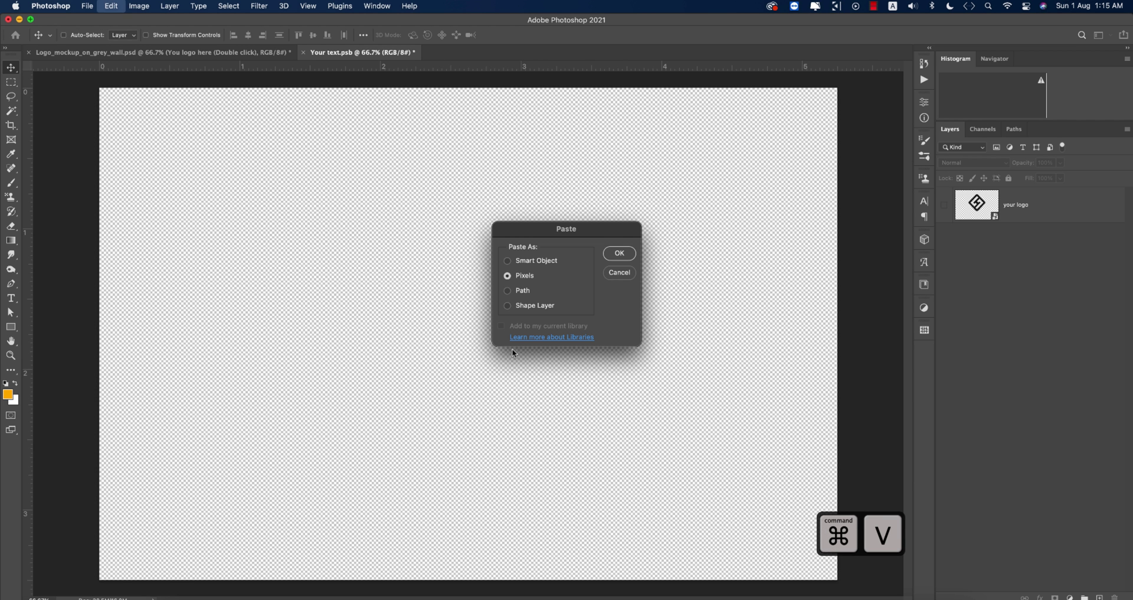
click(613, 255)
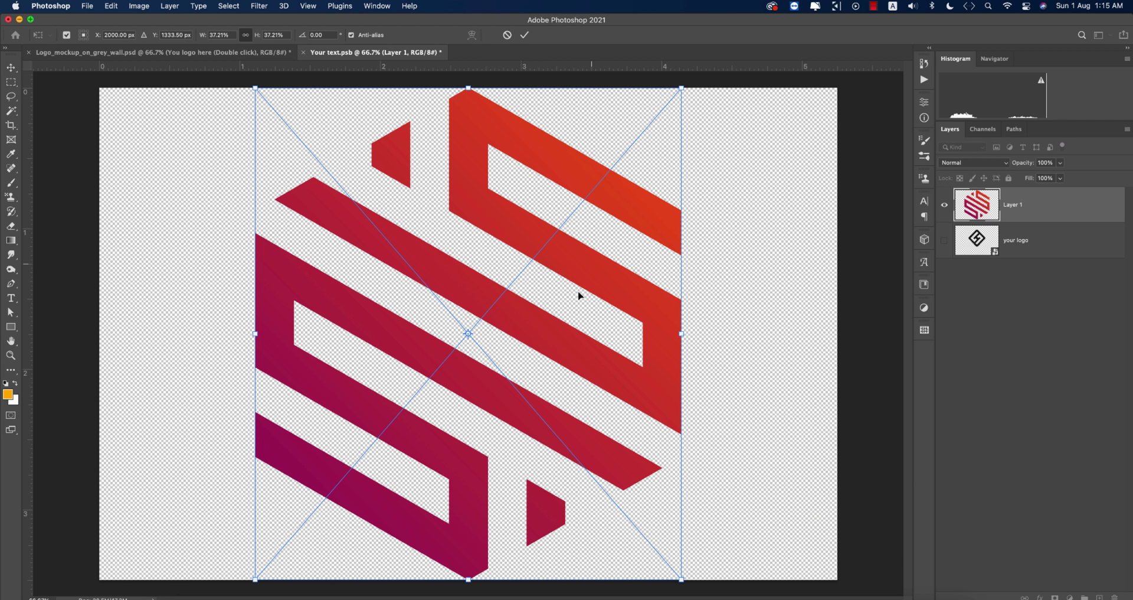
Scale the pasted S icon to about 19.6%, commit it, and save the smart object.
drag(683, 331, 580, 332)
click(525, 35)
key(super+a)
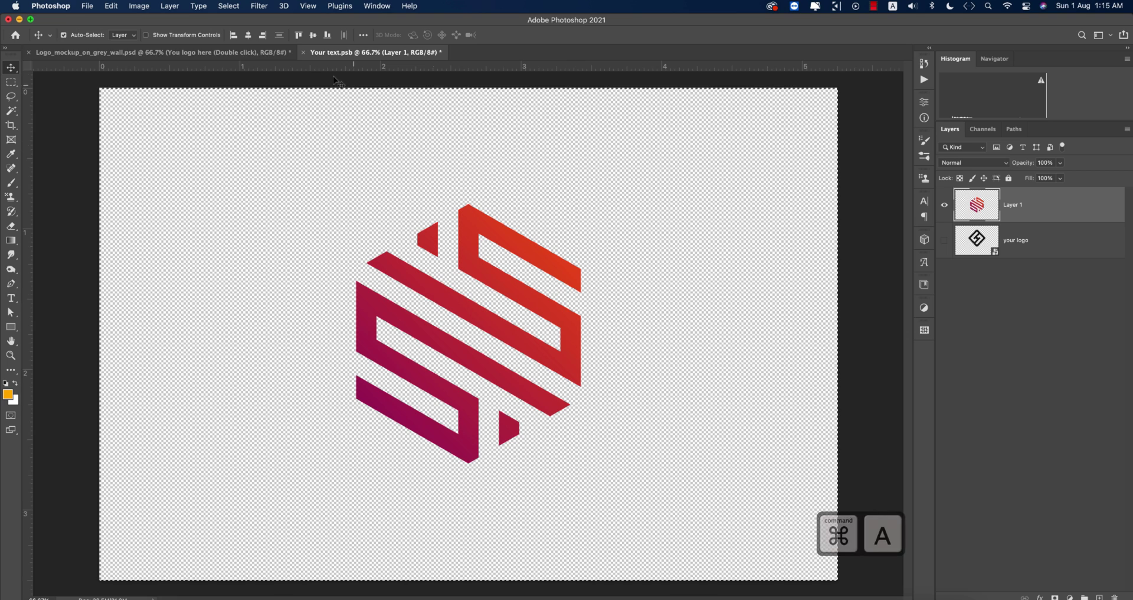
key(super+d)
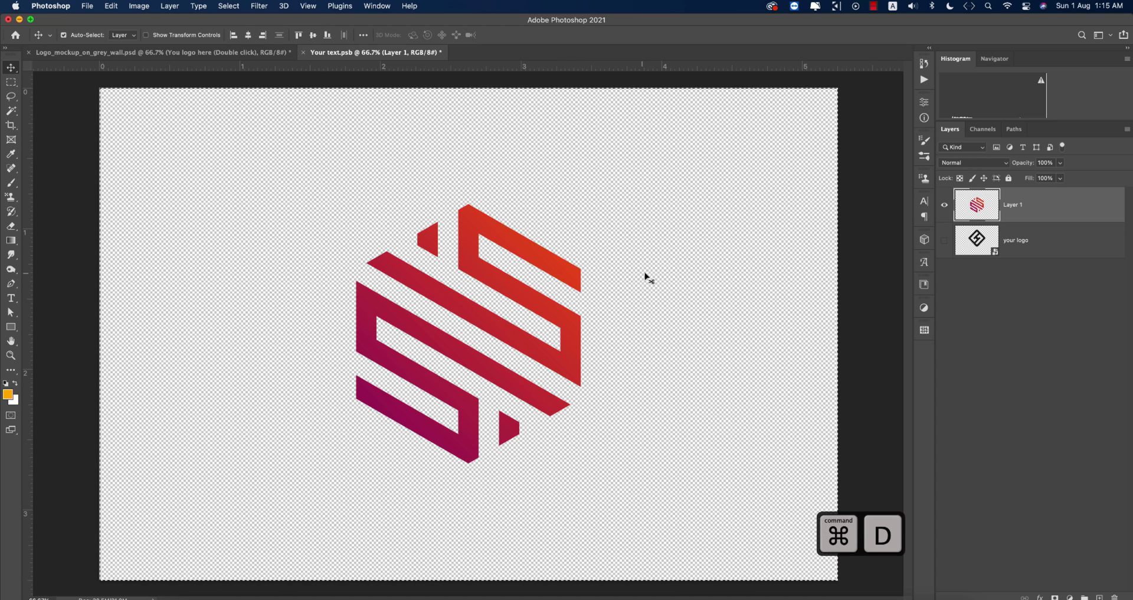
key(super+s)
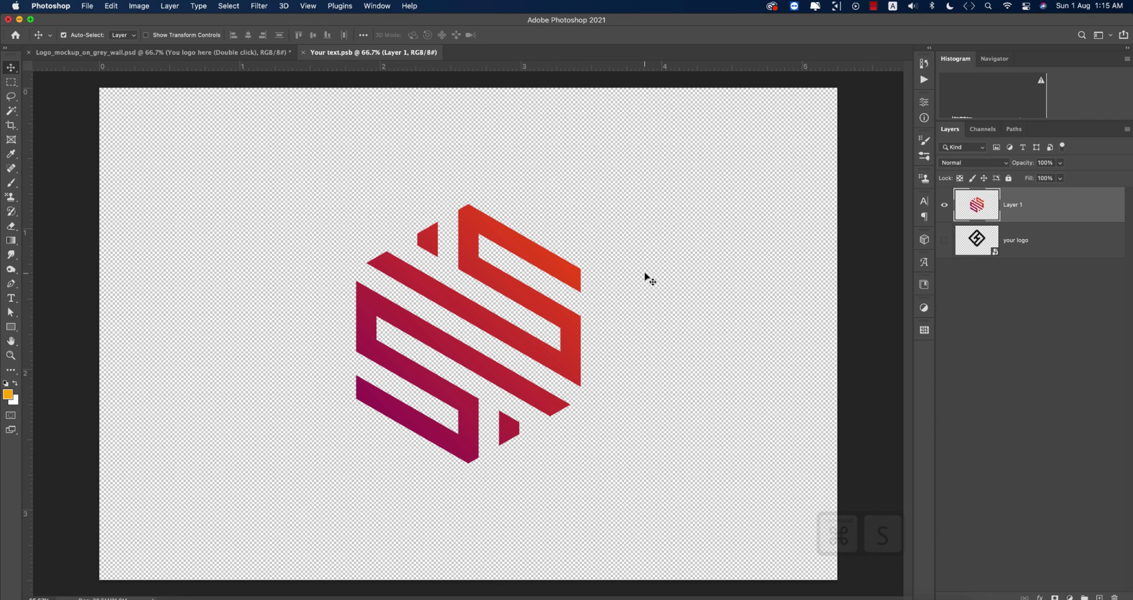
click(255, 52)
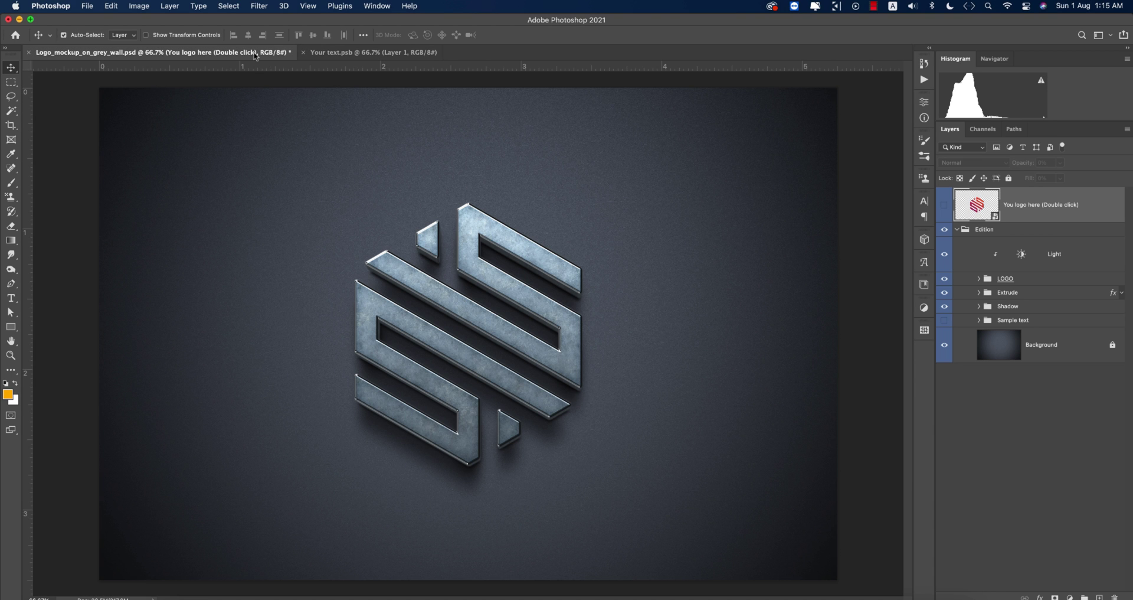
Start a Save As copy of the mockup with JPEG as the format.
scroll(642, 343, down, 3)
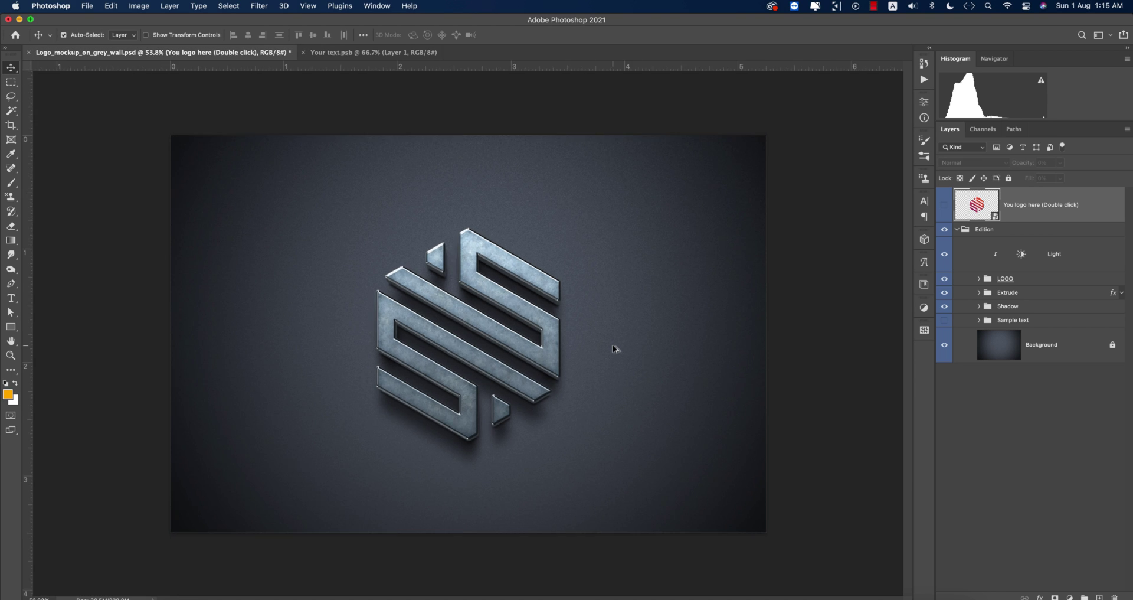
scroll(614, 348, up, 2)
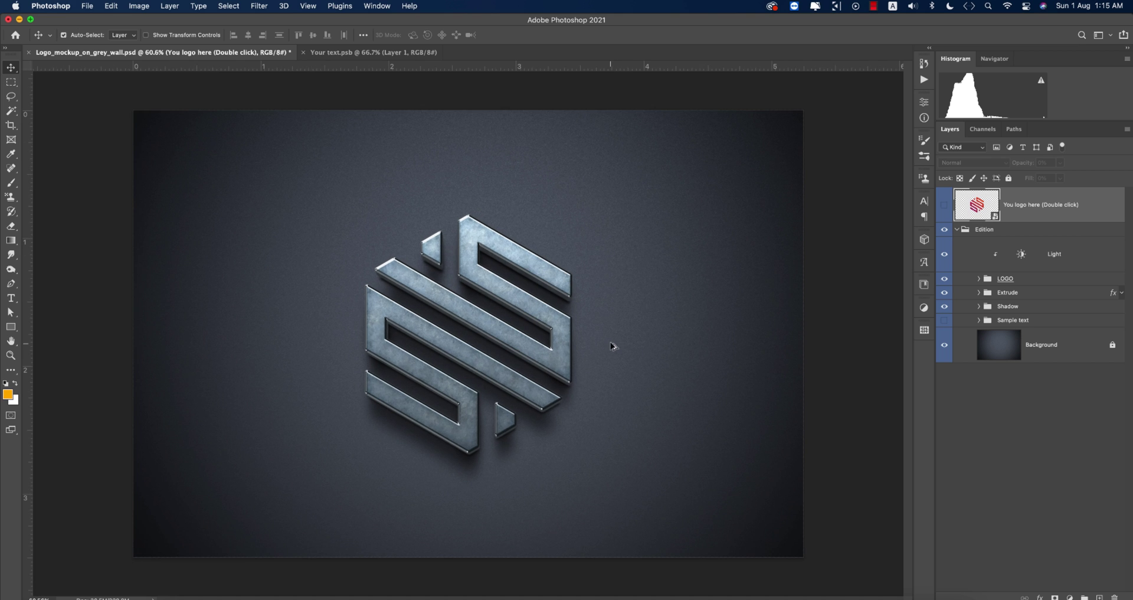
click(87, 7)
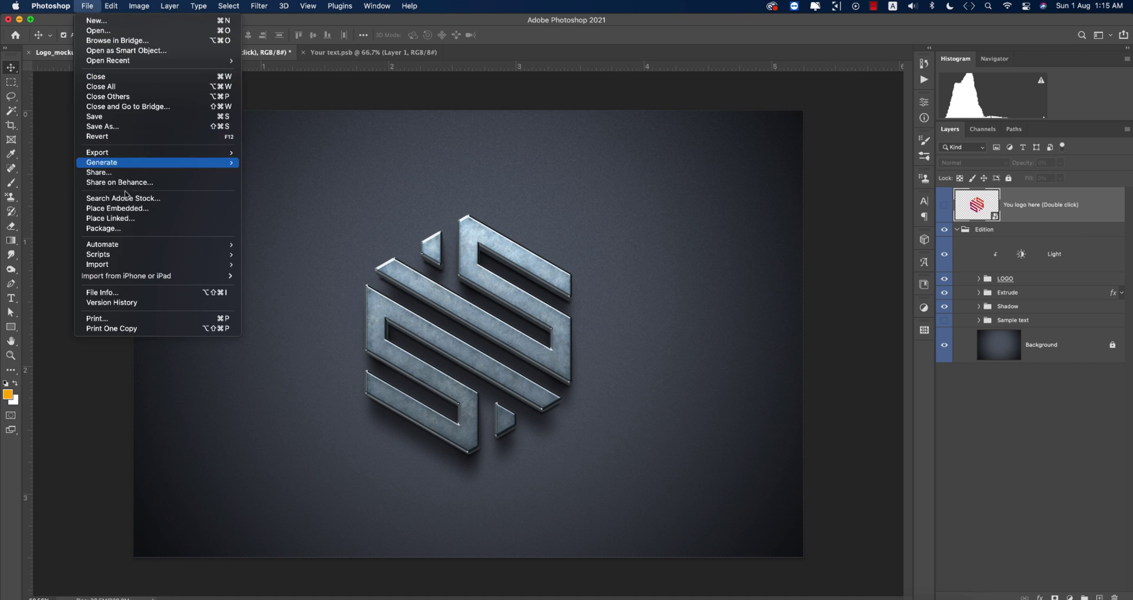
click(119, 127)
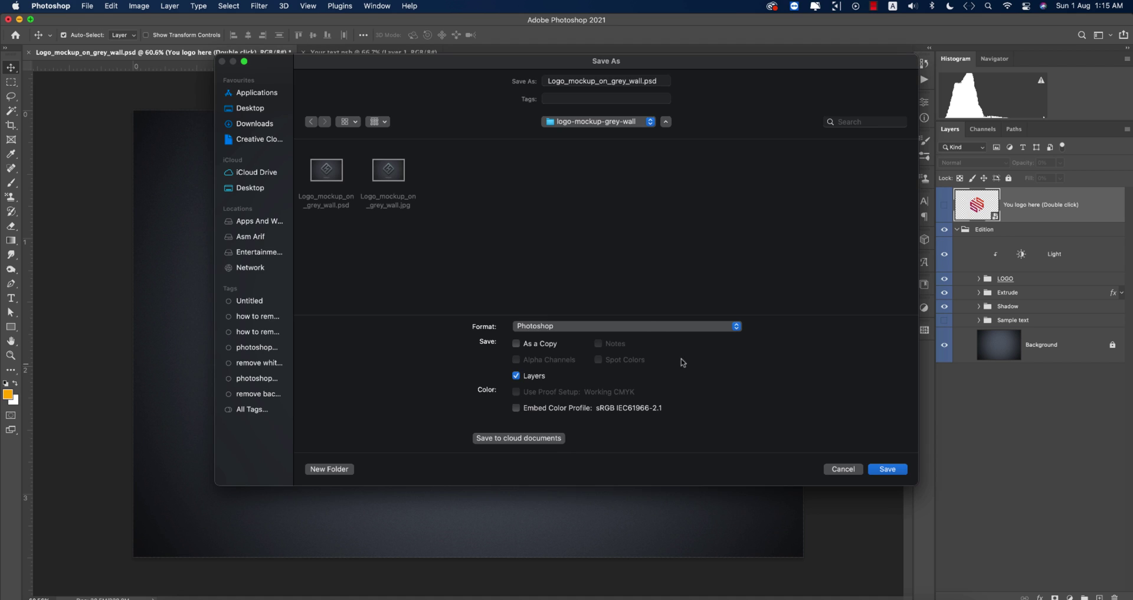
click(651, 332)
click(608, 414)
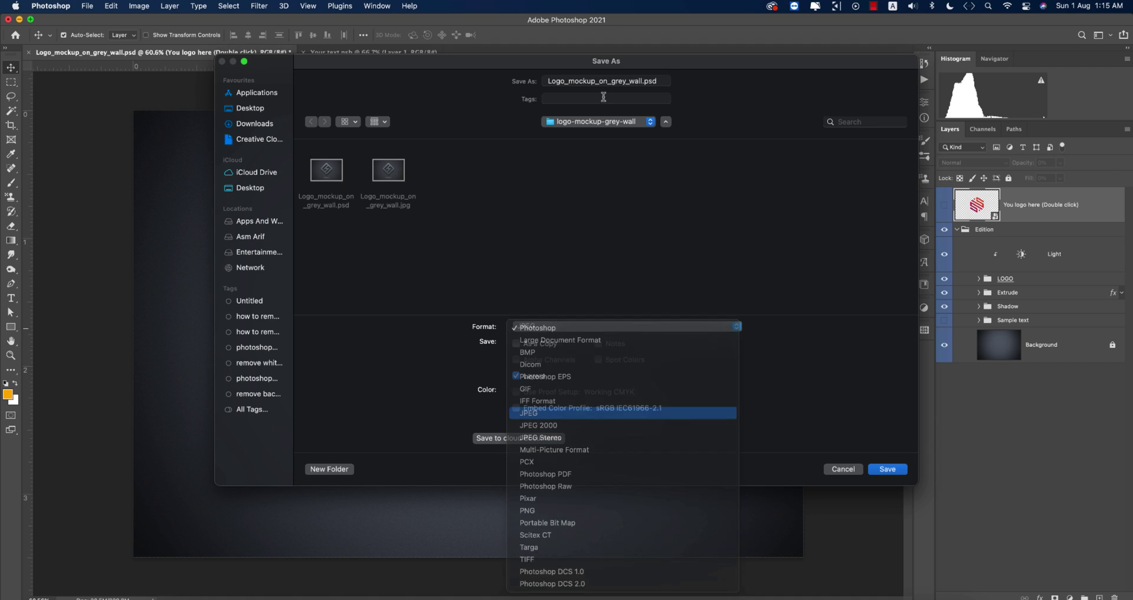
Name the copy 's logo' and accept the quality-12 JPEG options.
key(super+a)
click(608, 81)
text(s)
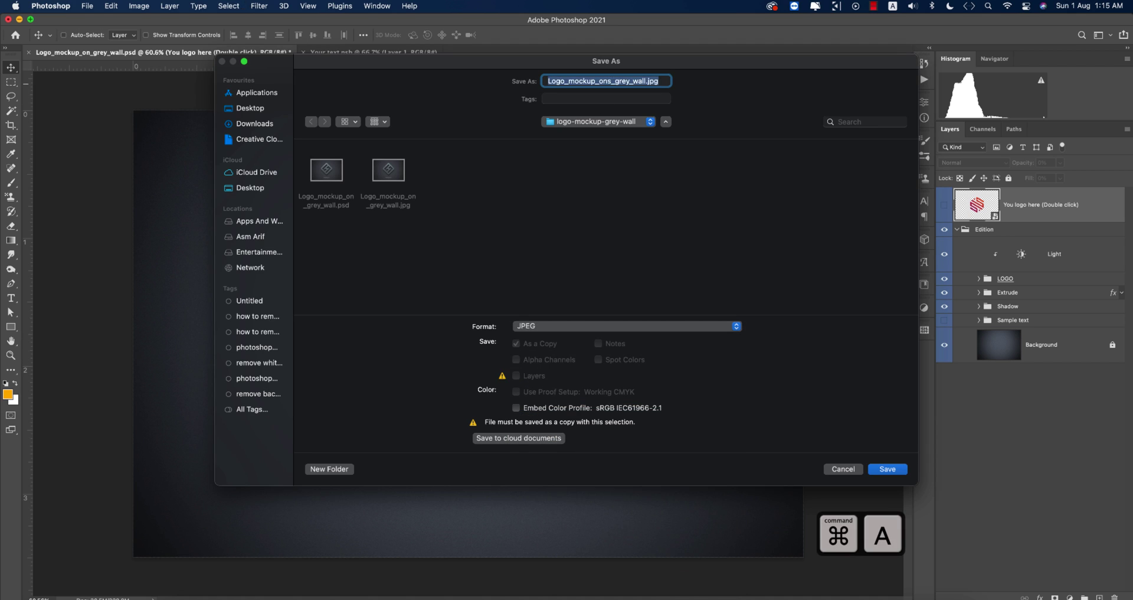
text(s logo)
key(Return)
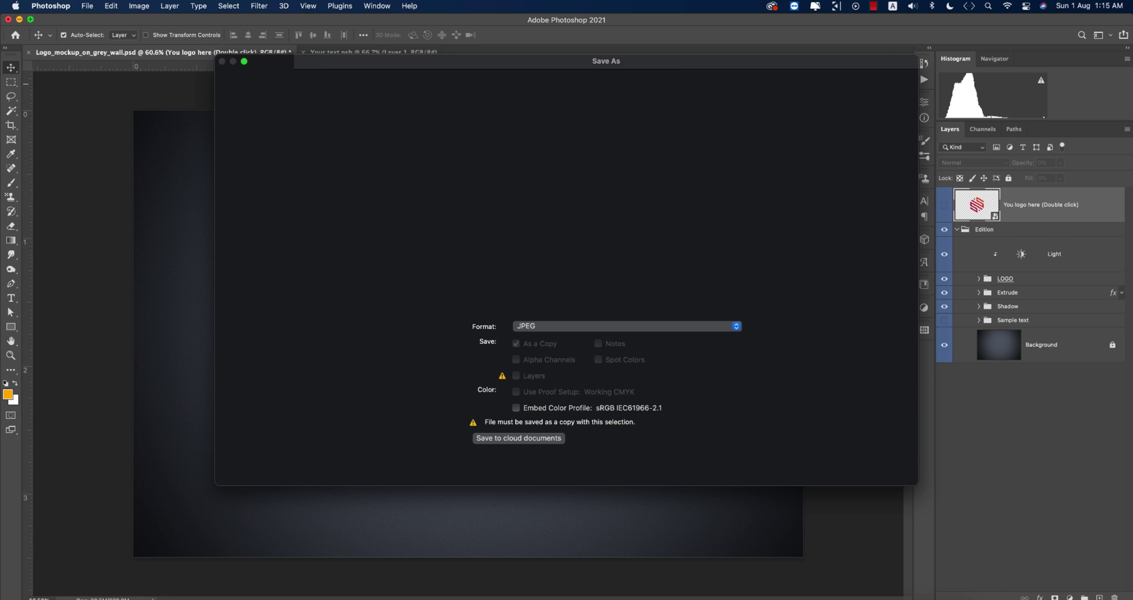
click(733, 137)
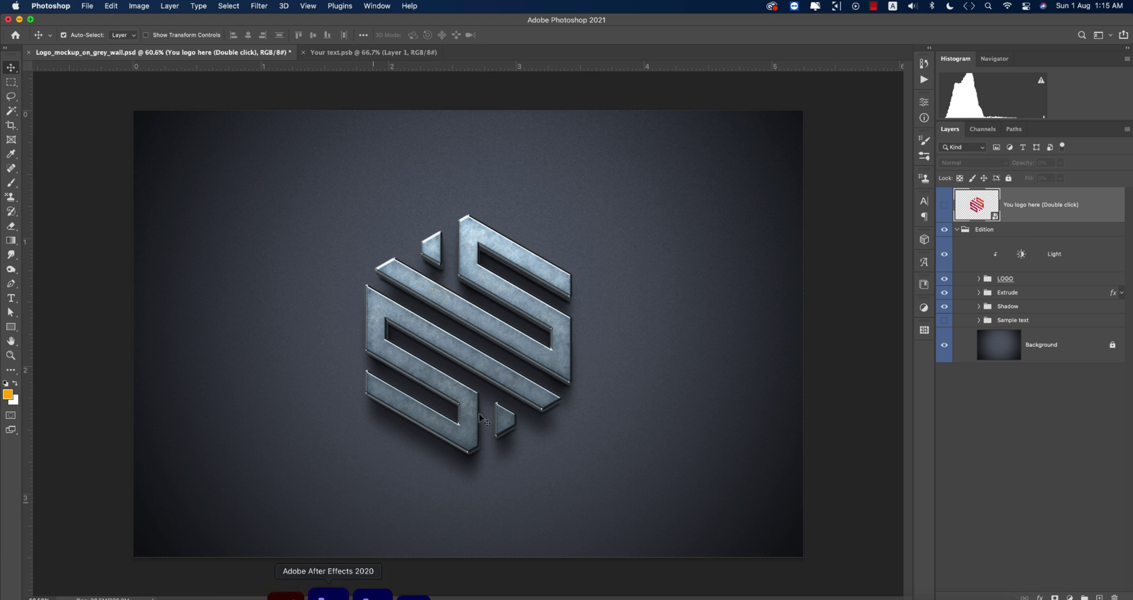
click(291, 591)
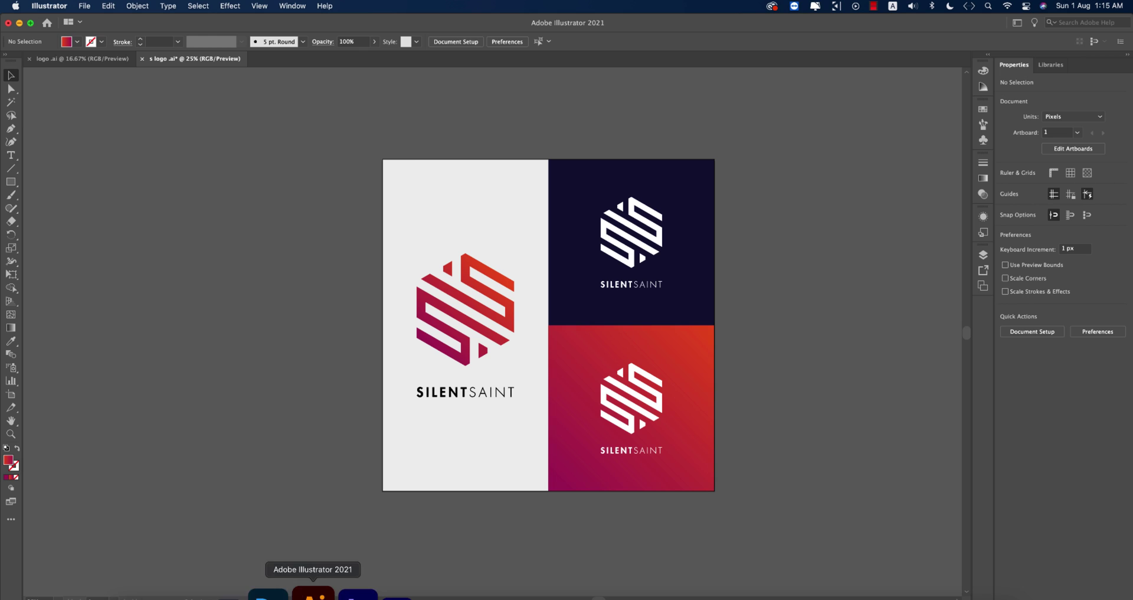